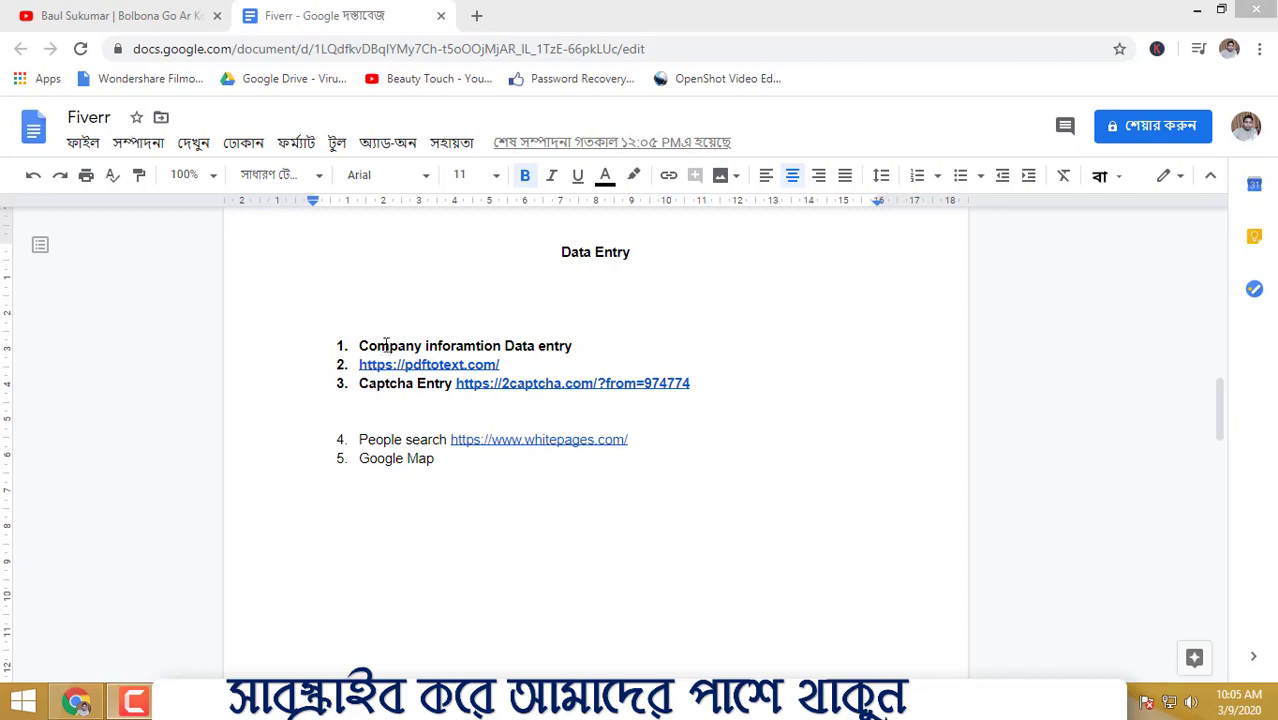
- Search Google for fiverr in a new Chrome tab
{"action": "left_click", "coordinate": [596, 359]}
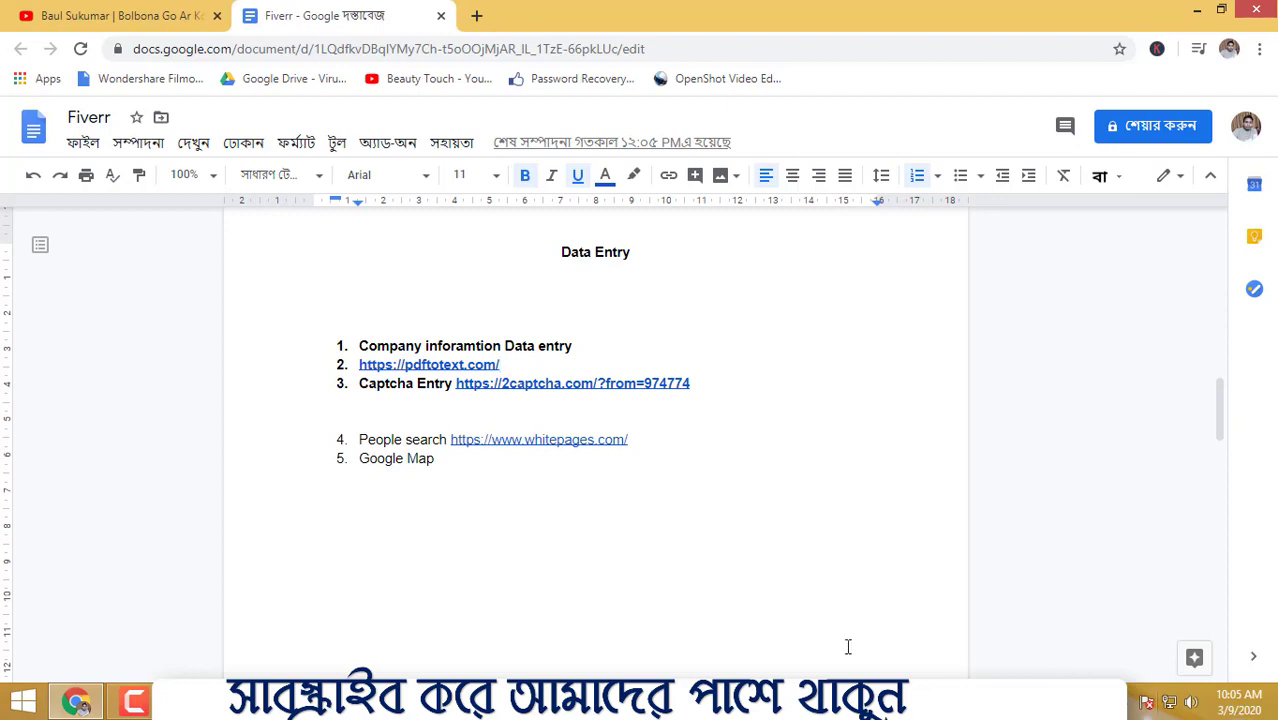
{"action": "left_click", "coordinate": [656, 548]}
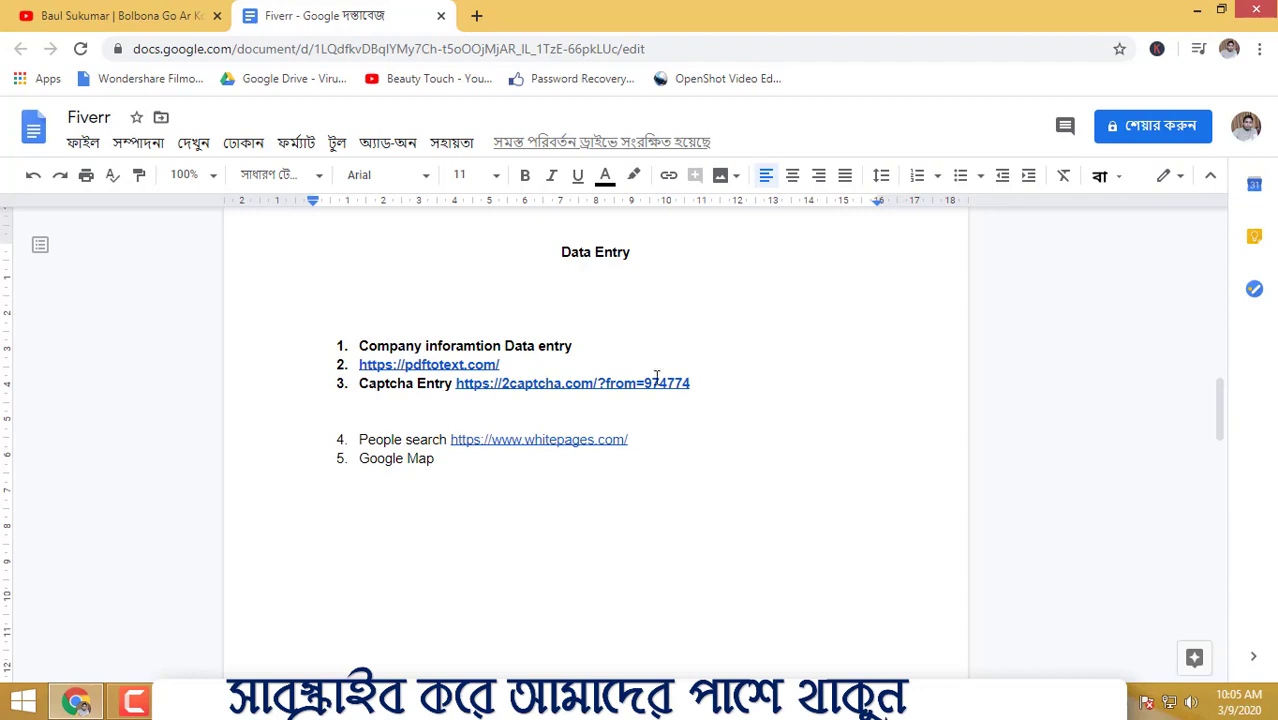
{"action": "left_click", "coordinate": [477, 18]}
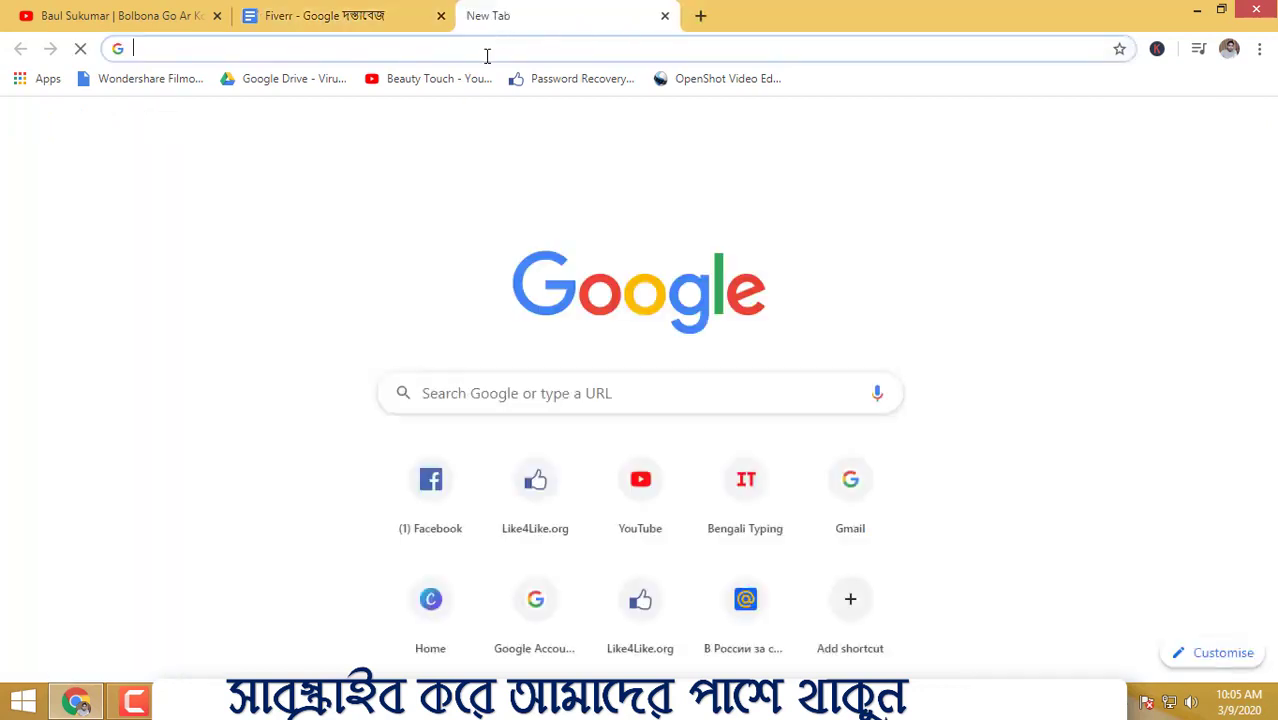
{"action": "type", "text": "fi"}
{"action": "key", "text": "Return"}
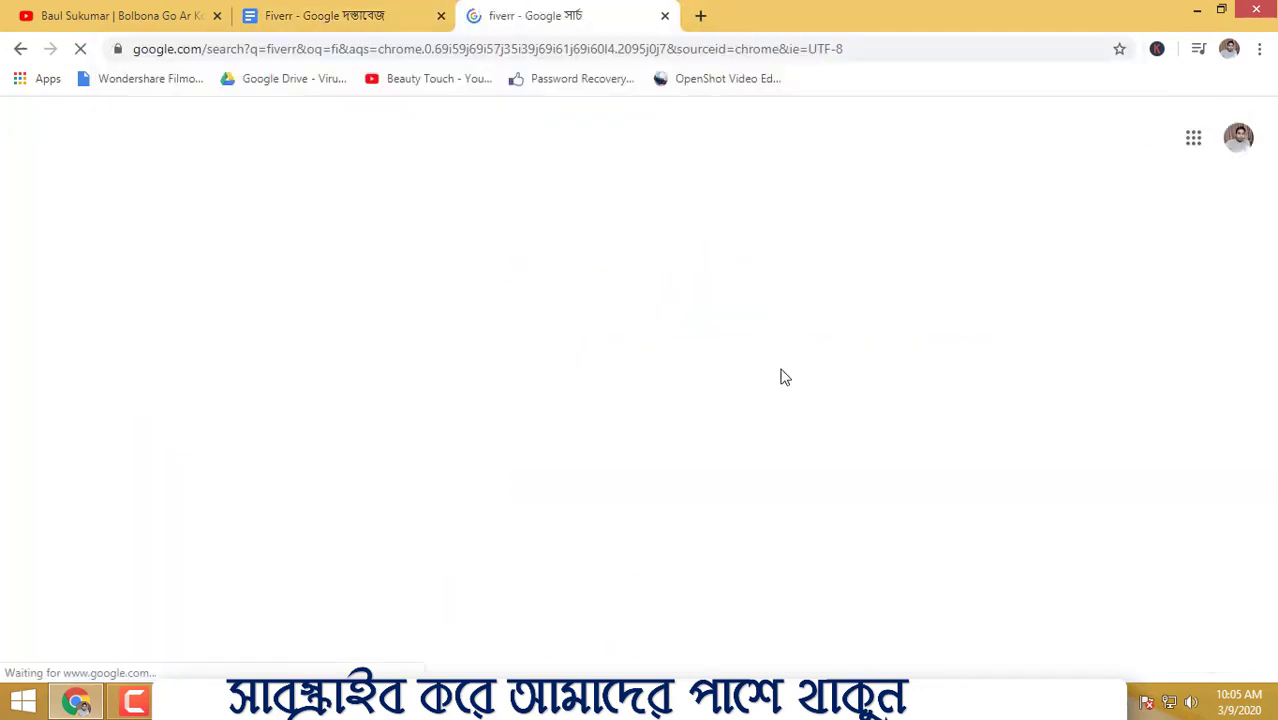
- Search Google for upwork in another new tab, briefly checking the Fiverr tab
{"action": "left_click", "coordinate": [700, 16]}
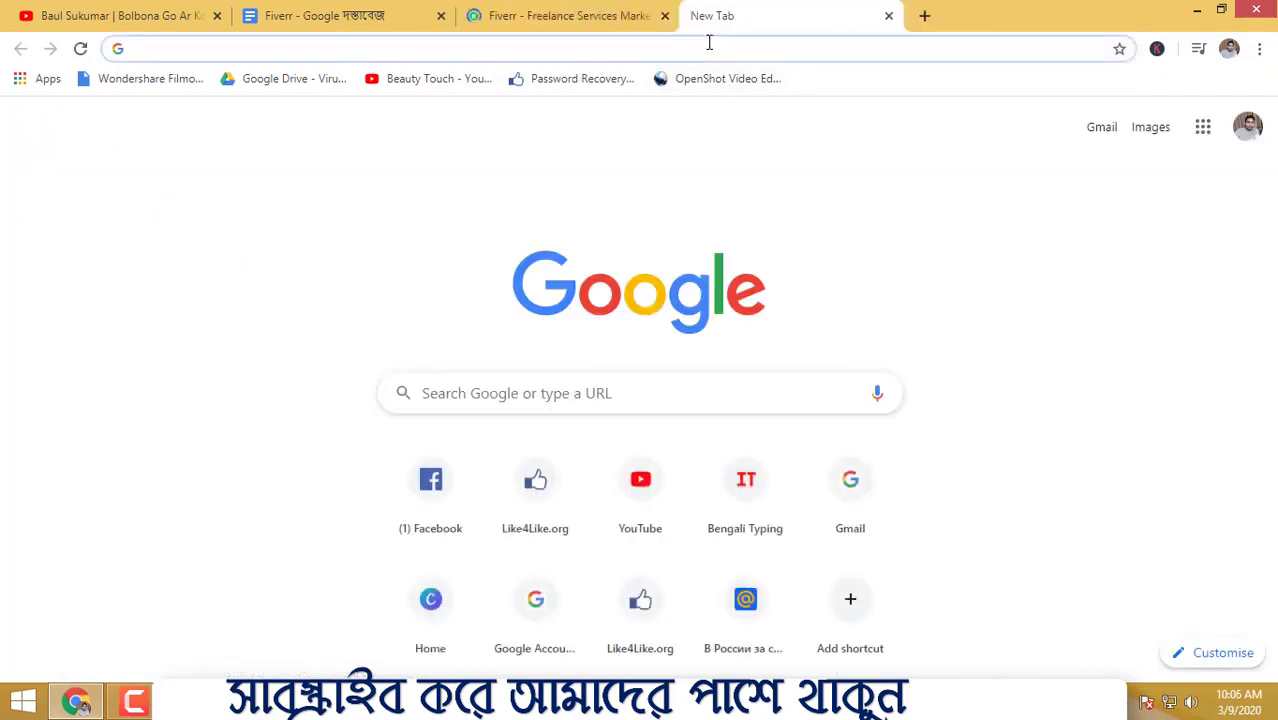
{"action": "type", "text": "i"}
{"action": "key", "text": "BackSpace"}
{"action": "type", "text": "up"}
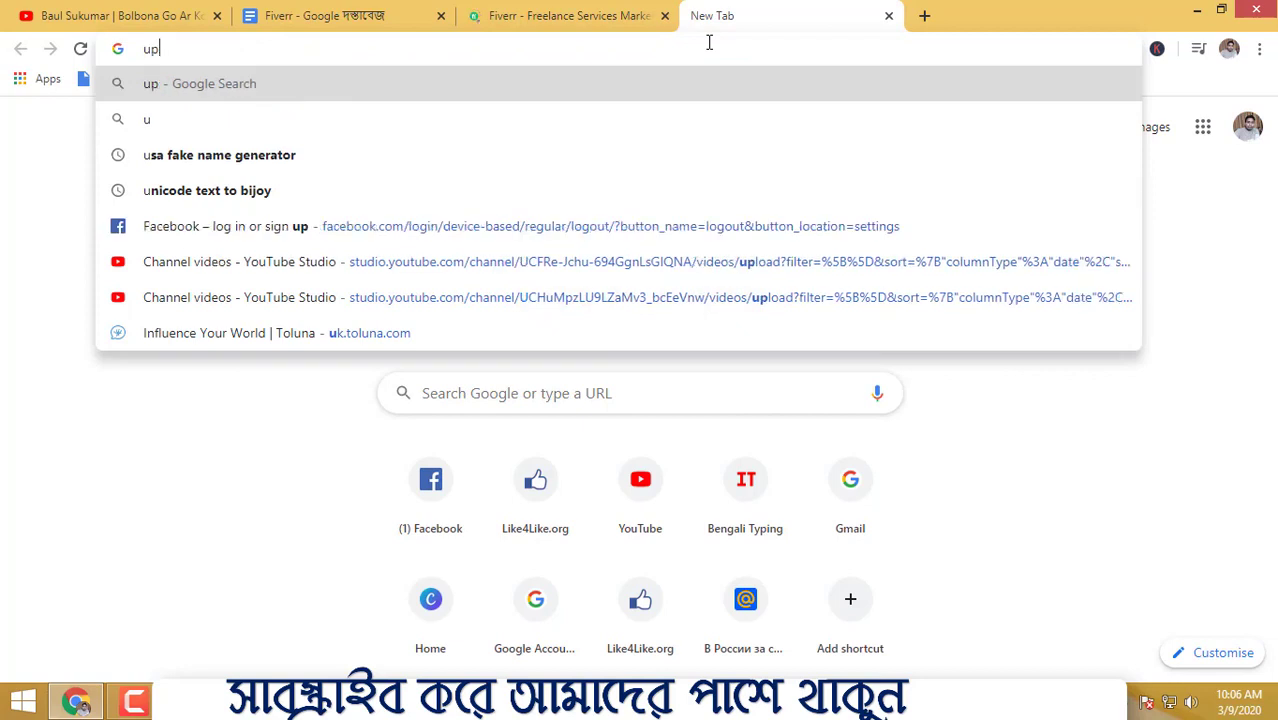
{"action": "type", "text": "work"}
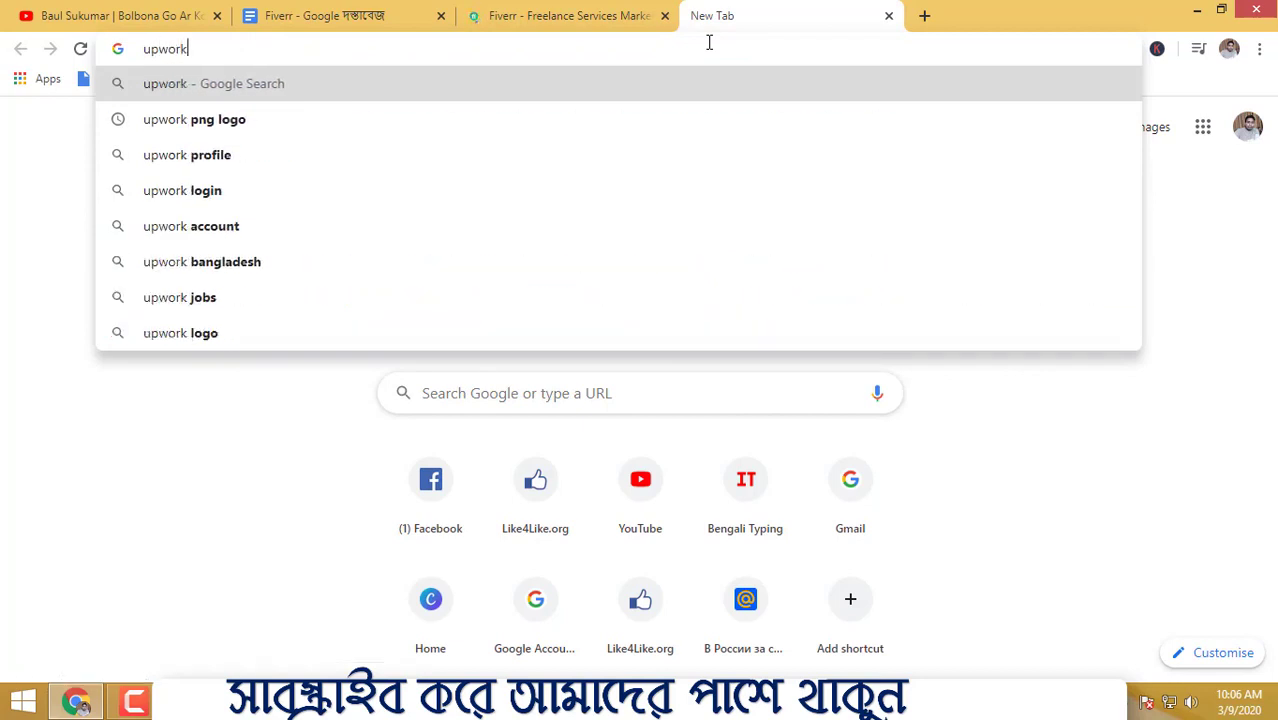
{"action": "key", "text": "Return"}
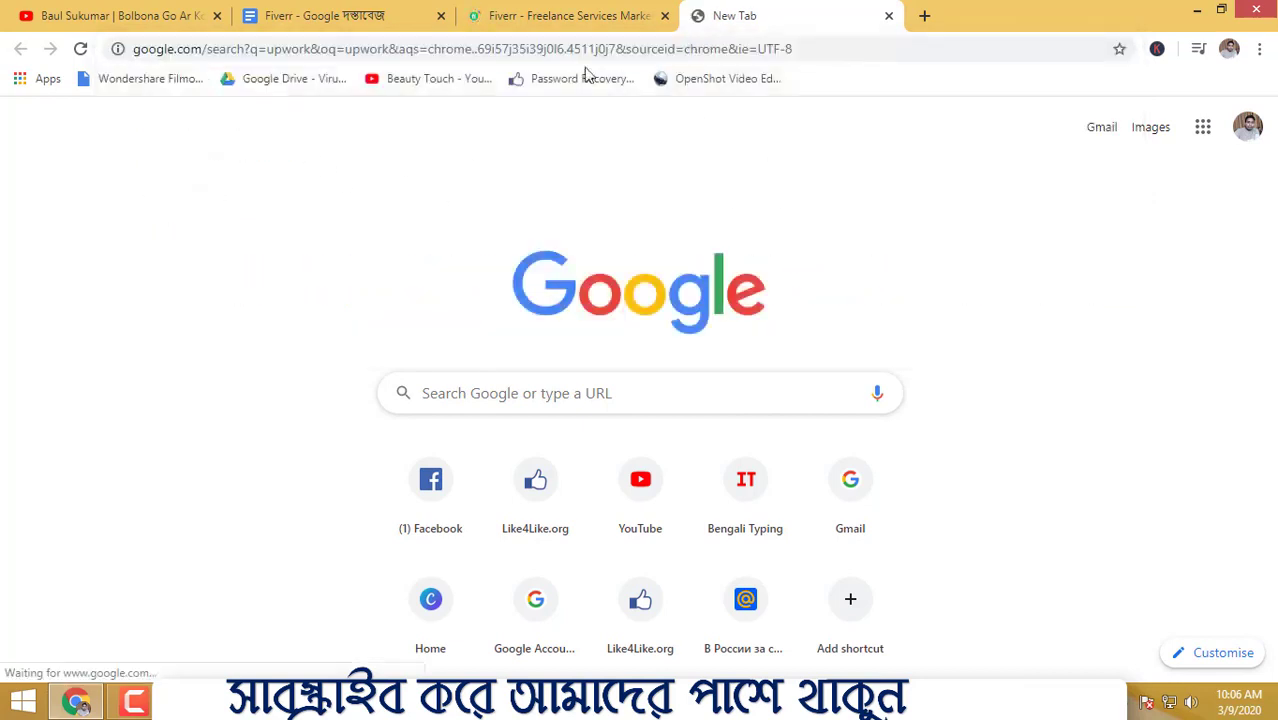
{"action": "left_click", "coordinate": [593, 15]}
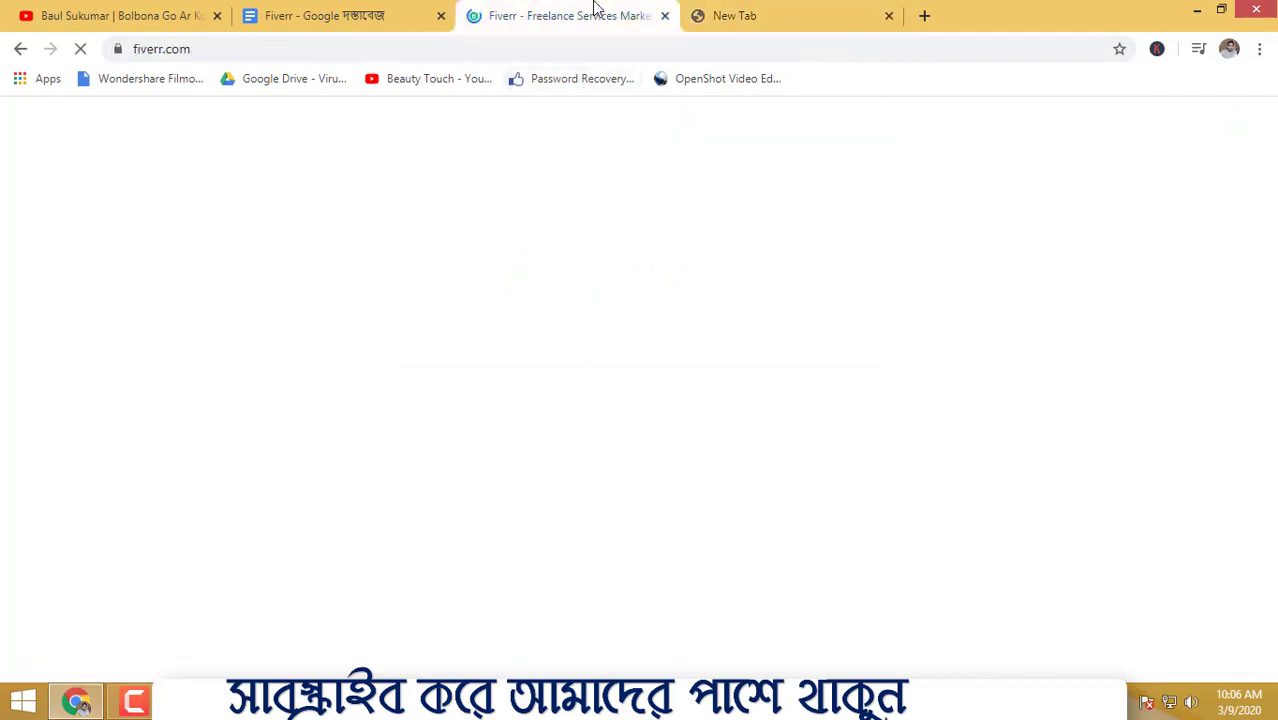
{"action": "left_click", "coordinate": [727, 15]}
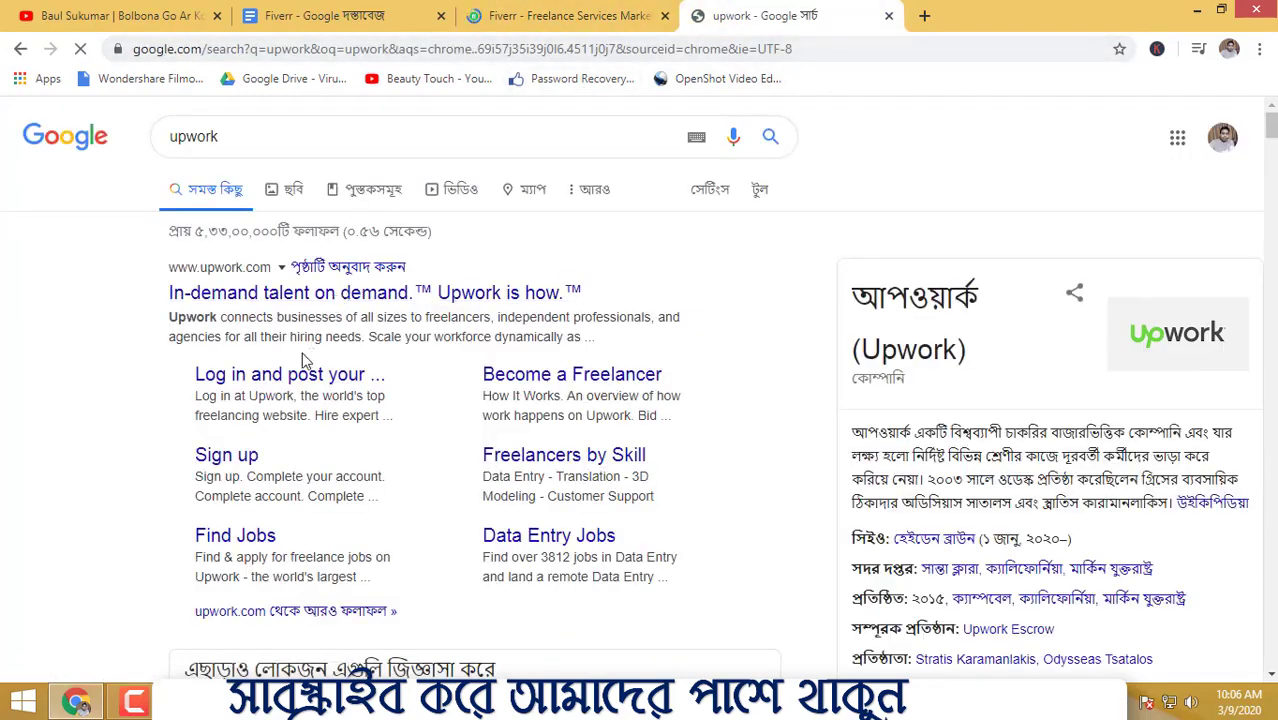
- Search Google for freelancer in a third new tab
{"action": "left_click", "coordinate": [924, 15]}
{"action": "type", "text": "free"}
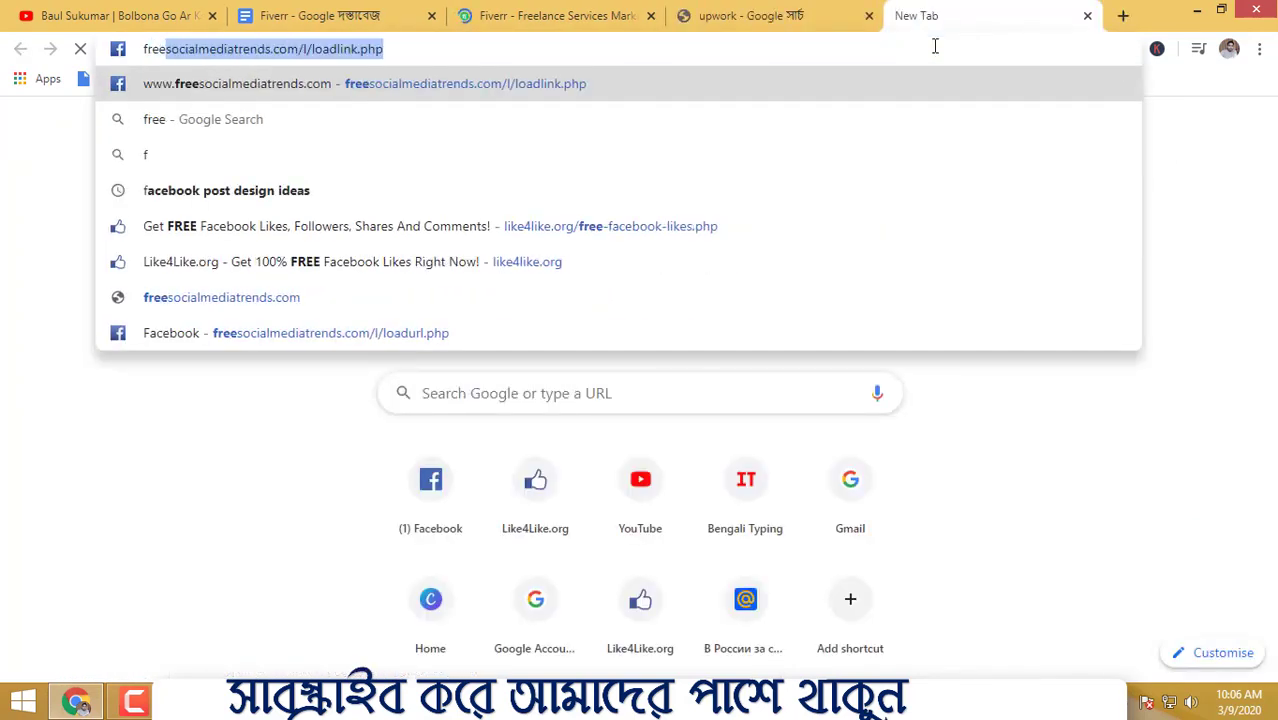
{"action": "type", "text": "lancer"}
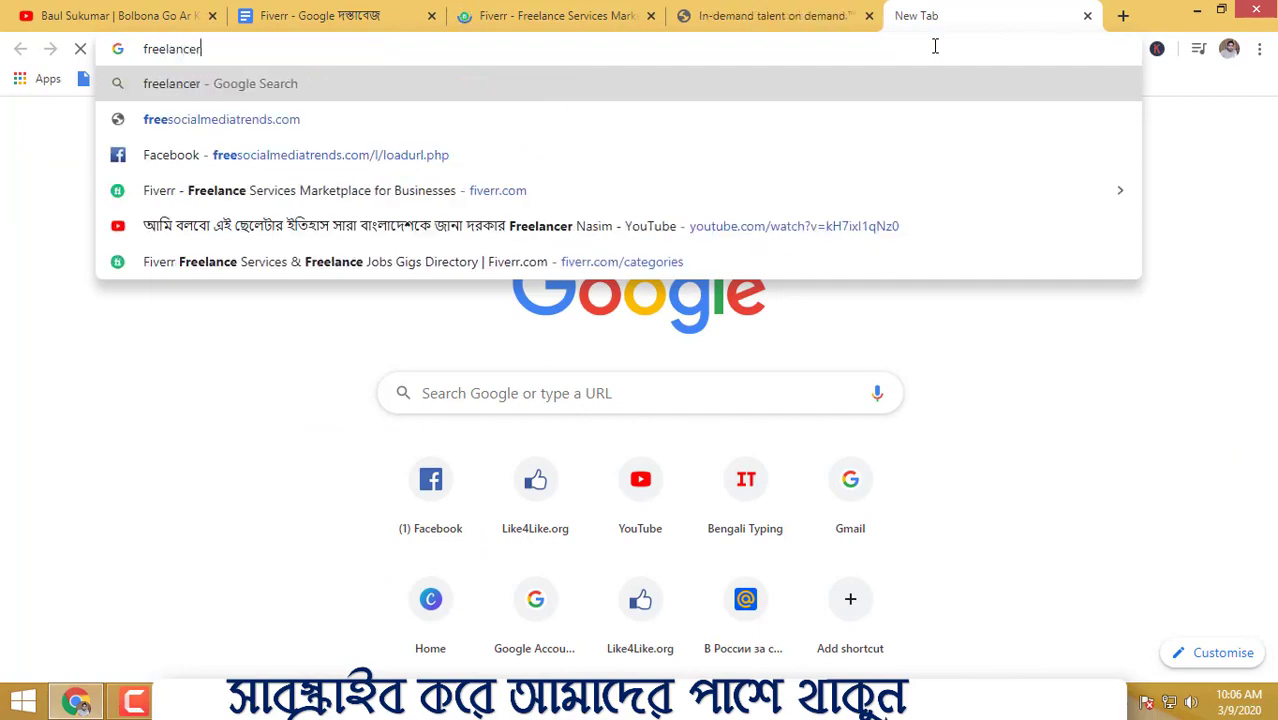
{"action": "key", "text": "Return"}
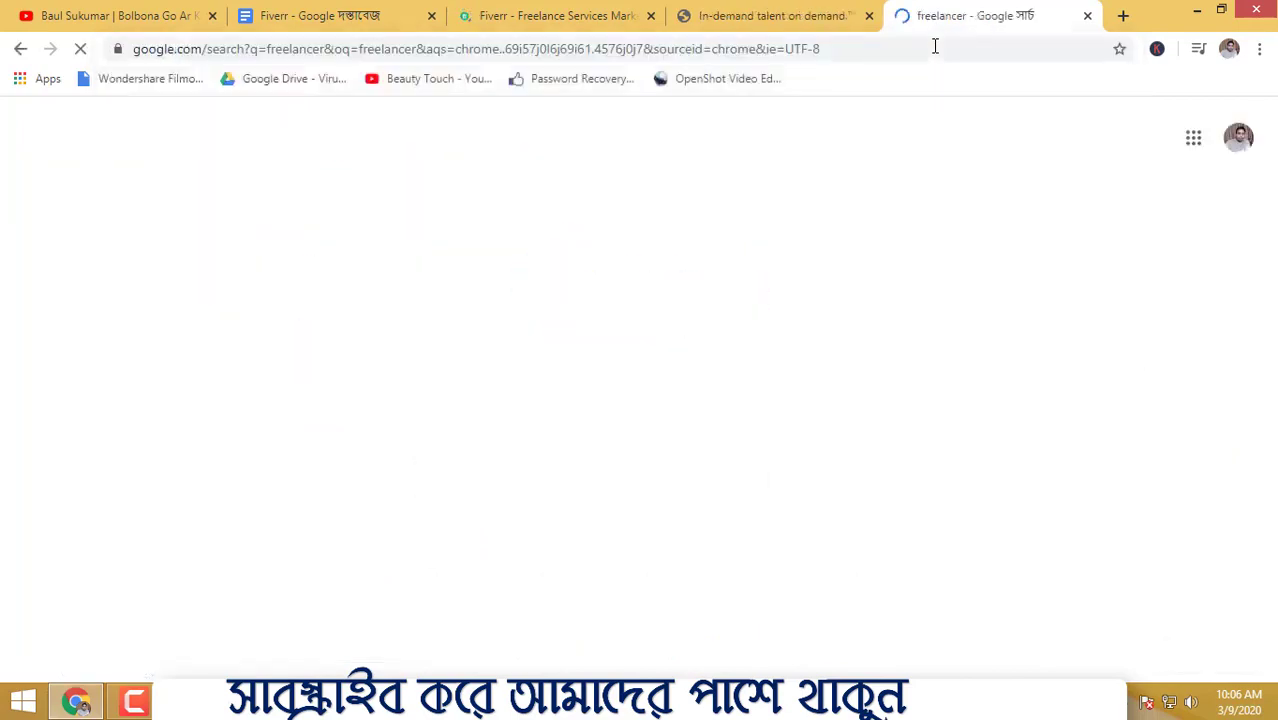
- Look over the results and move between the Upwork and Freelancer.com tabs
{"action": "scroll", "coordinate": [760, 420], "scroll_direction": "down", "scroll_amount": 2}
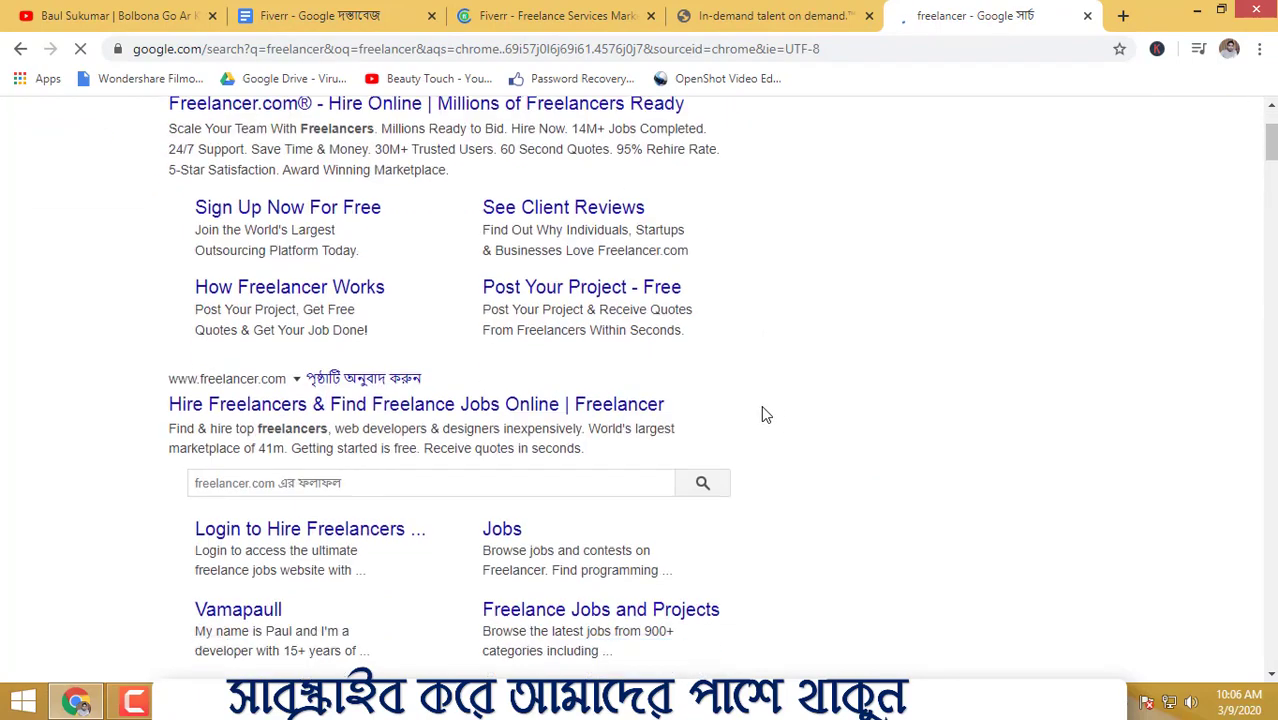
{"action": "scroll", "coordinate": [660, 440], "scroll_direction": "up", "scroll_amount": 1}
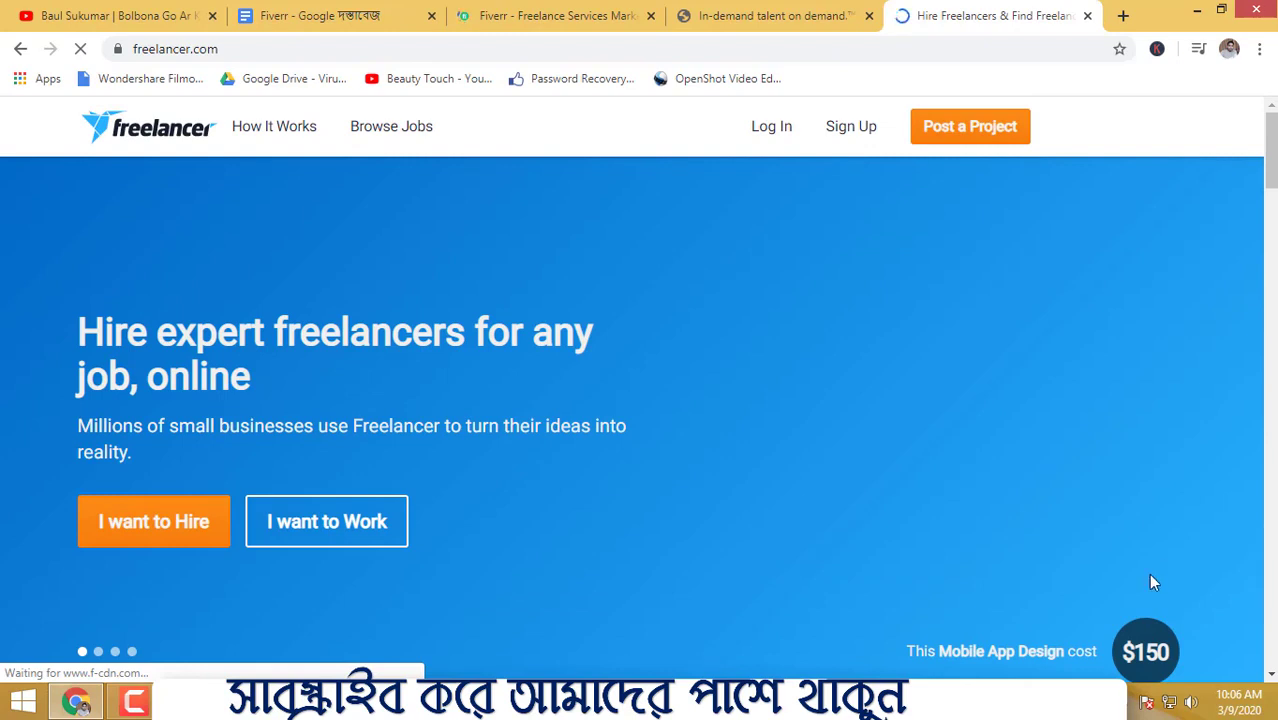
{"action": "left_click", "coordinate": [752, 17]}
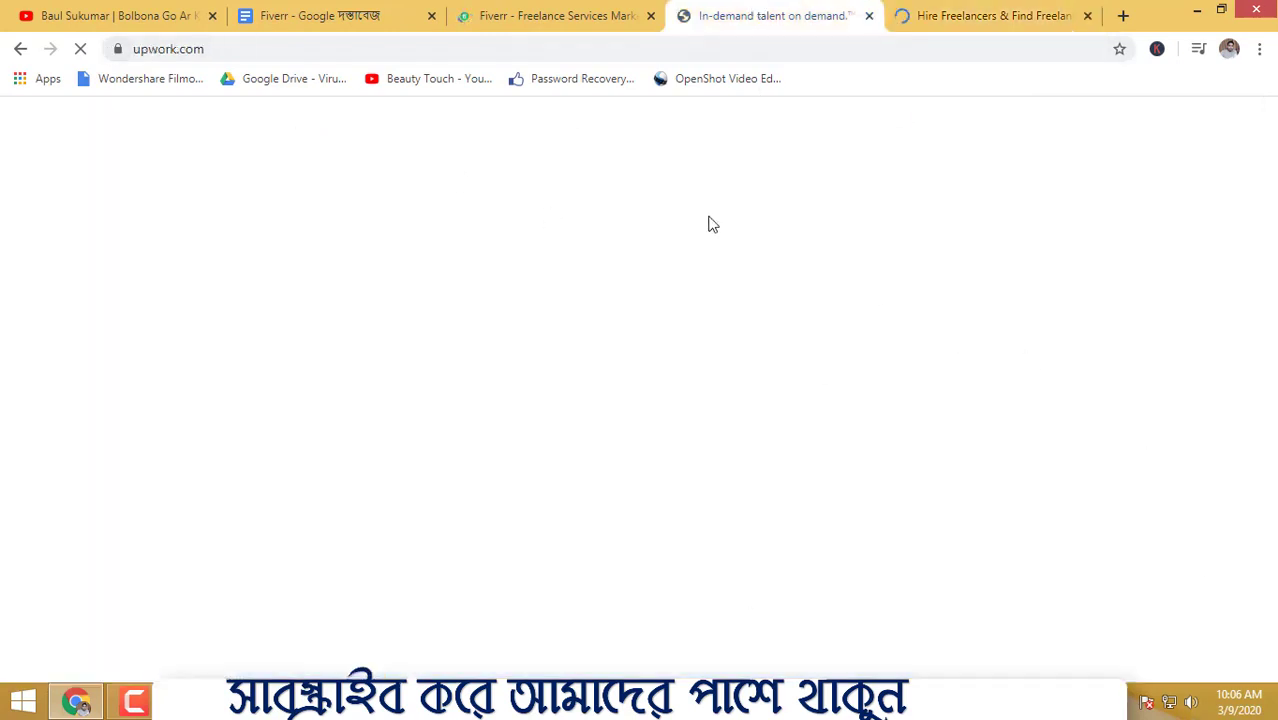
{"action": "left_click", "coordinate": [980, 18]}
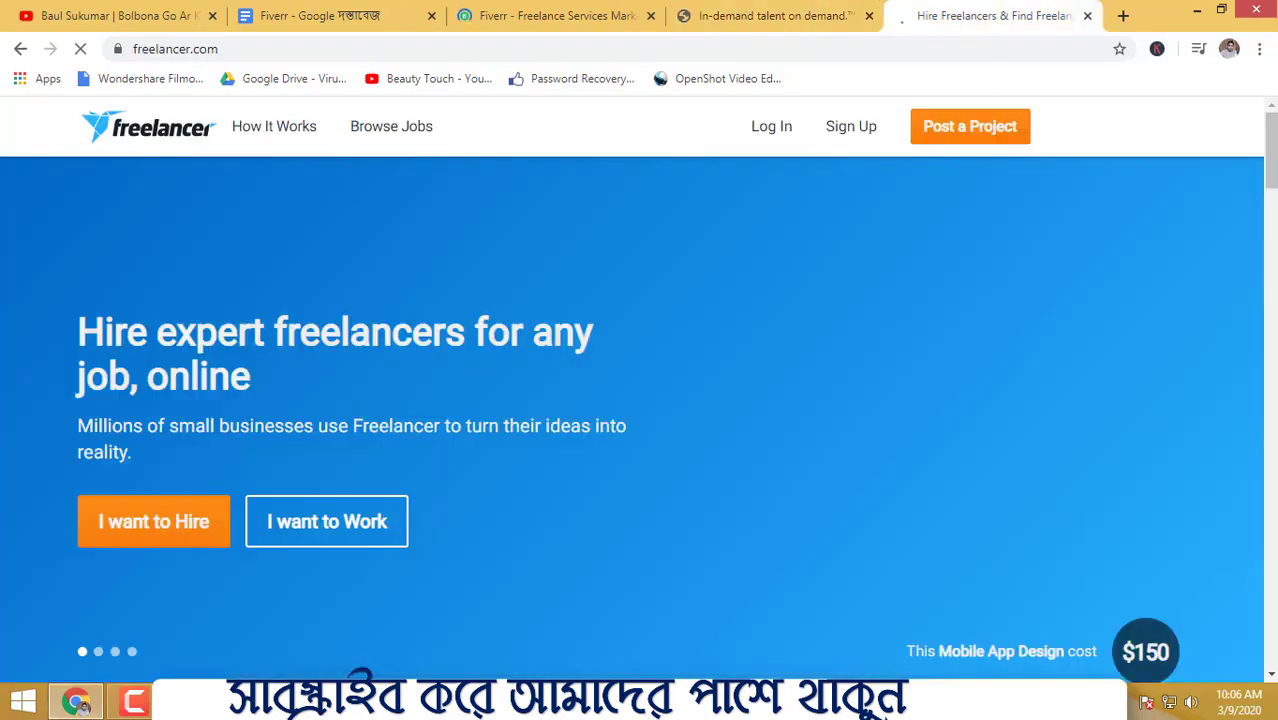
{"action": "scroll", "coordinate": [717, 369], "scroll_direction": "down", "scroll_amount": 15}
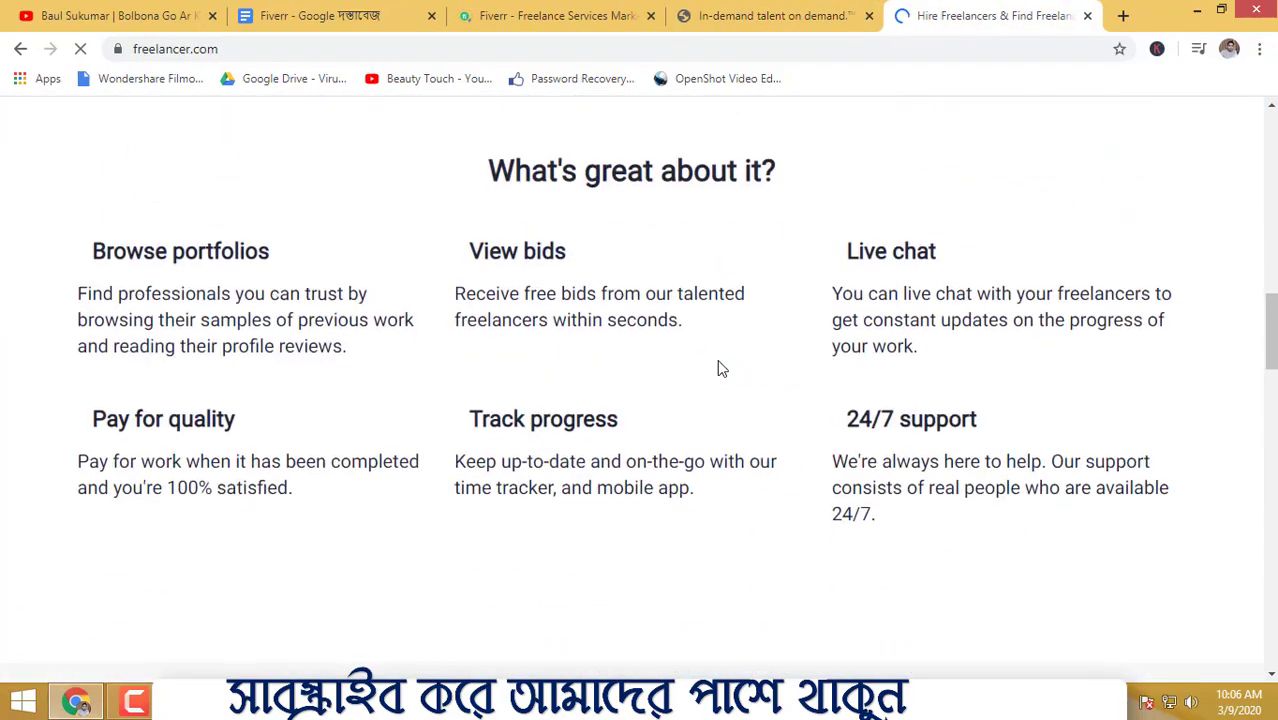
{"action": "scroll", "coordinate": [722, 369], "scroll_direction": "up", "scroll_amount": 4}
{"action": "scroll", "coordinate": [726, 366], "scroll_direction": "up", "scroll_amount": 10}
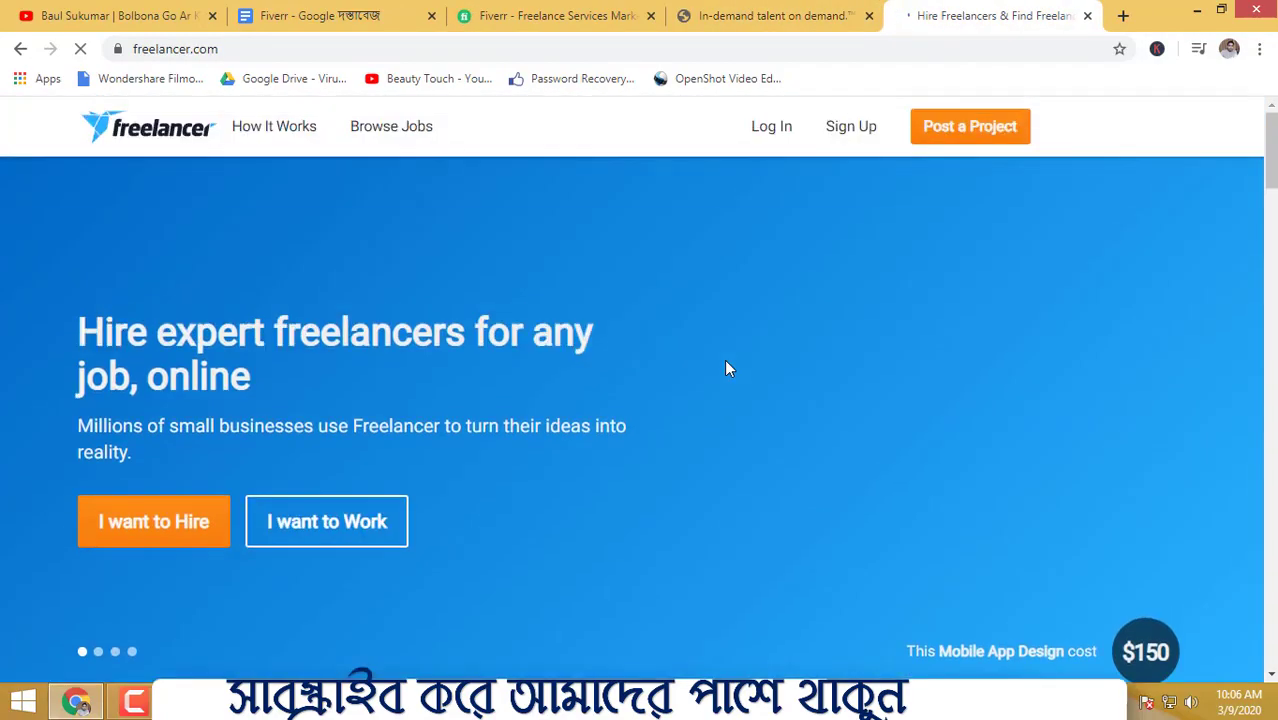
- Reload the stalled Upwork page, then settle on the Freelancer.com homepage
{"action": "left_click", "coordinate": [730, 12]}
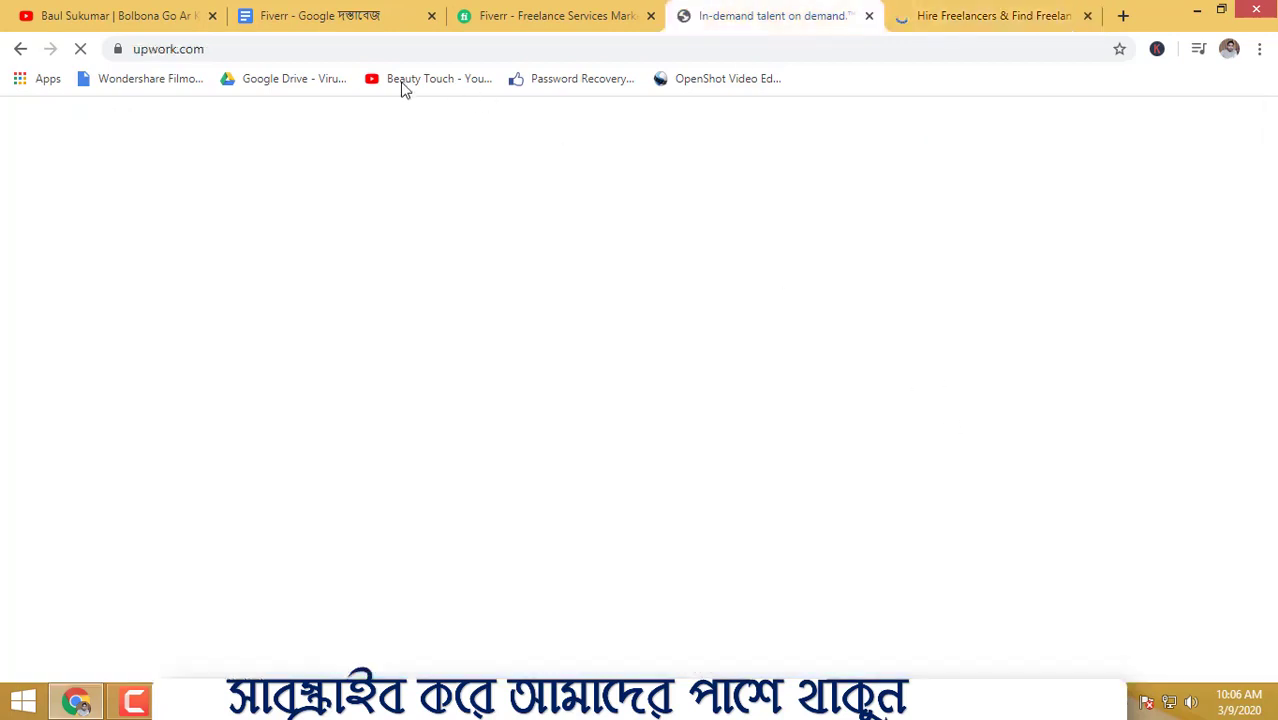
{"action": "left_click", "coordinate": [81, 49]}
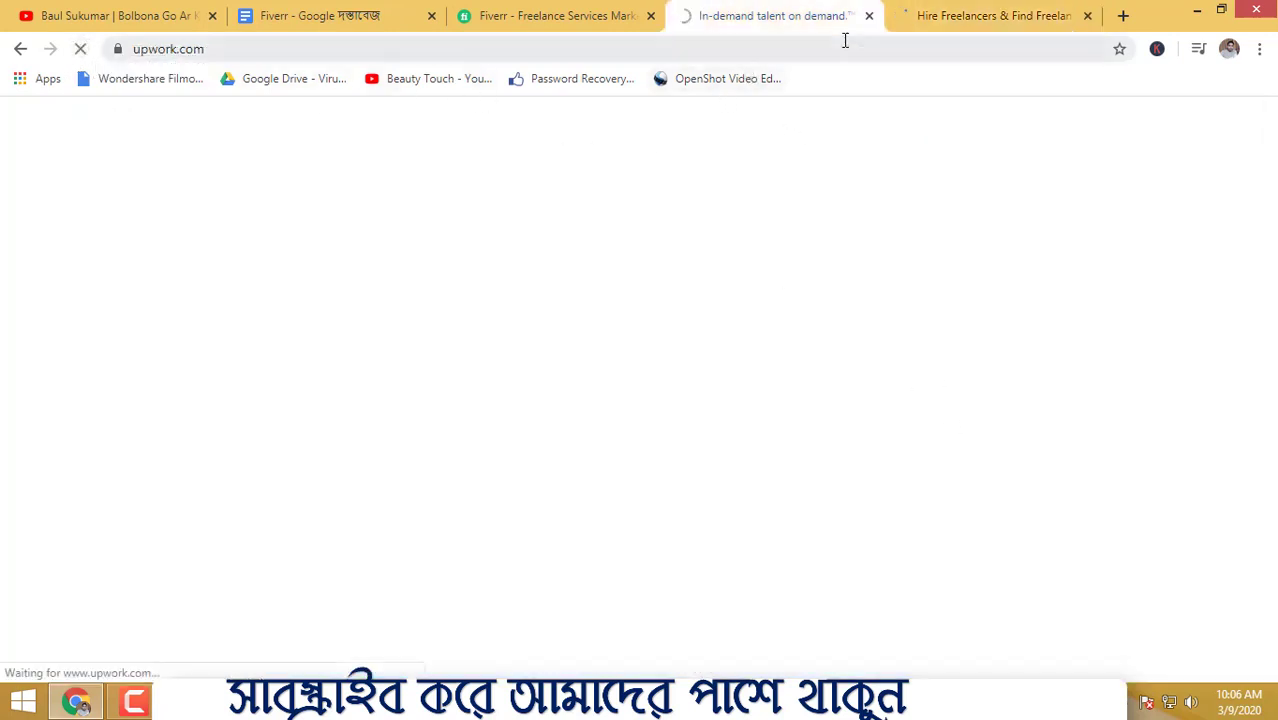
{"action": "left_click", "coordinate": [613, 12]}
{"action": "left_click", "coordinate": [770, 15]}
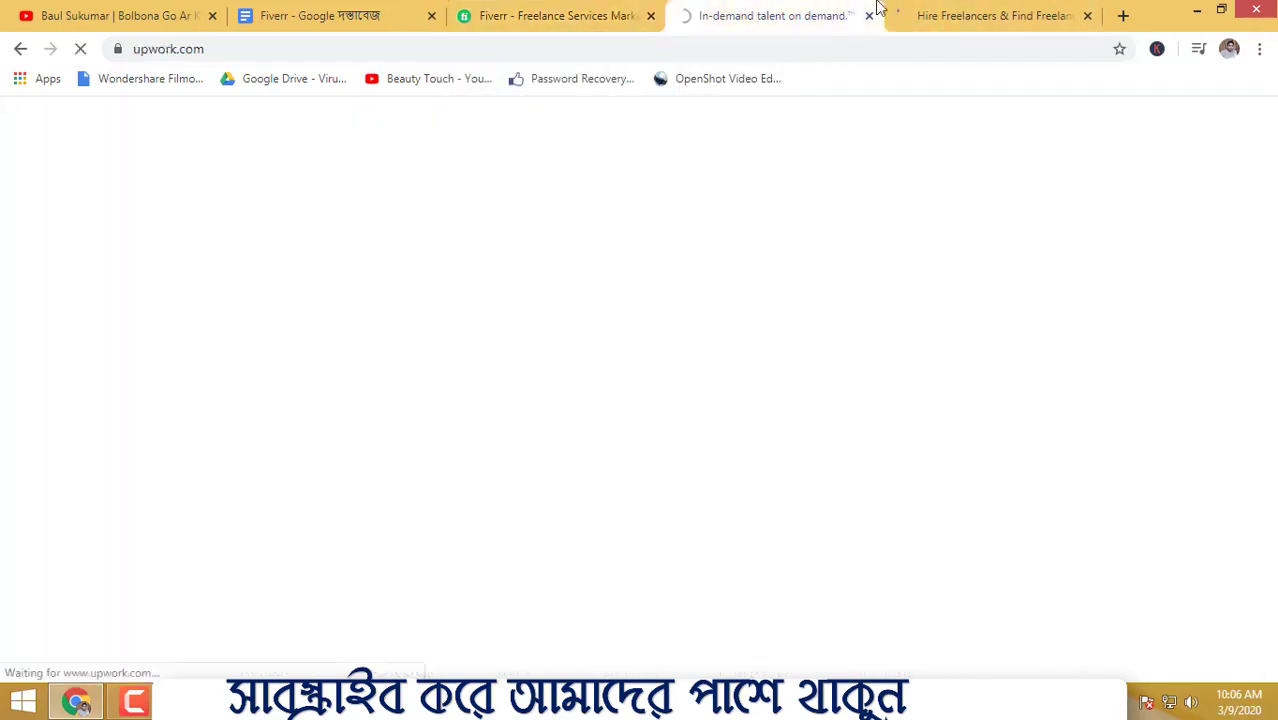
{"action": "left_click", "coordinate": [550, 15]}
{"action": "left_click", "coordinate": [990, 15]}
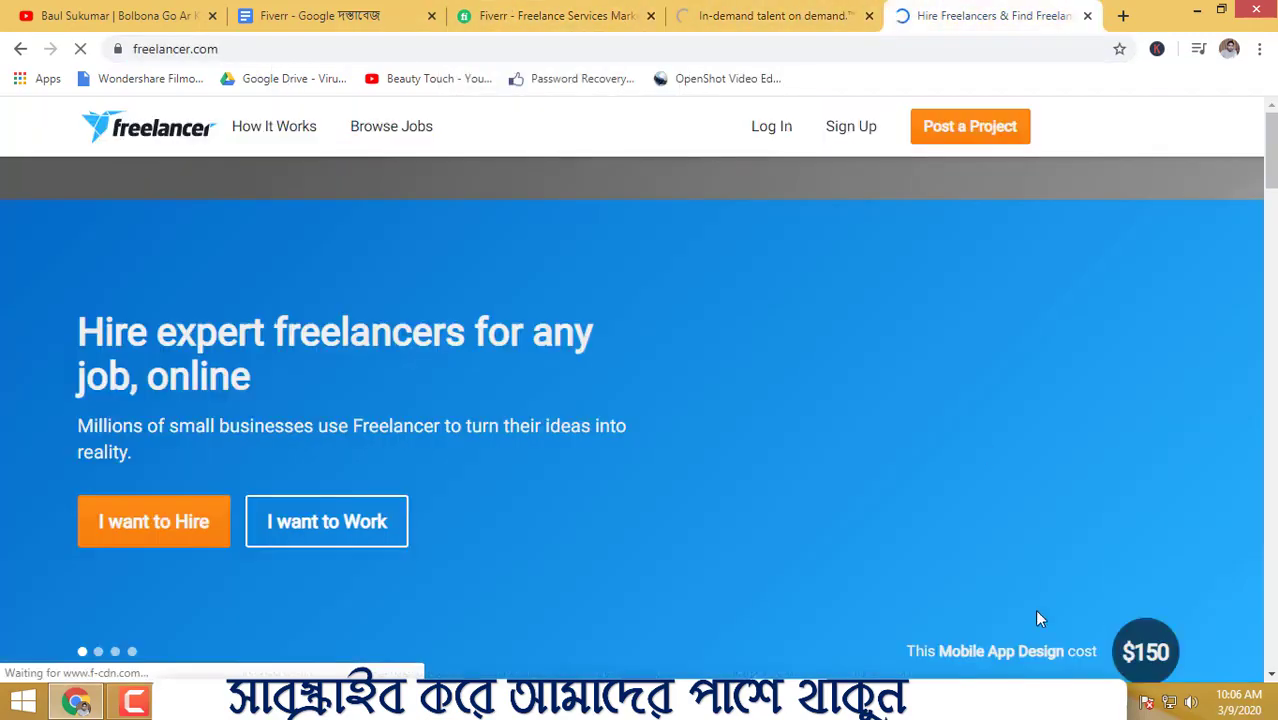
{"action": "scroll", "coordinate": [713, 488], "scroll_direction": "down", "scroll_amount": 4}
{"action": "scroll", "coordinate": [708, 481], "scroll_direction": "up", "scroll_amount": 4}
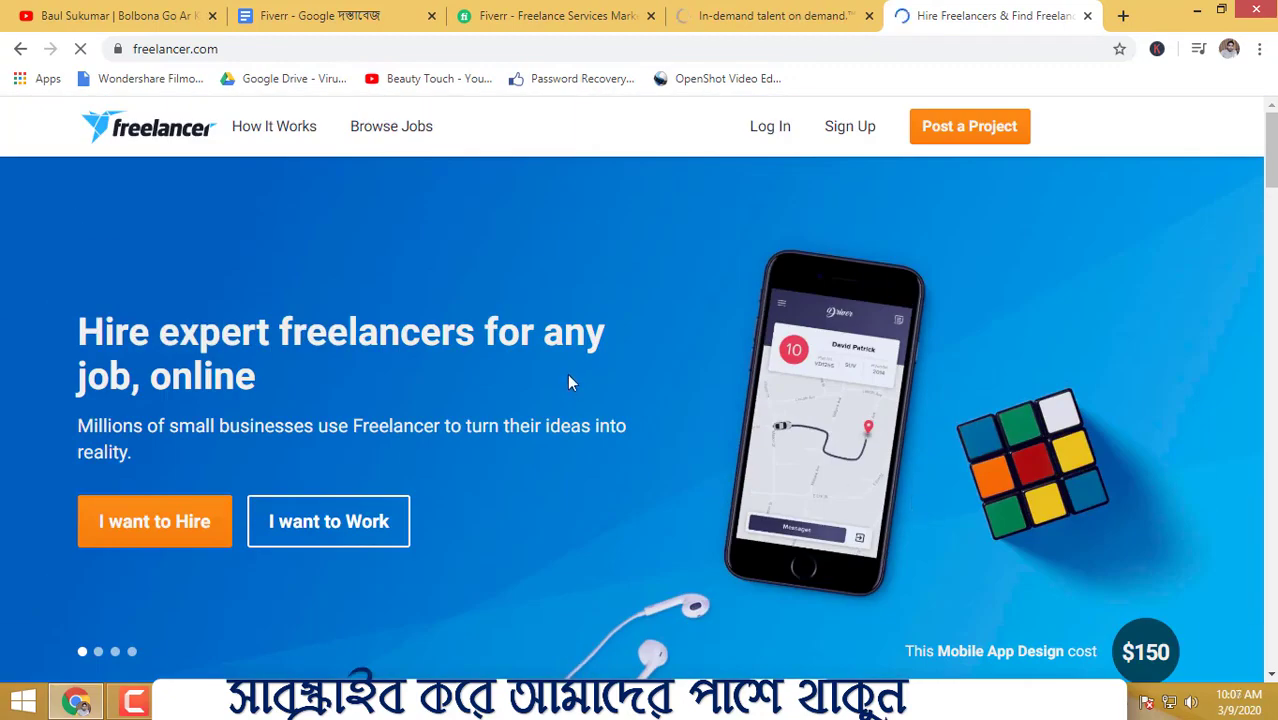
- Close the Fiverr, Upwork and Freelancer.com tabs
{"action": "left_click", "coordinate": [650, 16]}
{"action": "left_click", "coordinate": [650, 16]}
{"action": "left_click", "coordinate": [648, 16]}
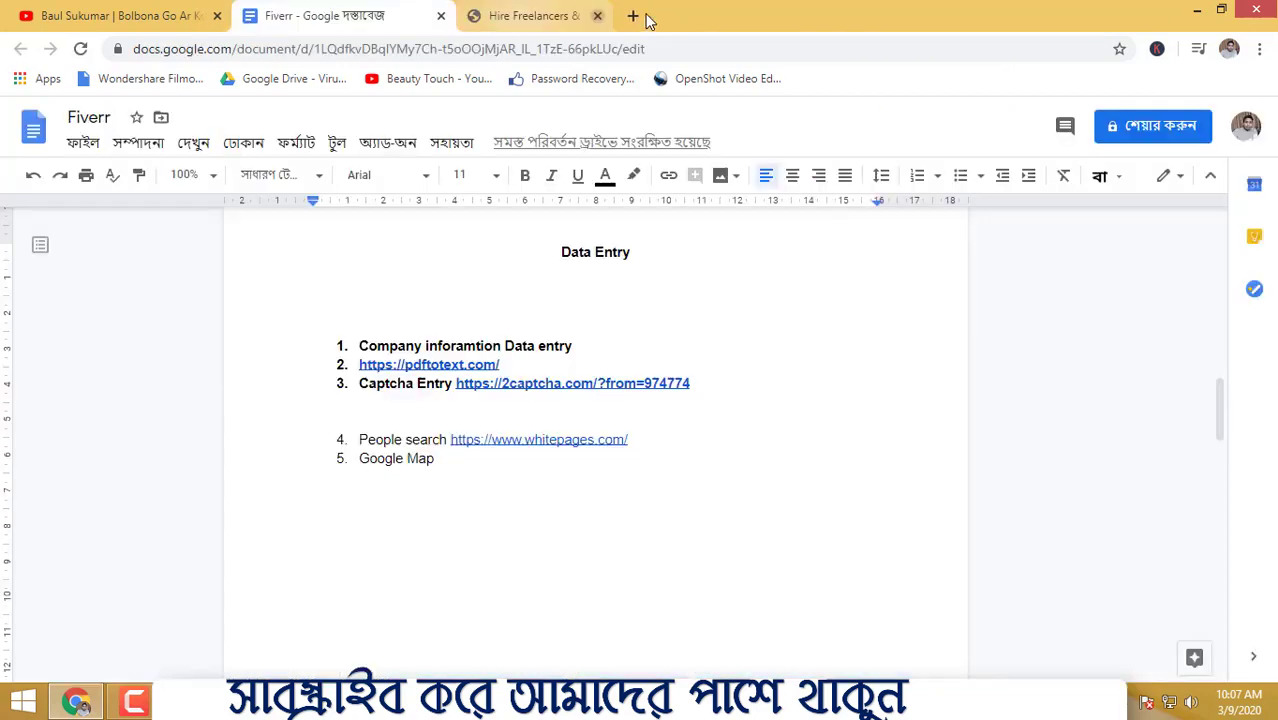
{"action": "left_click", "coordinate": [597, 16]}
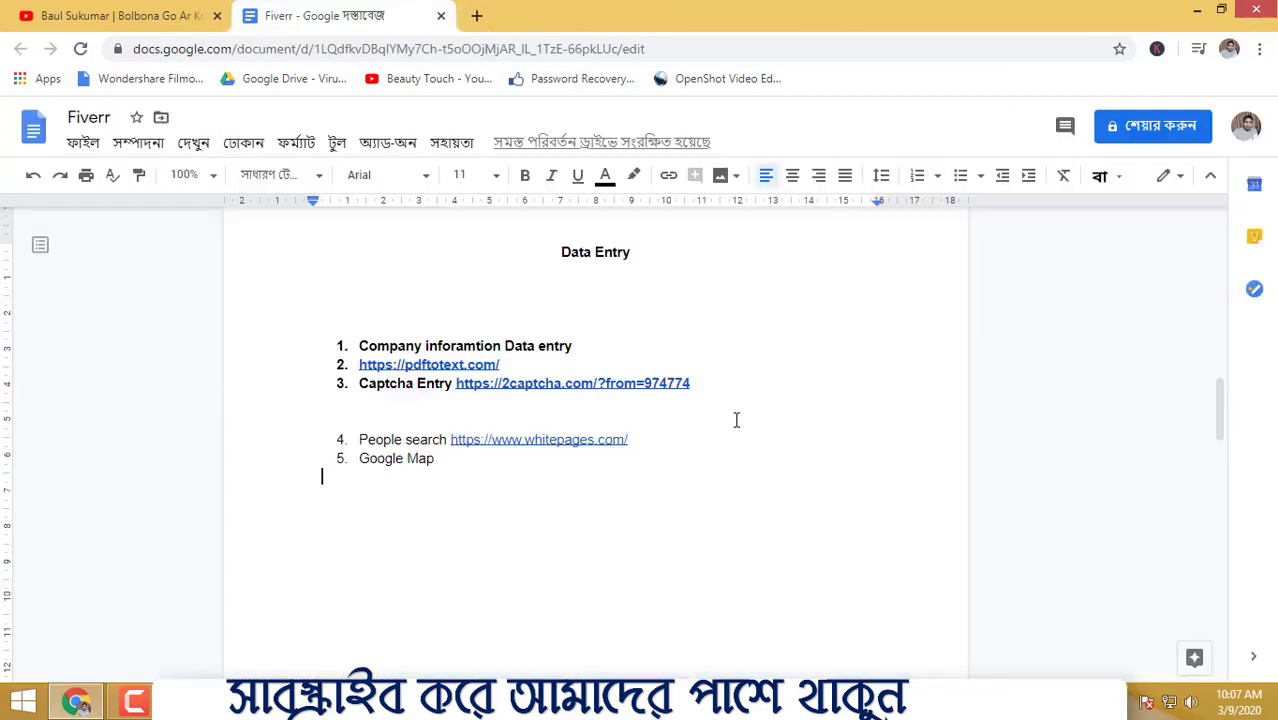
- Select list item 1 in the document, then minimize Chrome to show the desktop
{"action": "left_click_drag", "start_coordinate": [587, 345], "coordinate": [371, 346]}
{"action": "left_click", "coordinate": [741, 333]}
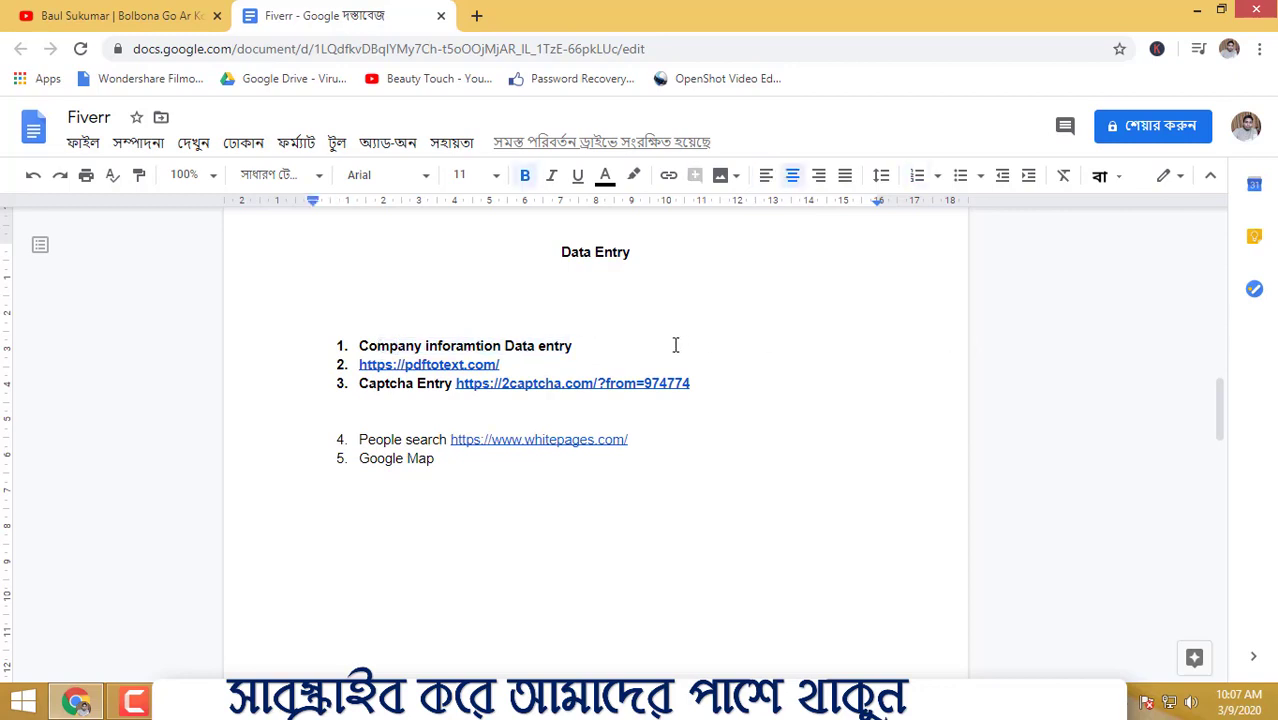
{"action": "left_click", "coordinate": [1199, 9]}
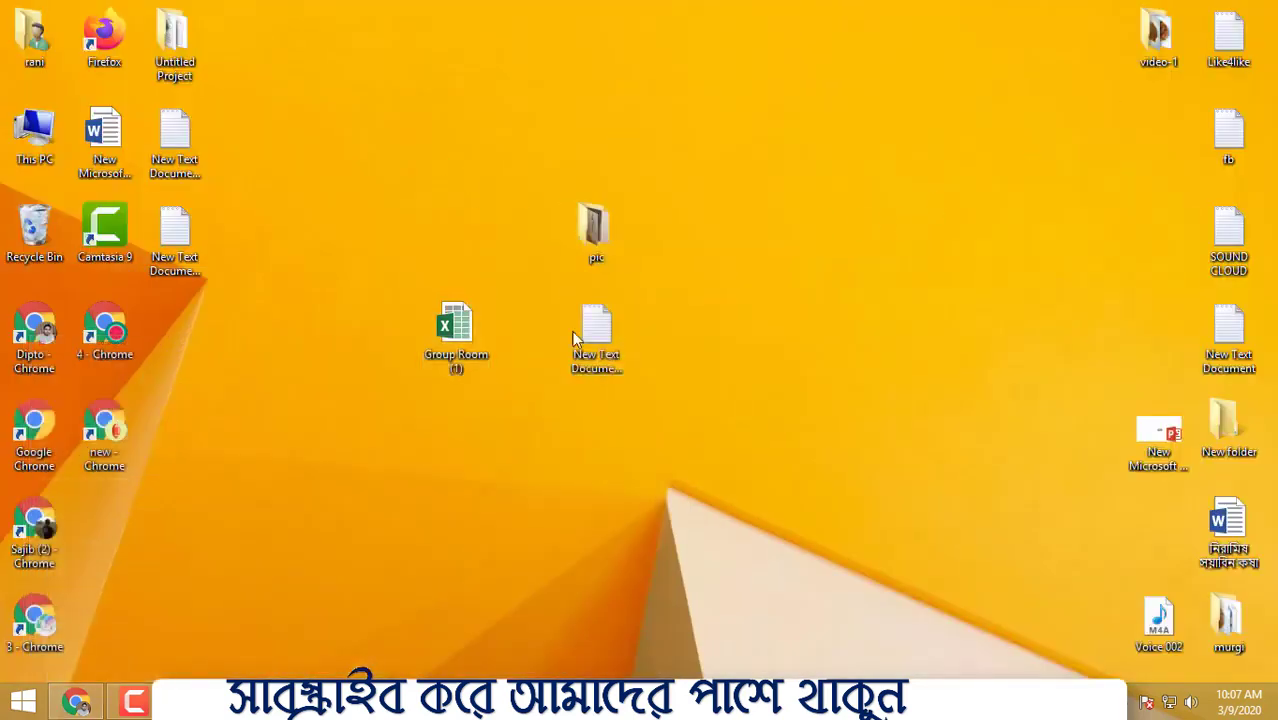
- Move three desktop icons further right to clear space
{"action": "left_click_drag", "start_coordinate": [436, 154], "coordinate": [658, 421]}
{"action": "left_click_drag", "start_coordinate": [452, 325], "coordinate": [911, 198]}
{"action": "right_click", "coordinate": [521, 150]}
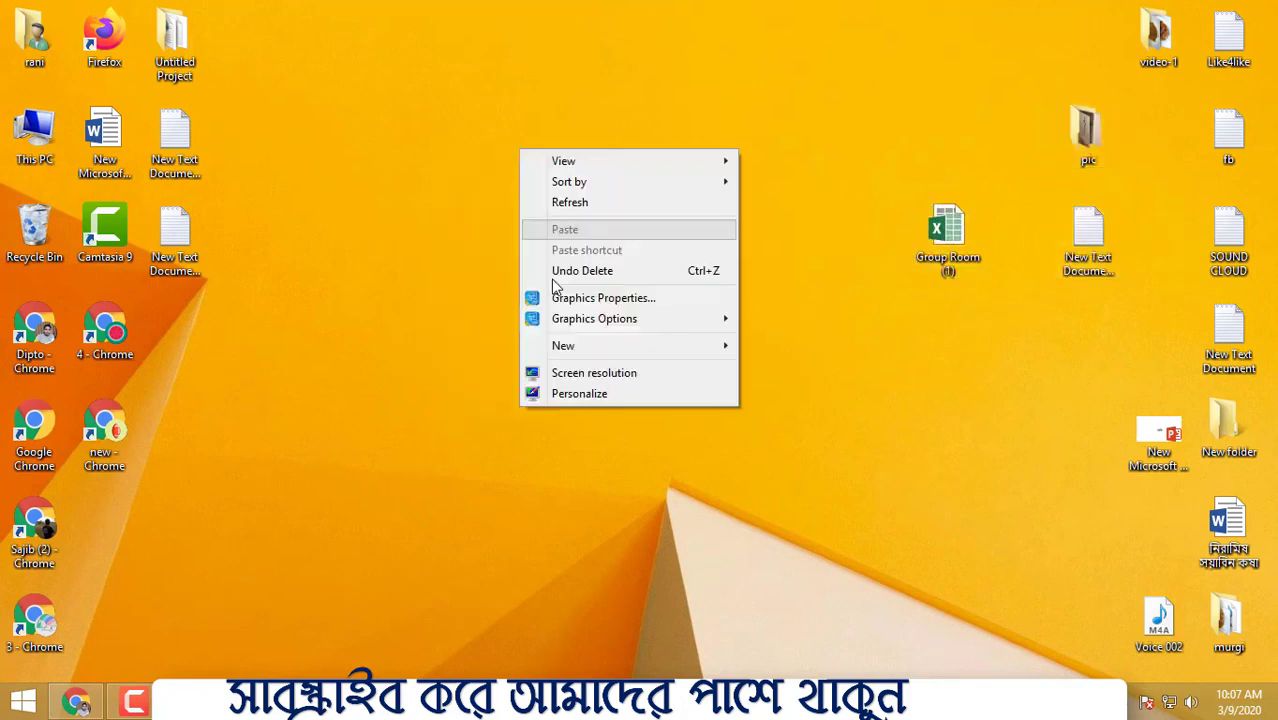
{"action": "left_click", "coordinate": [419, 303]}
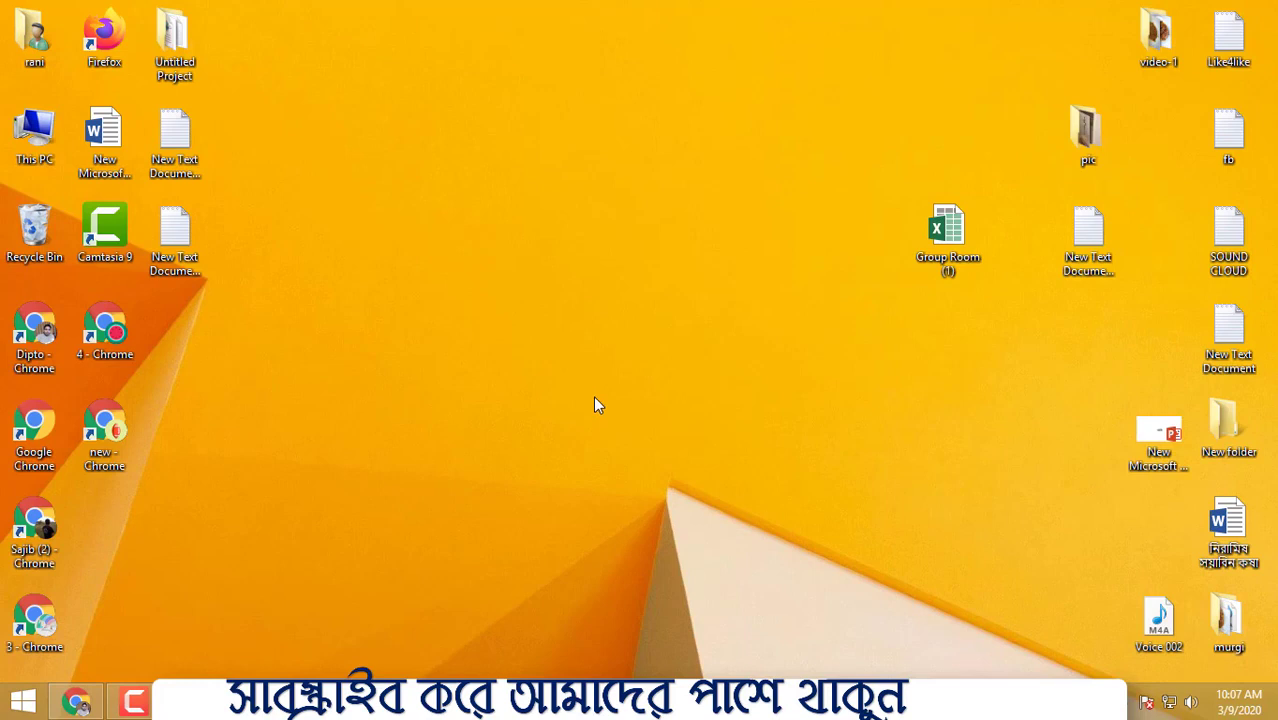
{"action": "right_click", "coordinate": [409, 293]}
{"action": "mouse_move", "coordinate": [467, 498]}
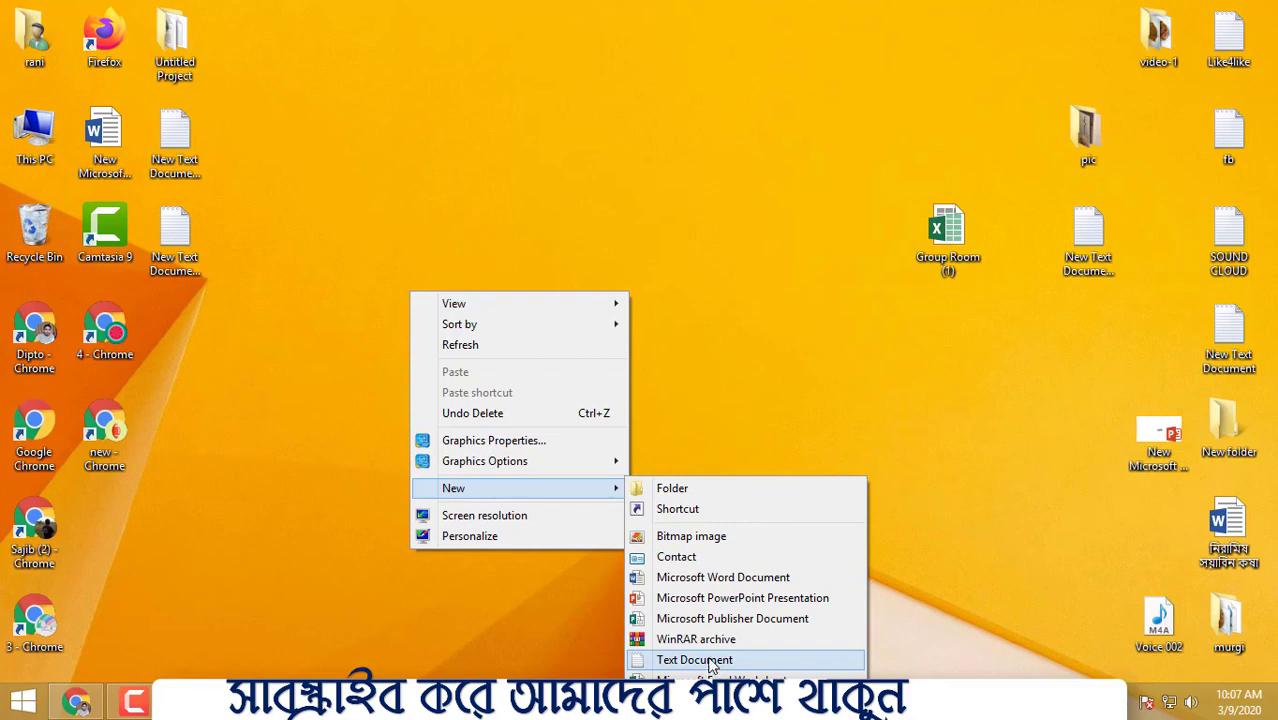
{"action": "left_click", "coordinate": [756, 374]}
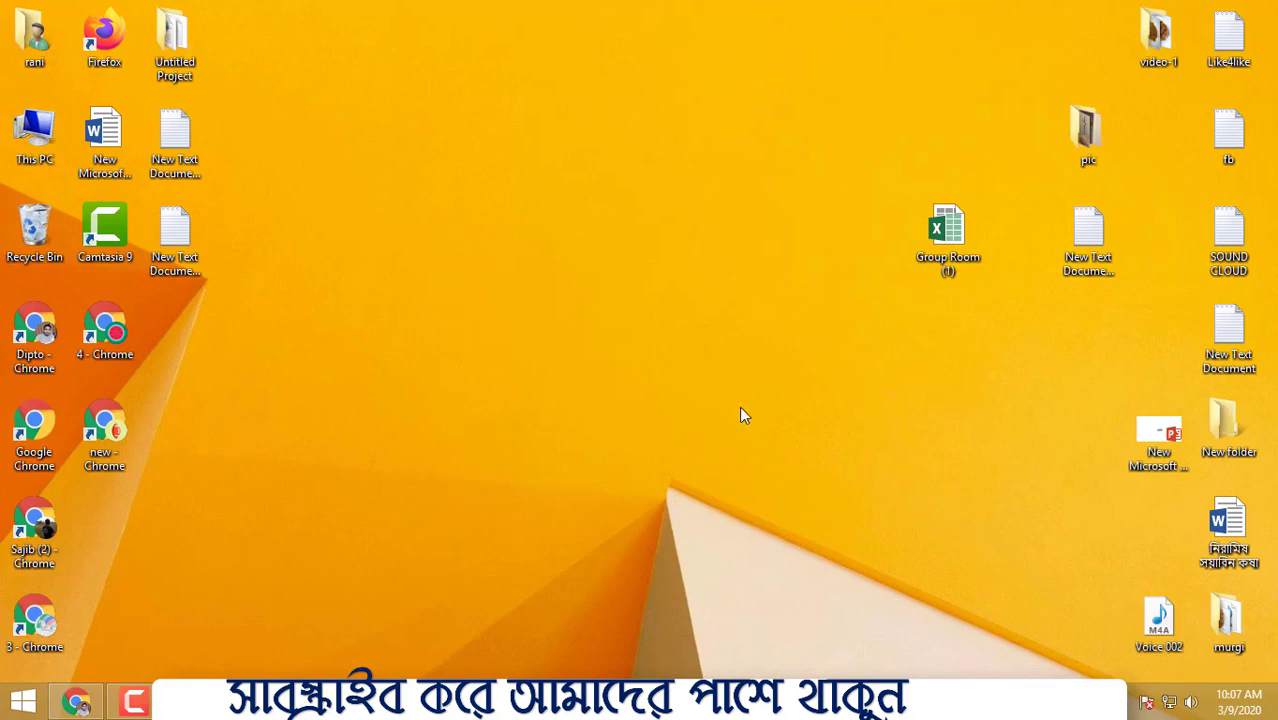
- Create a new Microsoft Excel Worksheet on the desktop with the default name
{"action": "right_click", "coordinate": [594, 246]}
{"action": "mouse_move", "coordinate": [636, 455]}
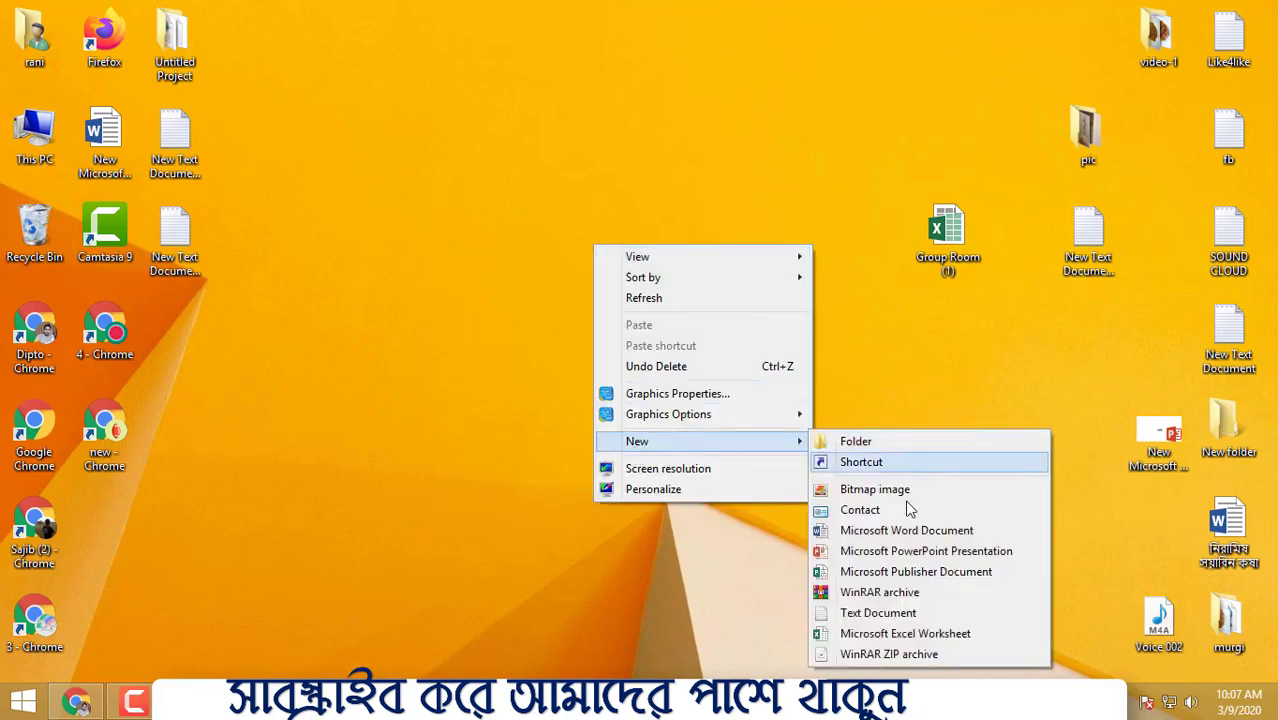
{"action": "left_click", "coordinate": [900, 633]}
{"action": "key", "text": "Return"}
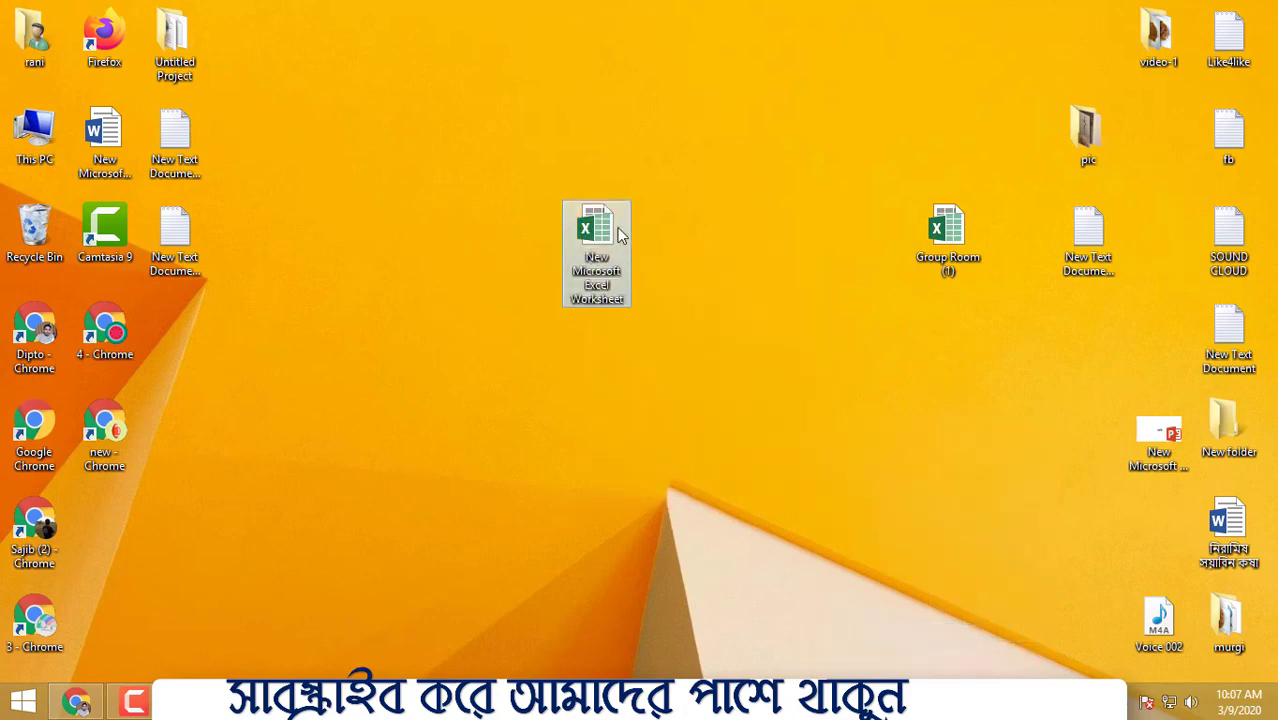
- Rename the new worksheet to 'data entry' and open it in Excel
{"action": "right_click", "coordinate": [613, 226]}
{"action": "left_click", "coordinate": [598, 228]}
{"action": "right_click", "coordinate": [598, 228]}
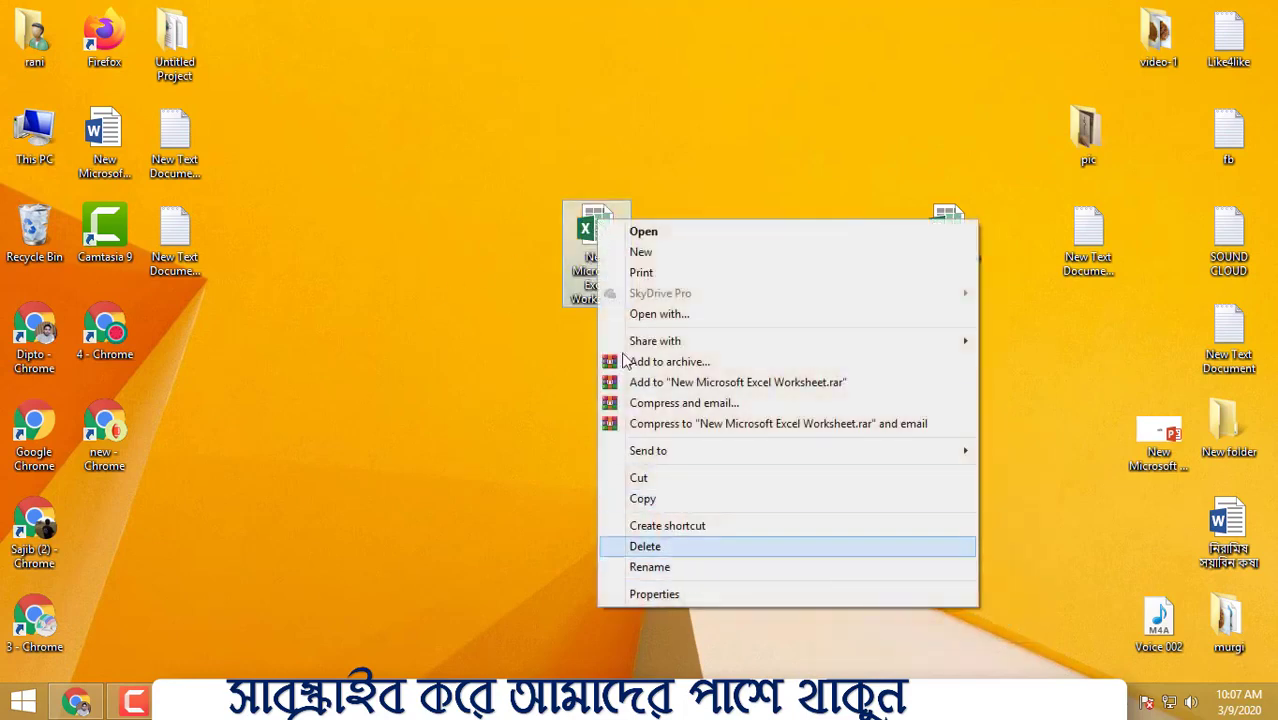
{"action": "left_click", "coordinate": [688, 567]}
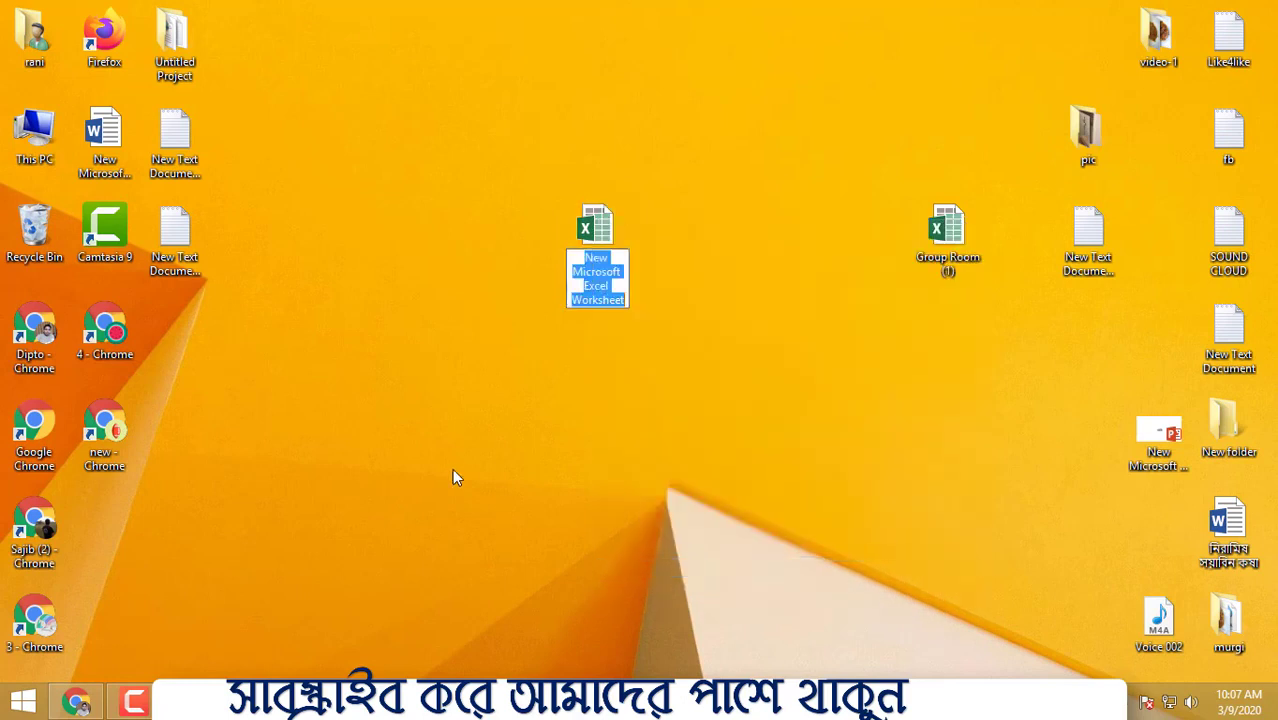
{"action": "type", "text": "d"}
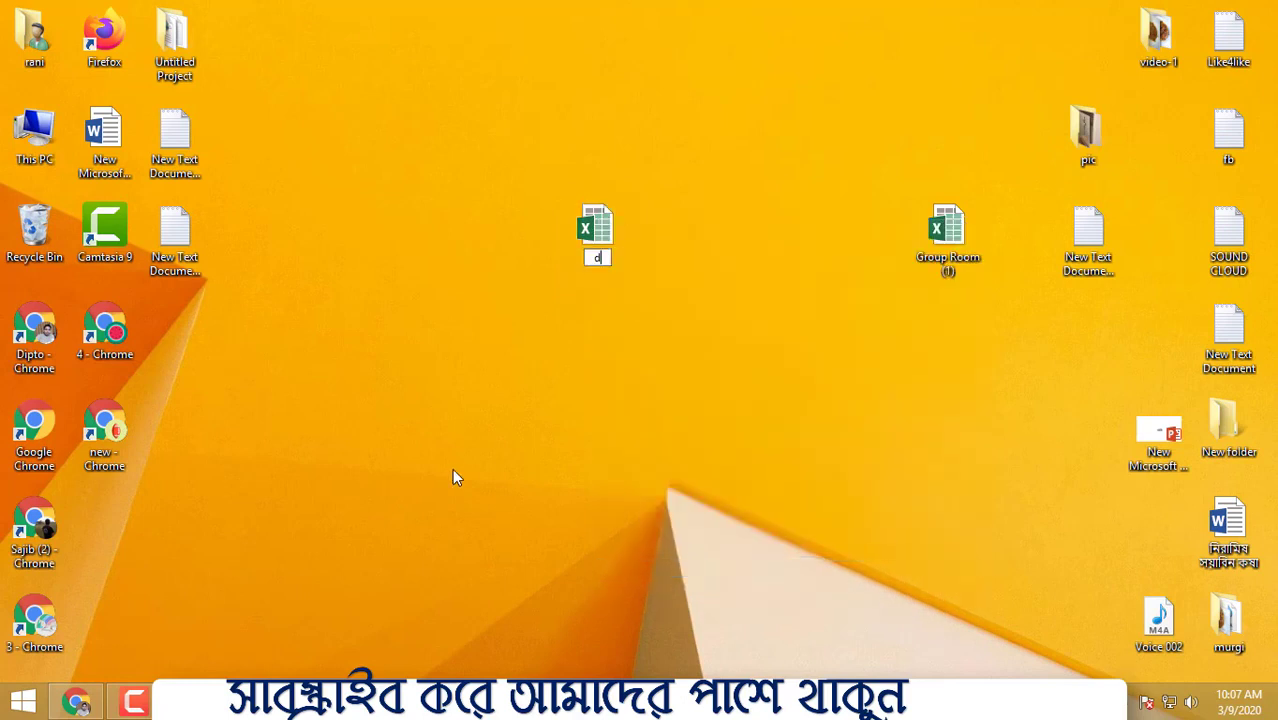
{"action": "type", "text": "ata entry"}
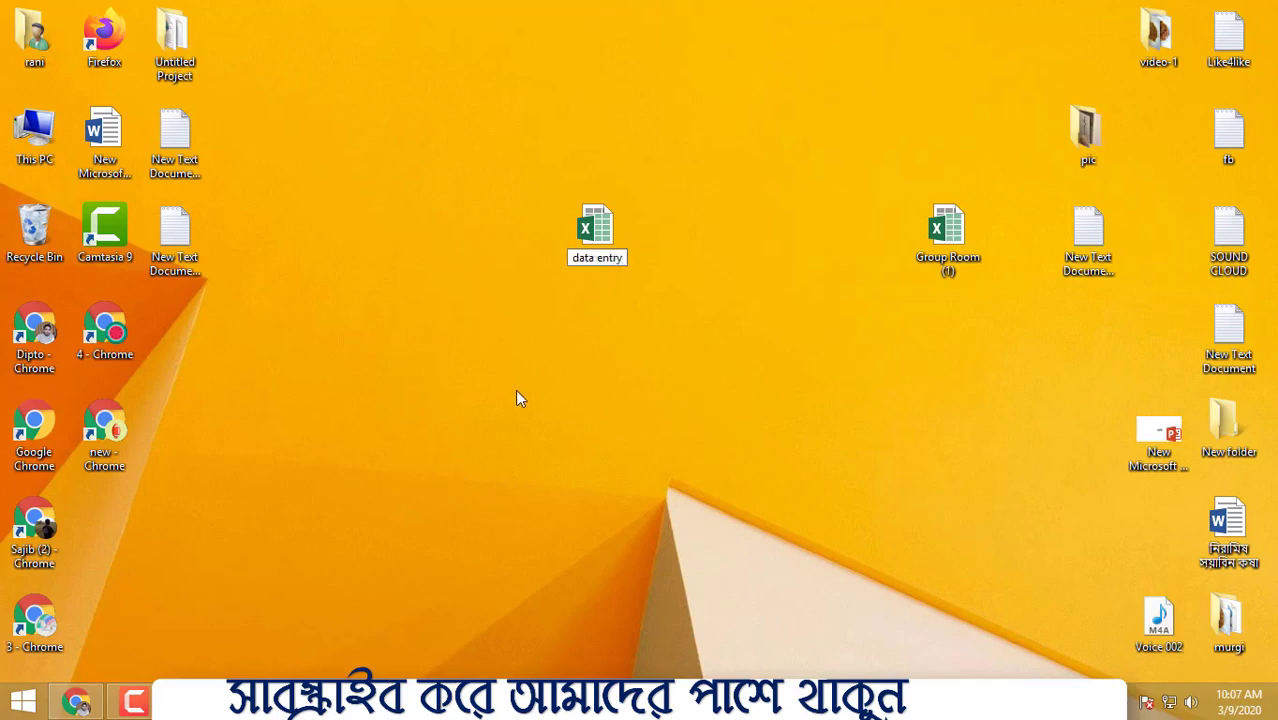
{"action": "key", "text": "Return"}
{"action": "right_click", "coordinate": [563, 231]}
{"action": "left_click", "coordinate": [645, 253]}
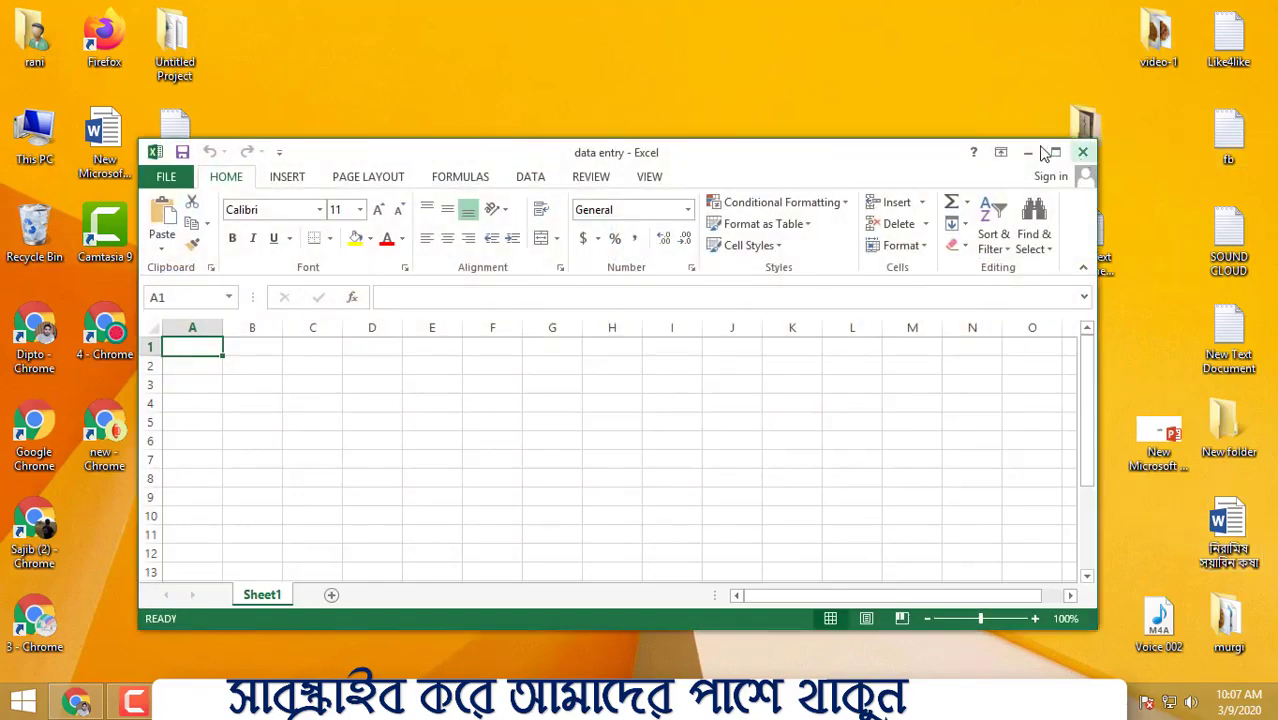
- Maximize Excel, widen columns A and B, and start typing Robi in E1
{"action": "left_click", "coordinate": [1055, 155]}
{"action": "left_click_drag", "start_coordinate": [86, 186], "coordinate": [357, 186]}
{"action": "left_click", "coordinate": [425, 225]}
{"action": "left_click", "coordinate": [503, 259]}
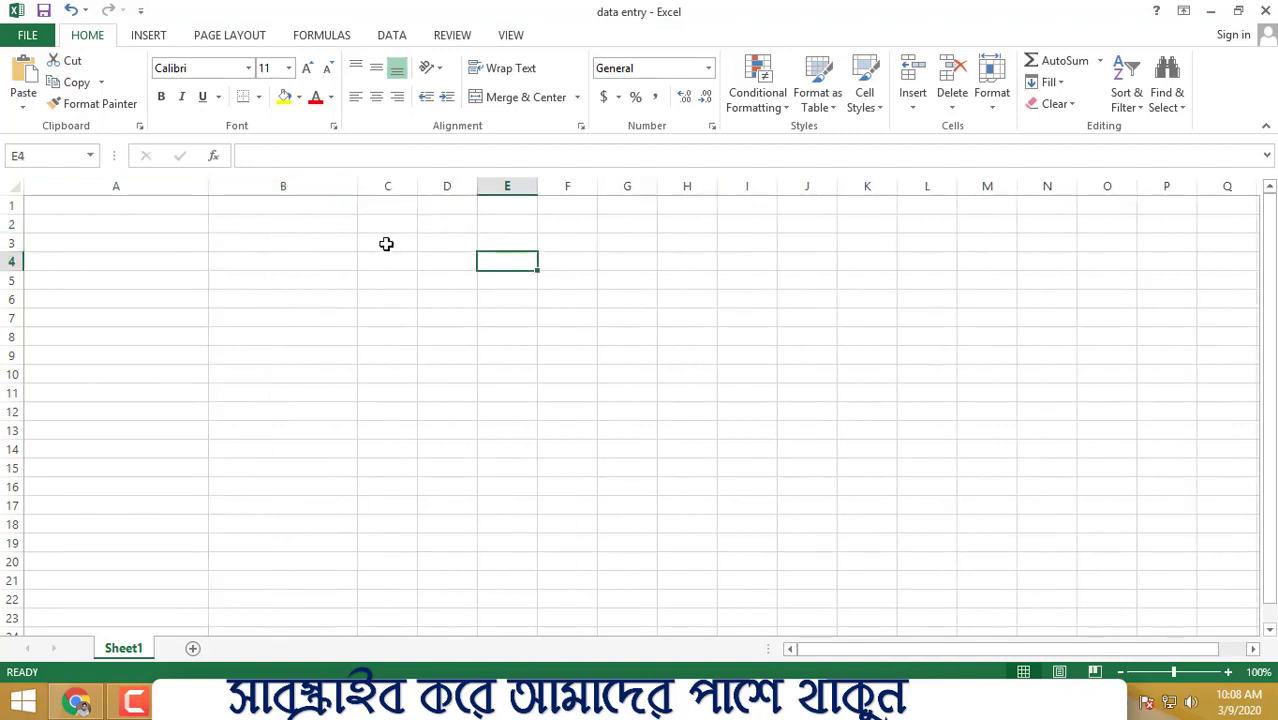
{"action": "left_click_drag", "start_coordinate": [357, 208], "coordinate": [585, 205]}
{"action": "left_click", "coordinate": [494, 203]}
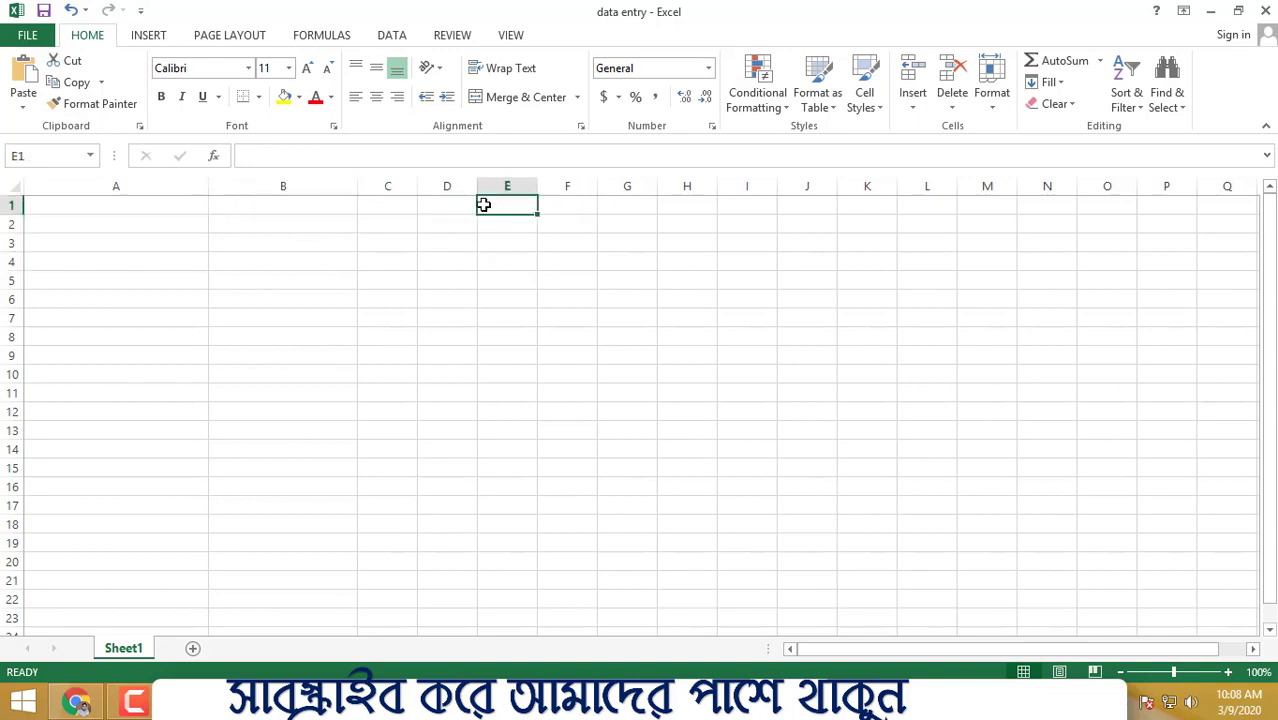
{"action": "type", "text": "Robi"}
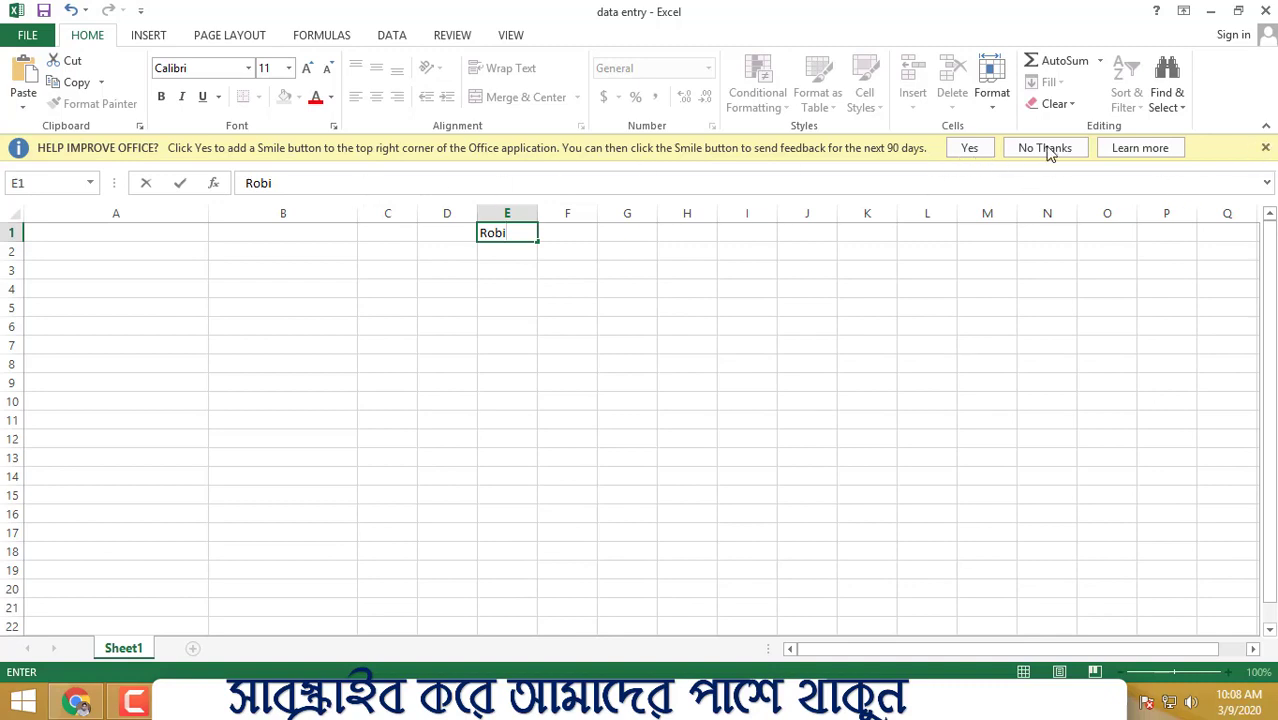
- Search Google for robi and copy 'Robi Axiata Limited' from the first result
{"action": "left_click", "coordinate": [77, 701]}
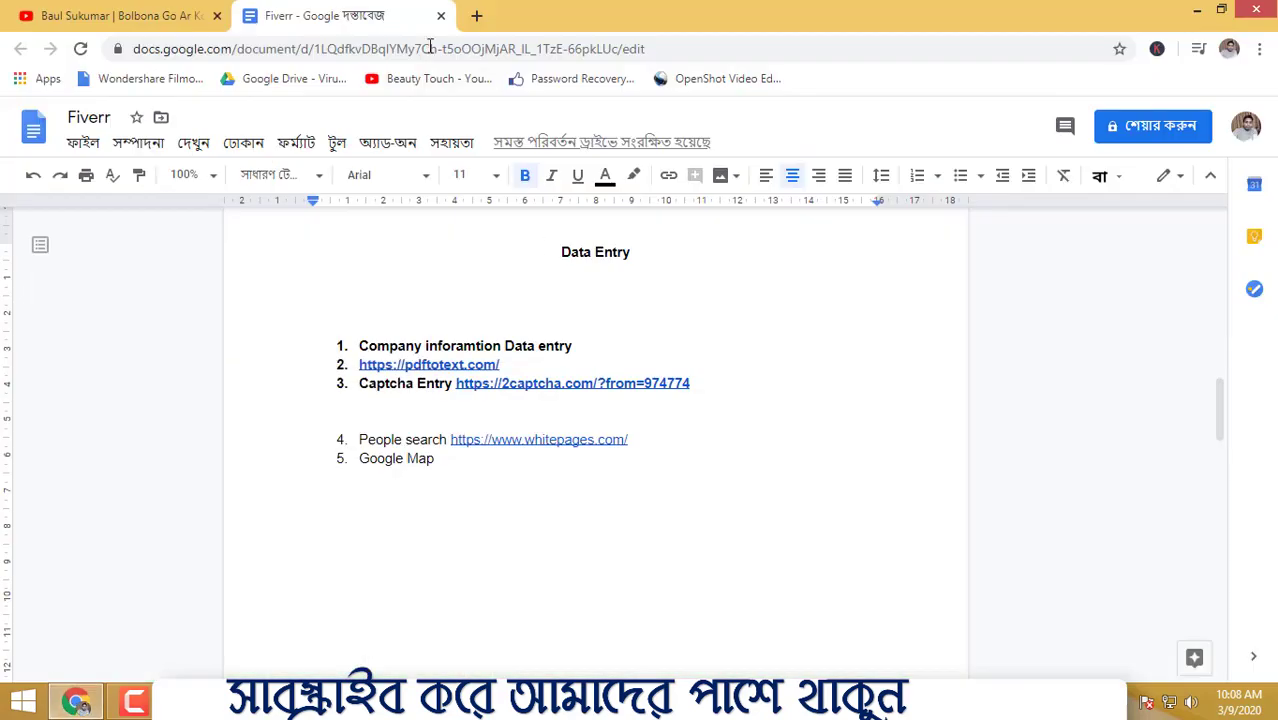
{"action": "left_click", "coordinate": [472, 20]}
{"action": "type", "text": "robi"}
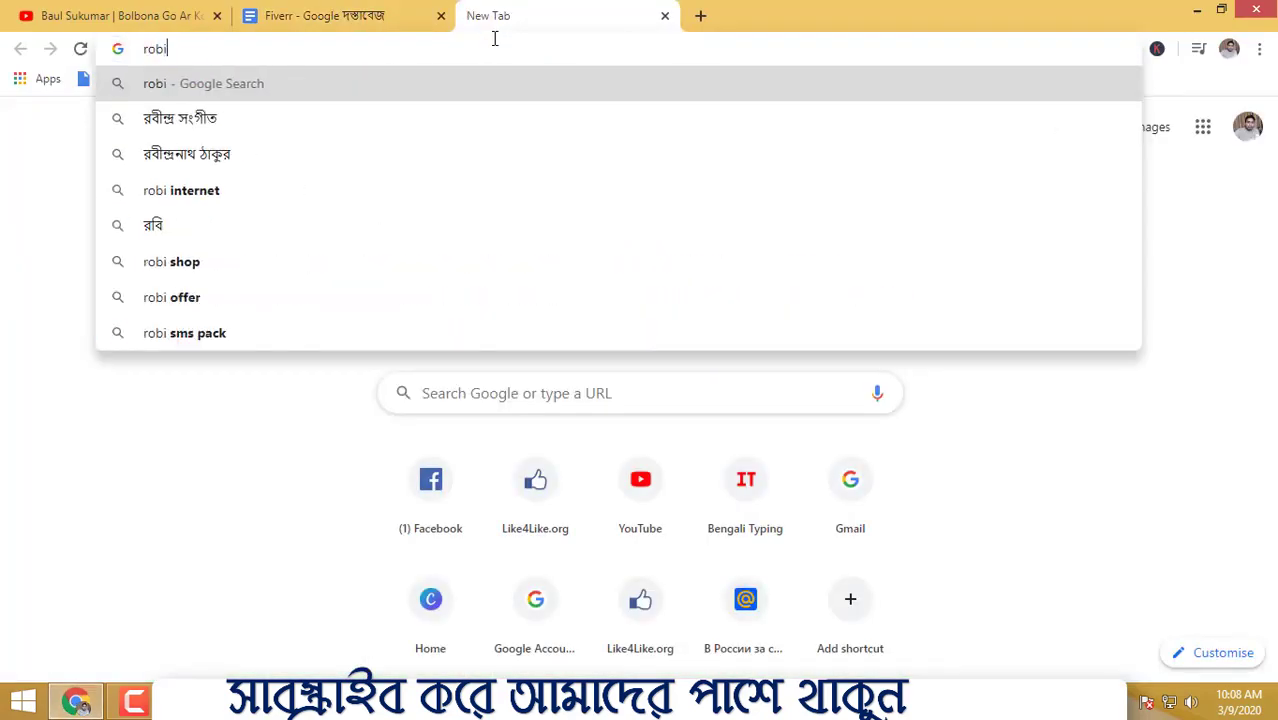
{"action": "key", "text": "Return"}
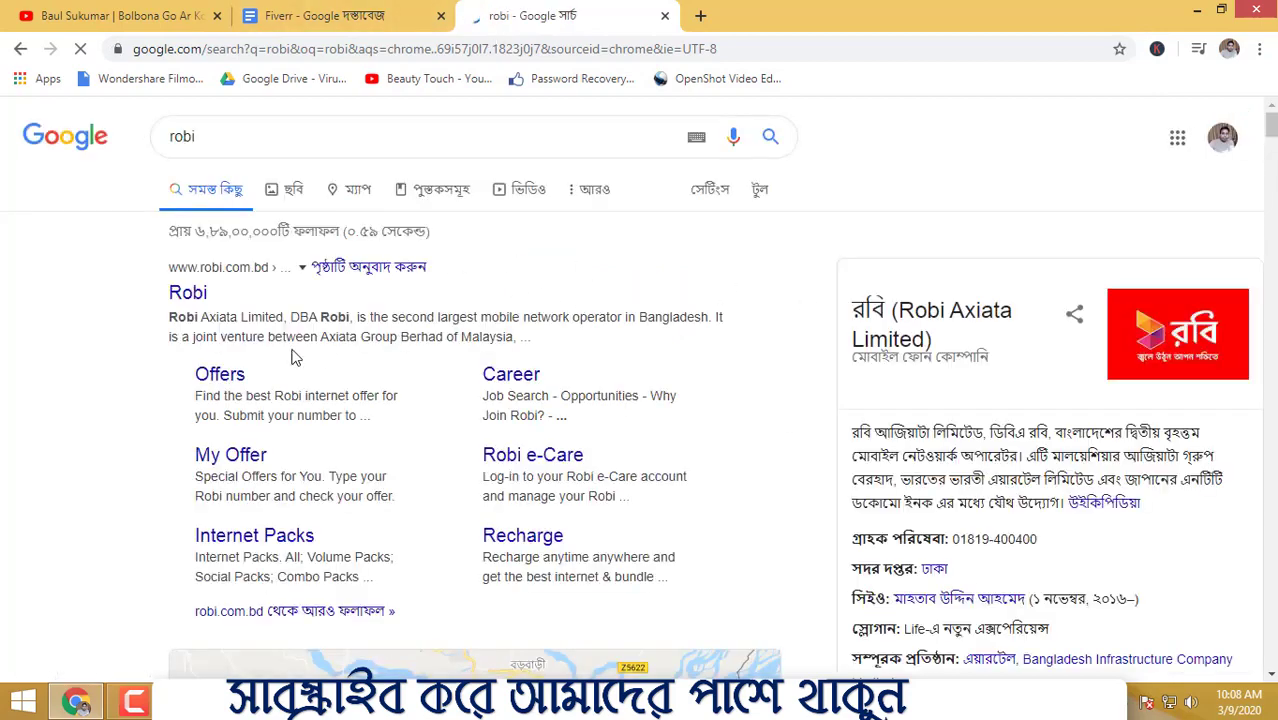
{"action": "mouse_move", "coordinate": [166, 318]}
{"action": "left_mouse_down"}
{"action": "mouse_move", "coordinate": [267, 317]}
{"action": "mouse_move", "coordinate": [170, 318]}
{"action": "left_mouse_up"}
{"action": "left_click", "coordinate": [284, 317]}
{"action": "left_click", "coordinate": [284, 317]}
{"action": "left_click_drag", "start_coordinate": [284, 317], "coordinate": [168, 318]}
{"action": "right_click", "coordinate": [210, 318]}
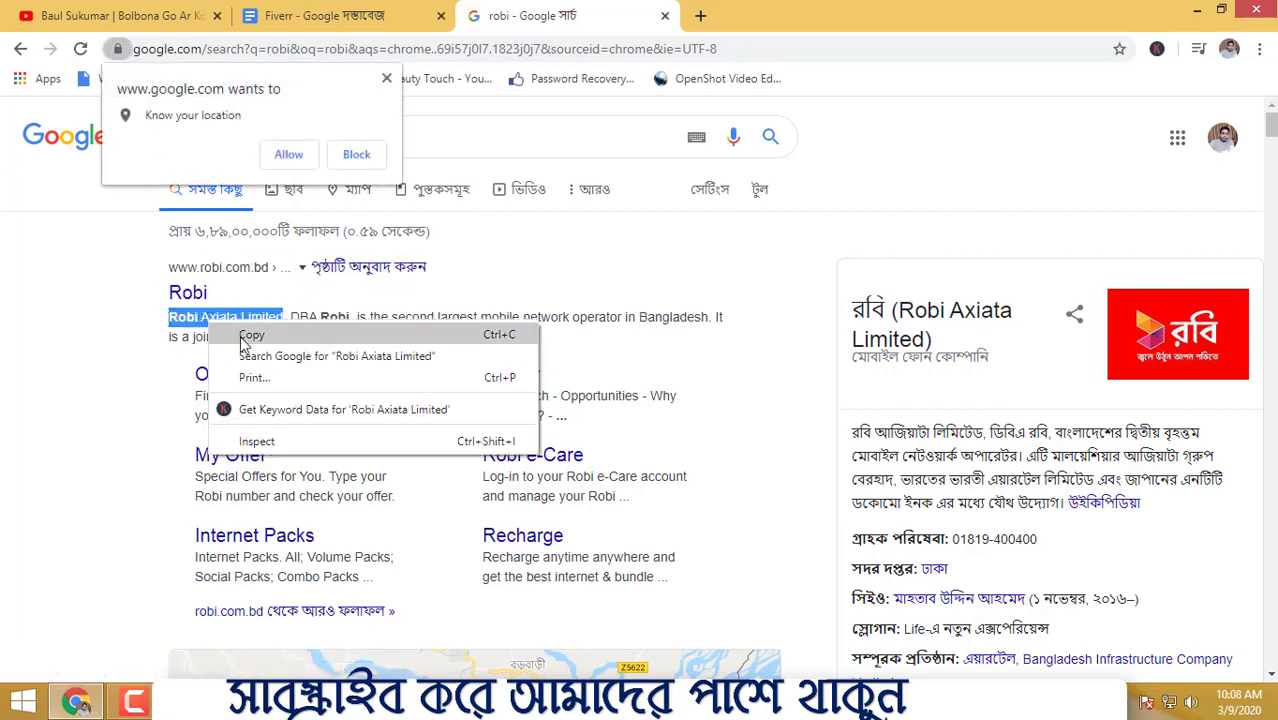
{"action": "left_click", "coordinate": [240, 331]}
- Paste the name into the address bar, copy it again, and return to Excel
{"action": "left_click", "coordinate": [406, 48]}
{"action": "right_click", "coordinate": [406, 48]}
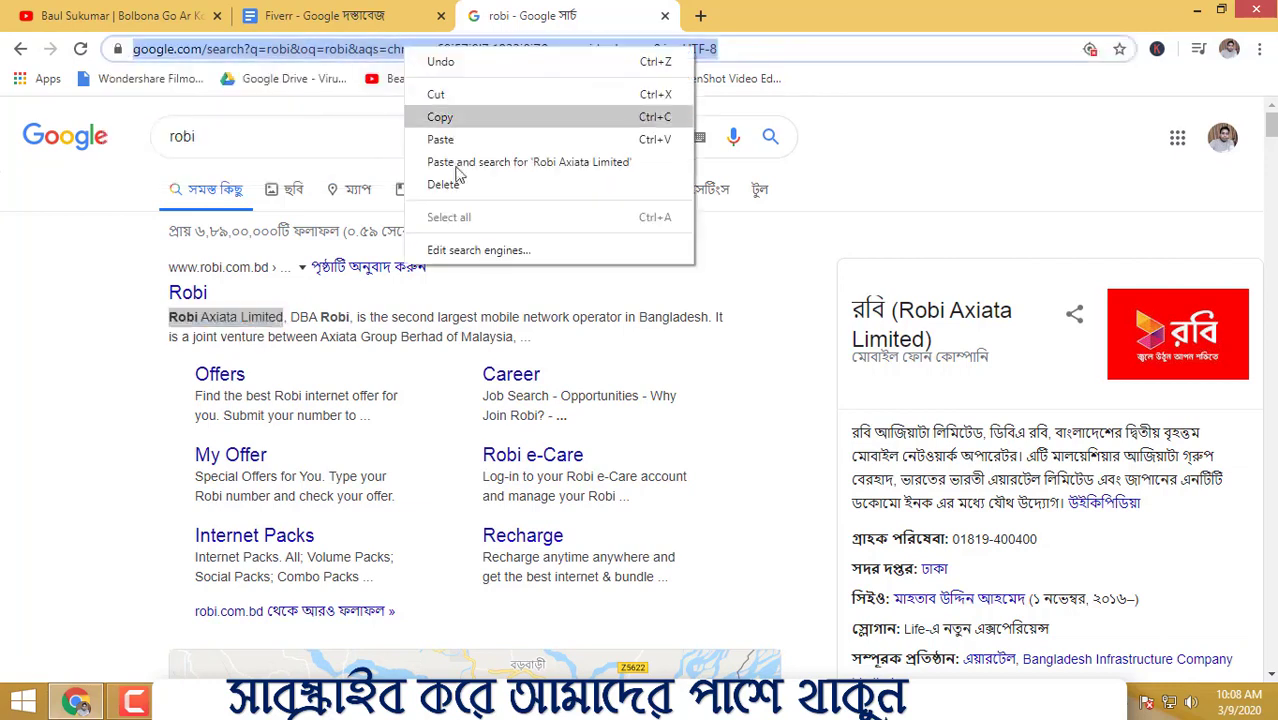
{"action": "left_click", "coordinate": [440, 140]}
{"action": "left_click_drag", "start_coordinate": [308, 48], "coordinate": [157, 55]}
{"action": "right_click", "coordinate": [162, 58]}
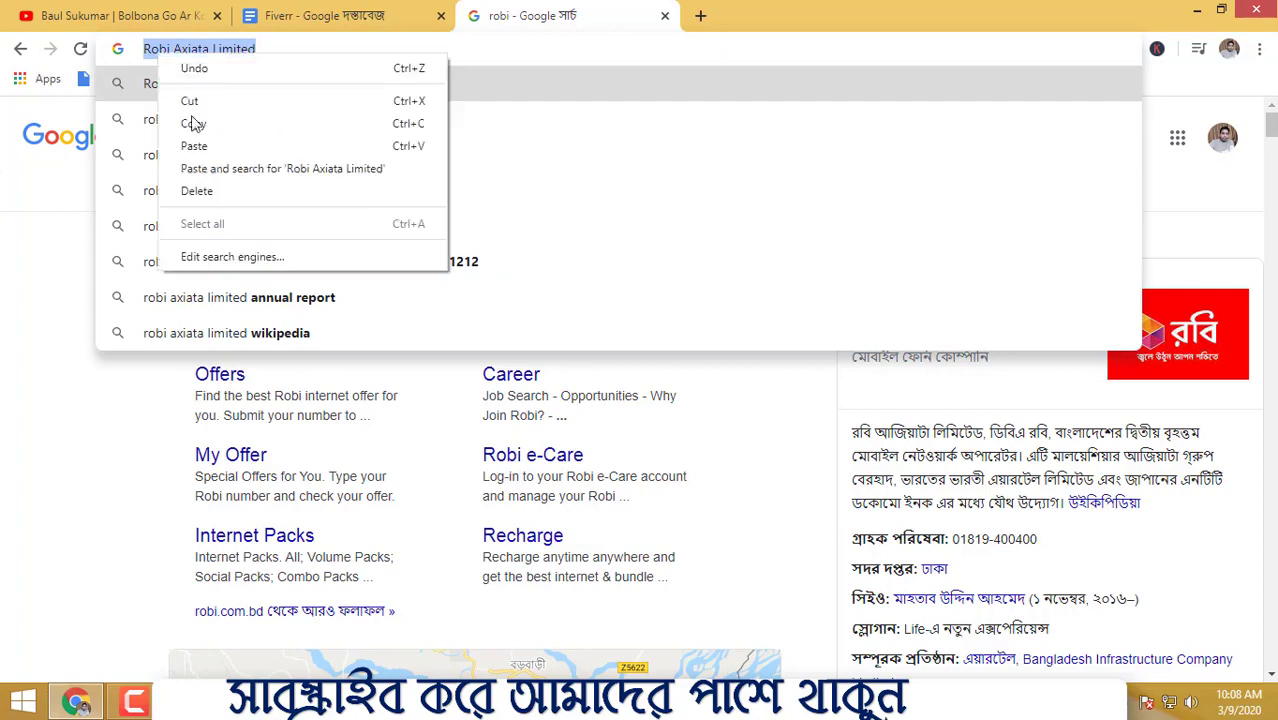
{"action": "left_click", "coordinate": [200, 125]}
{"action": "key", "text": "alt+Tab"}
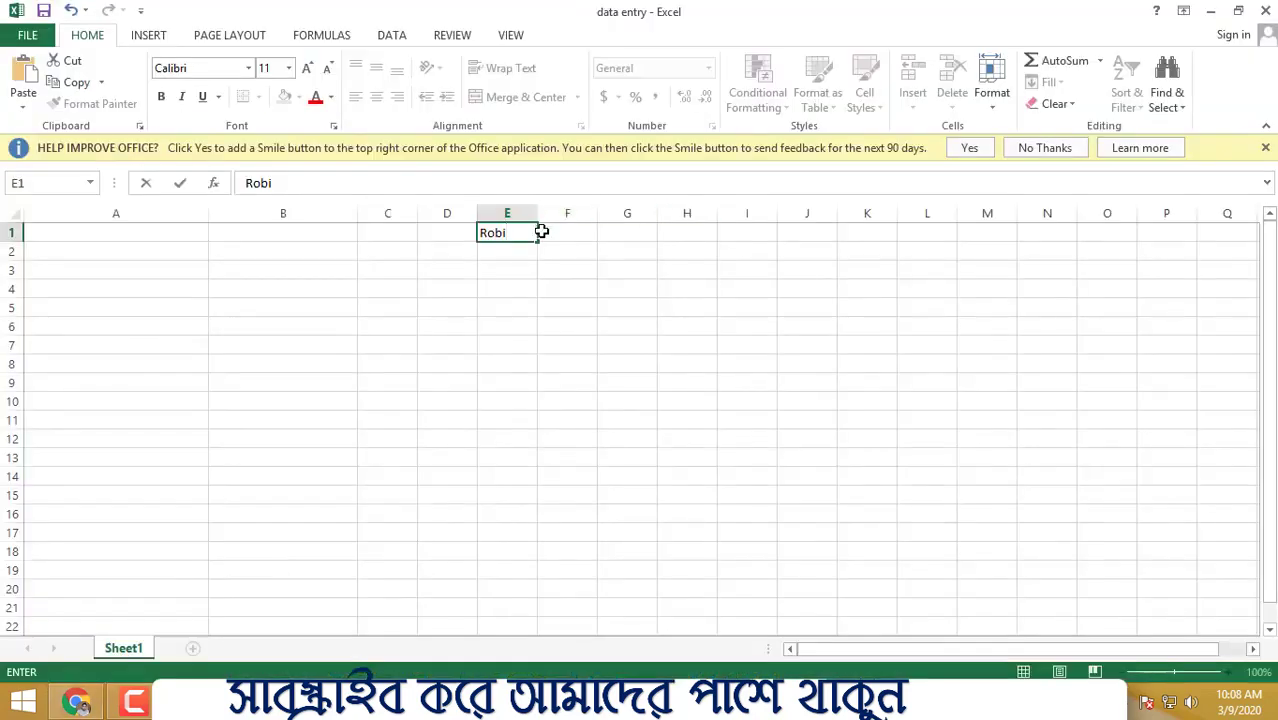
- Paste 'Robi Axiata Limited' into E1 and autofit column E to the name
{"action": "left_click", "coordinate": [664, 340]}
{"action": "left_click", "coordinate": [1040, 148]}
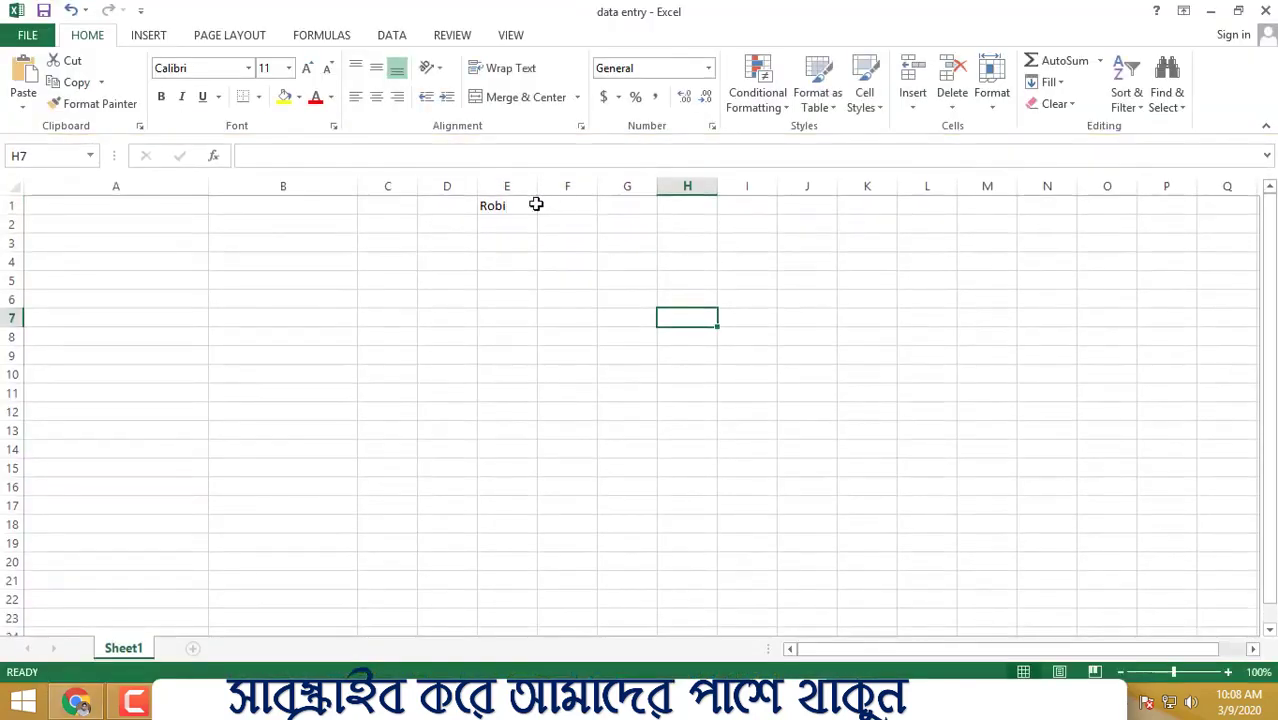
{"action": "left_click", "coordinate": [491, 208]}
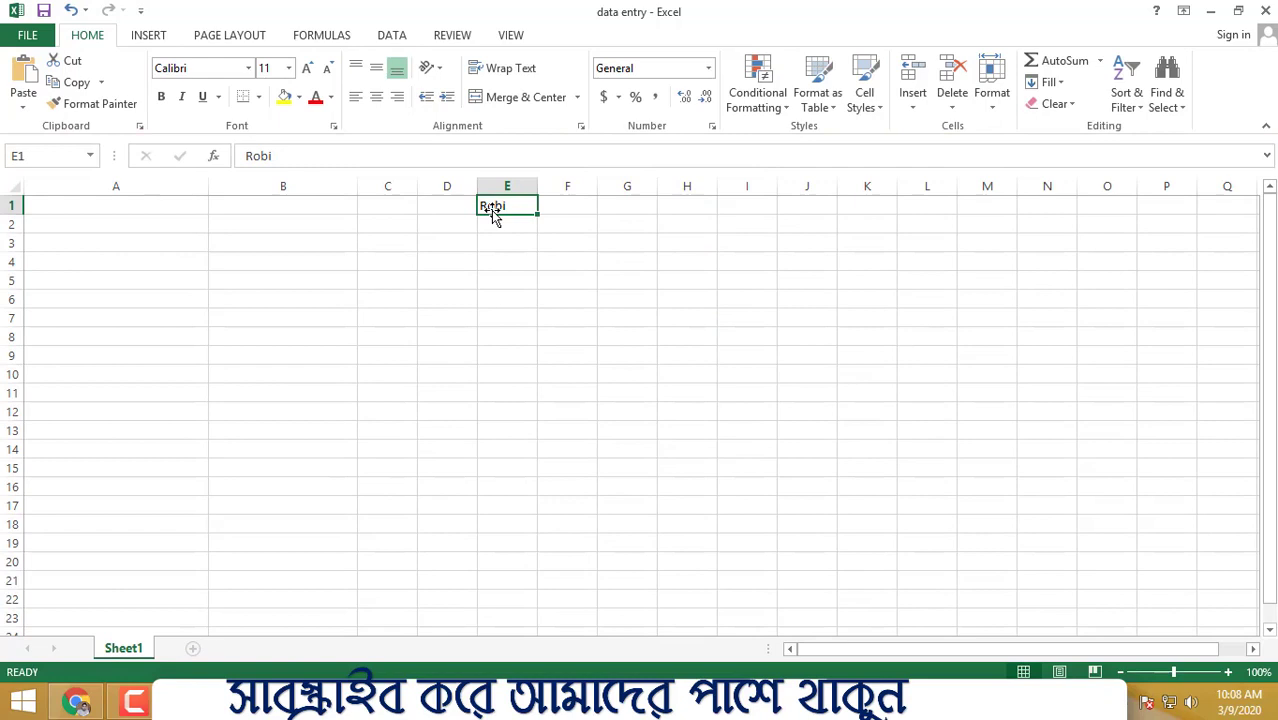
{"action": "key", "text": "ctrl+v"}
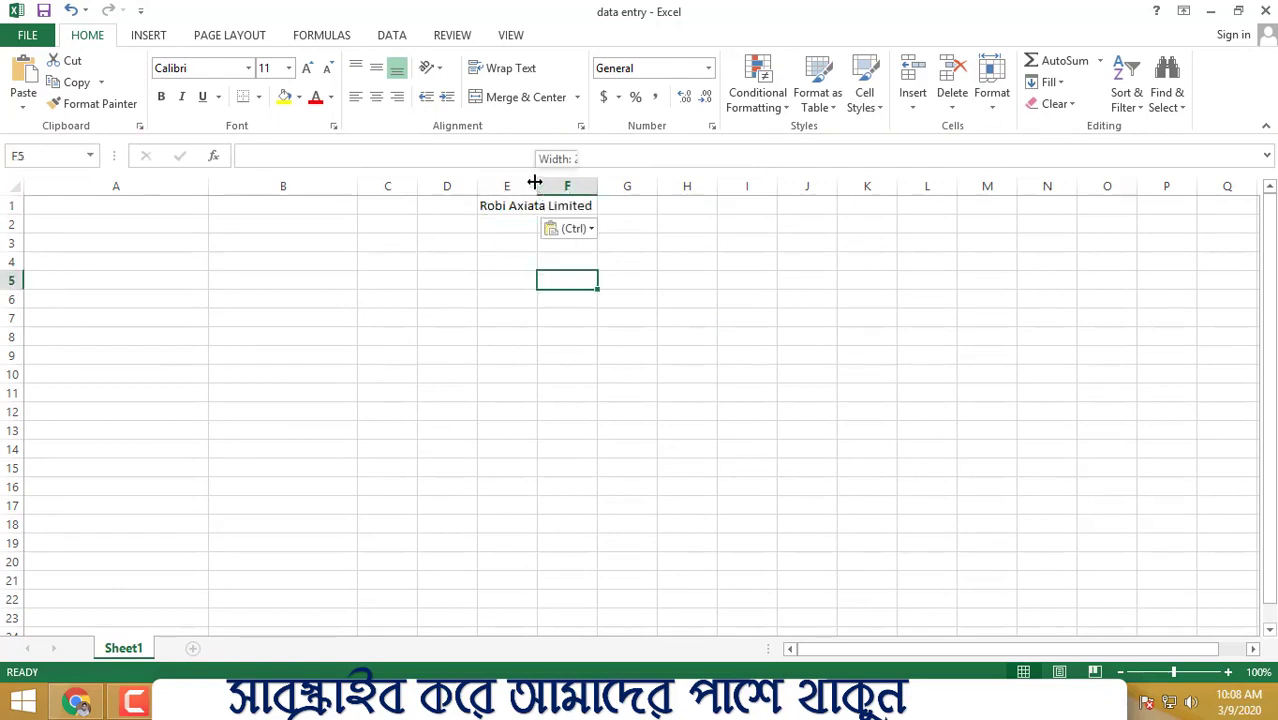
{"action": "double_click", "coordinate": [535, 184]}
{"action": "left_click", "coordinate": [727, 236]}
{"action": "left_click_drag", "start_coordinate": [332, 203], "coordinate": [900, 236]}
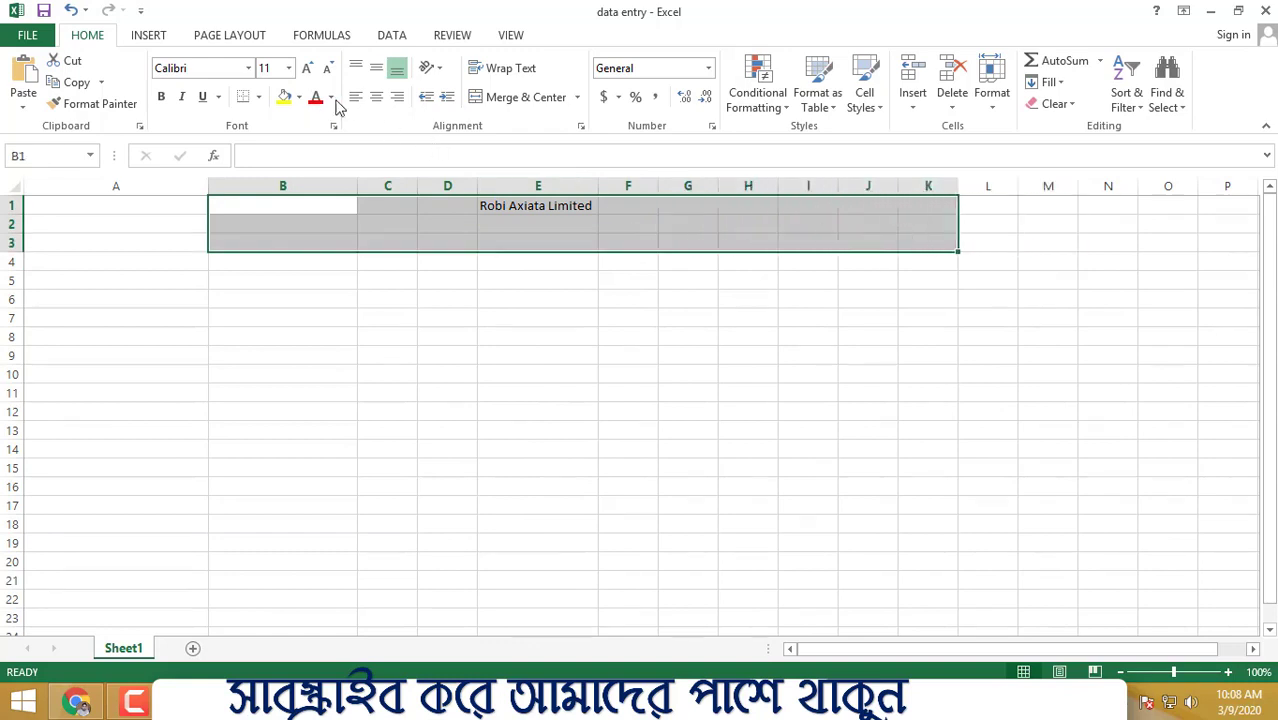
{"action": "left_click", "coordinate": [258, 97]}
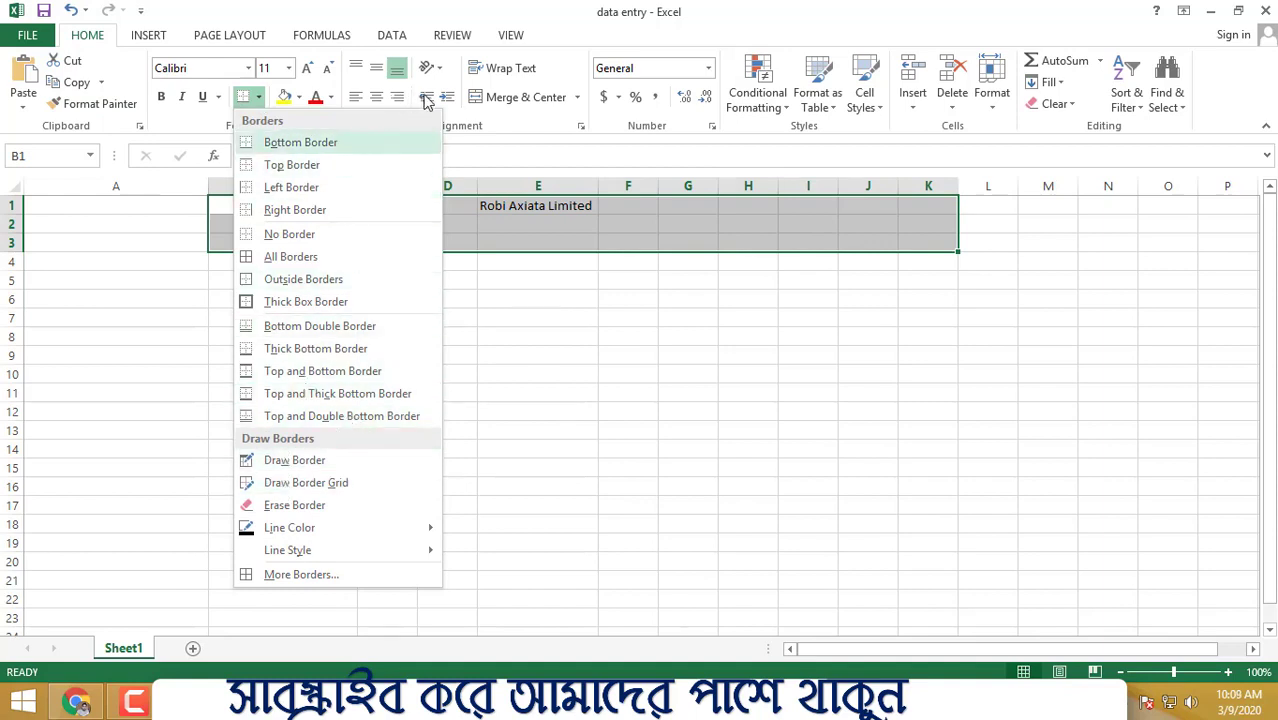
{"action": "left_click", "coordinate": [519, 222]}
- Make the E1:F1 title bold and increase its font size five steps
{"action": "left_click_drag", "start_coordinate": [516, 205], "coordinate": [620, 205]}
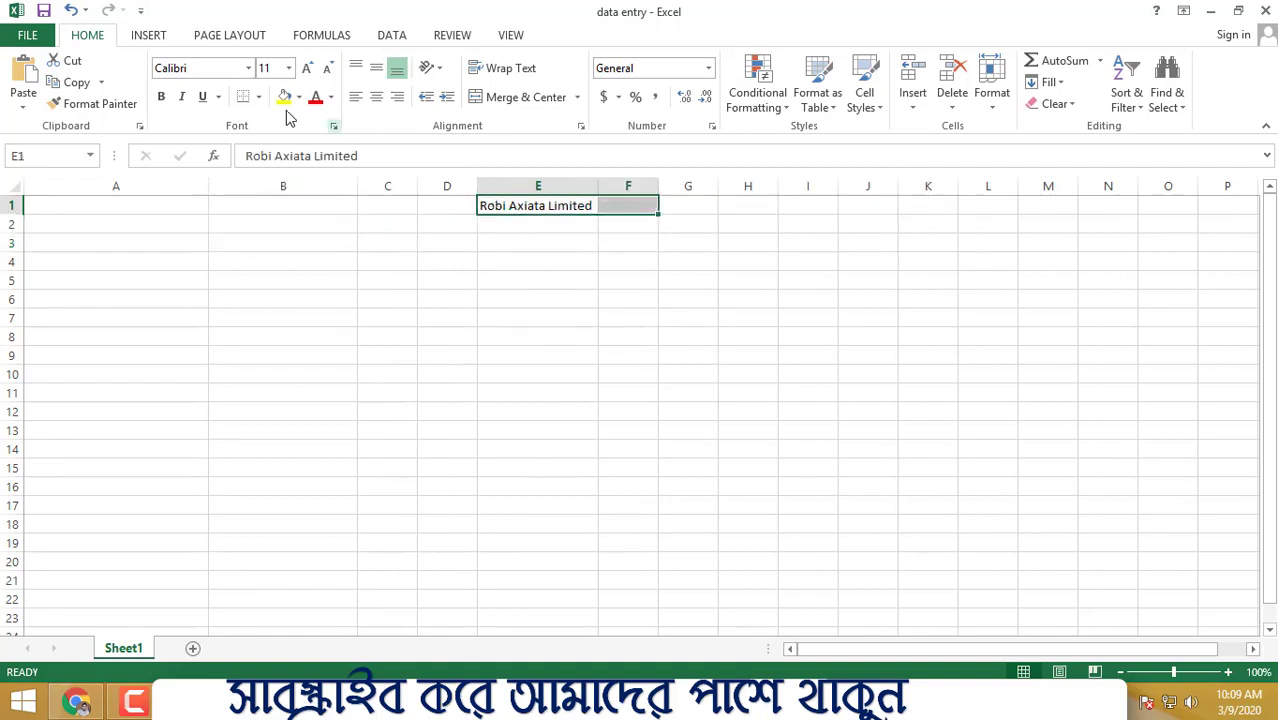
{"action": "left_click", "coordinate": [160, 96]}
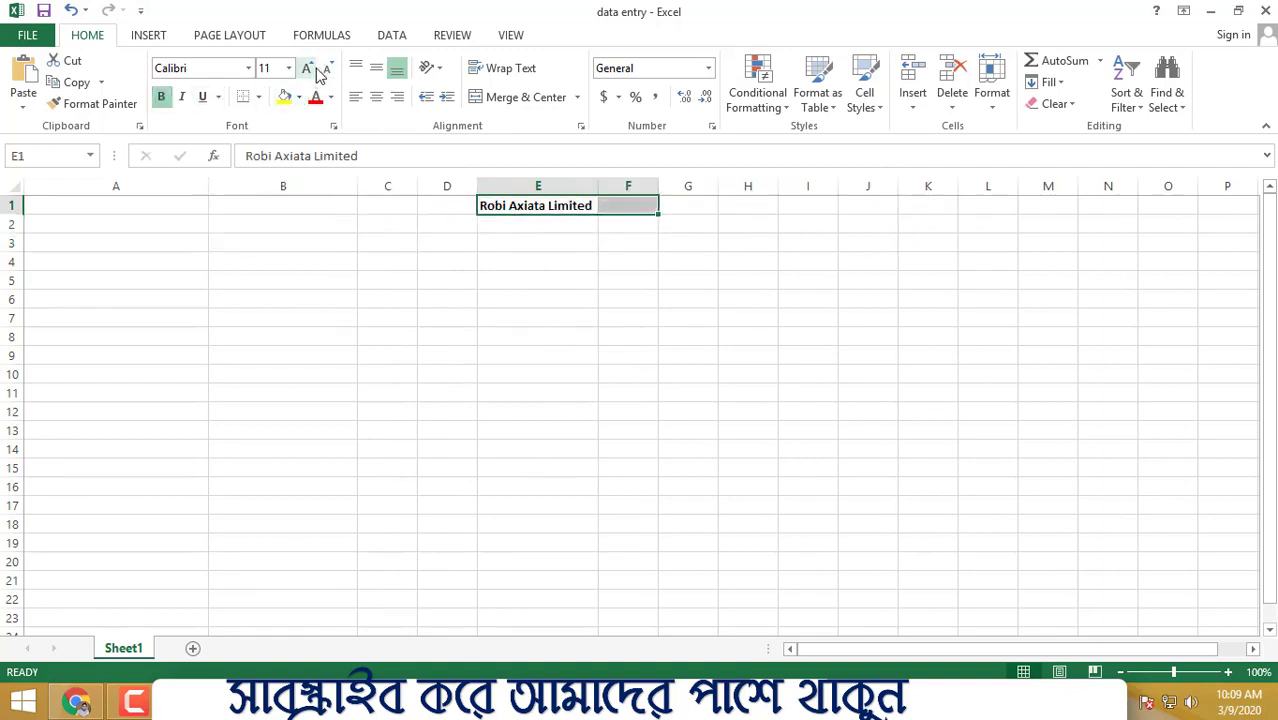
{"action": "left_click", "coordinate": [312, 70]}
{"action": "left_click", "coordinate": [312, 70]}
{"action": "left_click", "coordinate": [312, 70]}
{"action": "left_click", "coordinate": [312, 70]}
{"action": "left_click", "coordinate": [312, 70]}
{"action": "left_click", "coordinate": [312, 70]}
{"action": "left_click", "coordinate": [312, 70]}
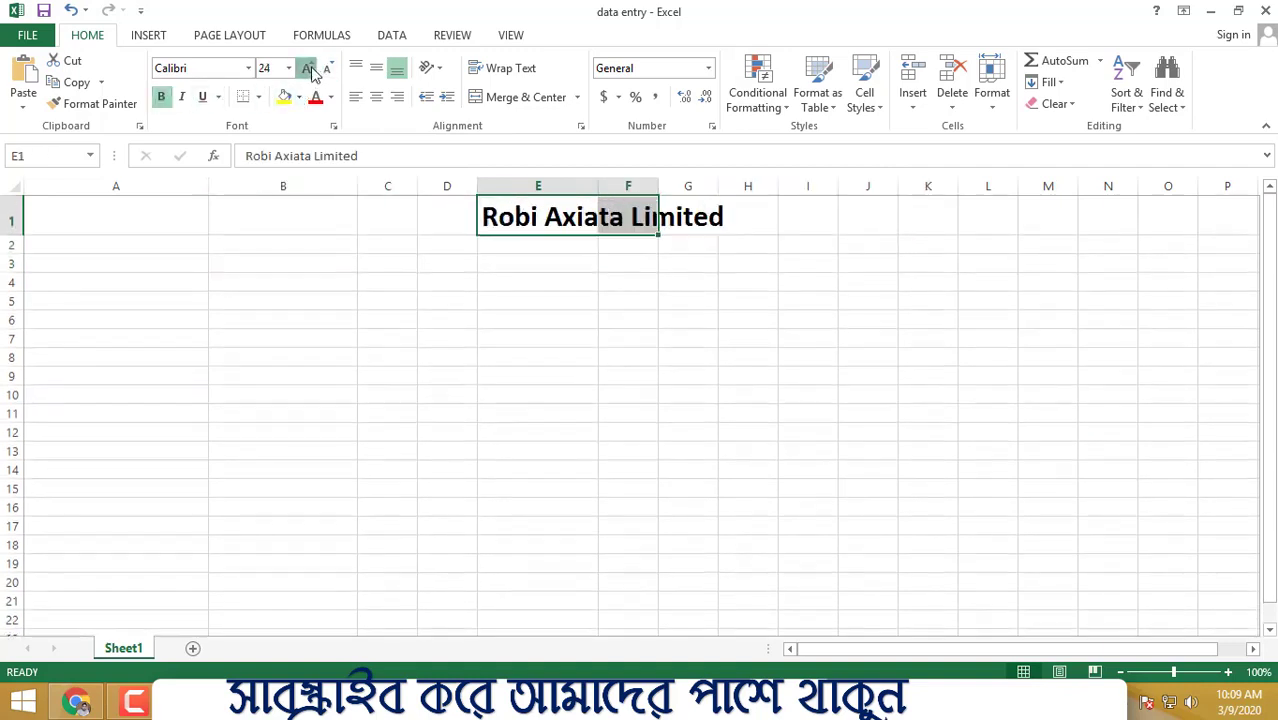
{"action": "left_click", "coordinate": [312, 70]}
{"action": "left_click", "coordinate": [462, 324]}
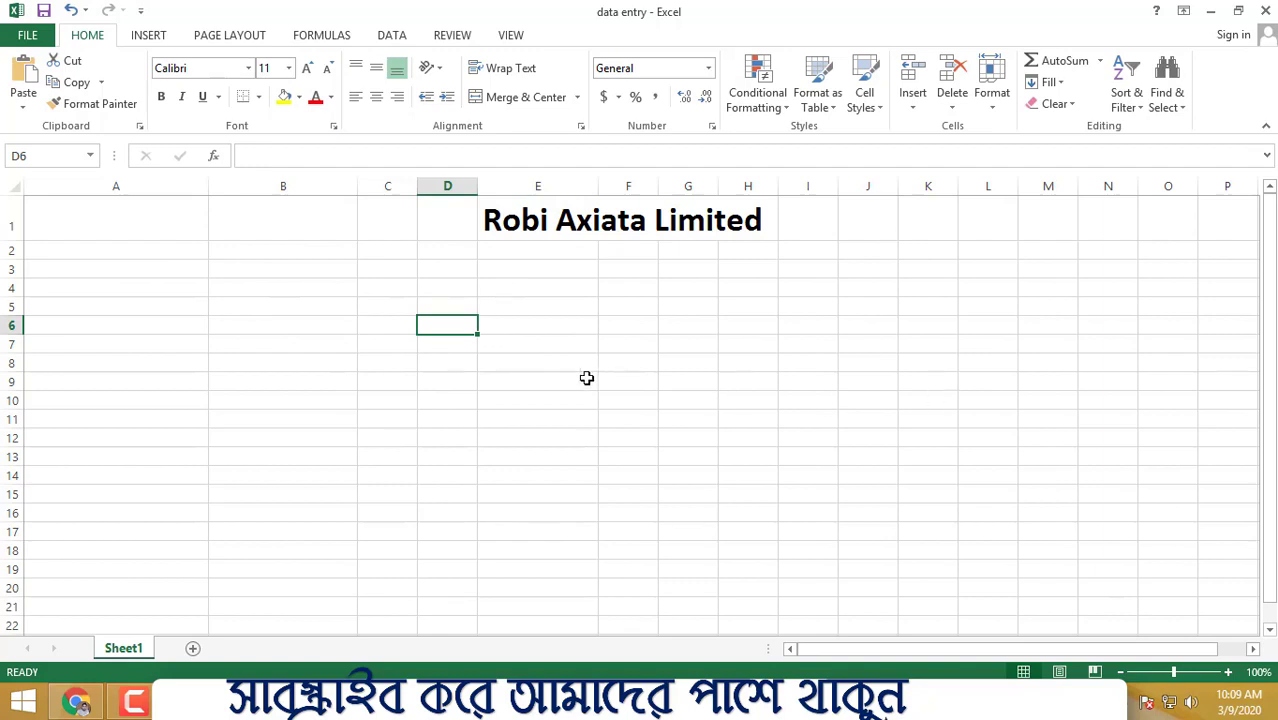
- Enter the headers 'Castomer Name' in A2 and 'Mobile No' in B2
{"action": "left_click", "coordinate": [143, 251]}
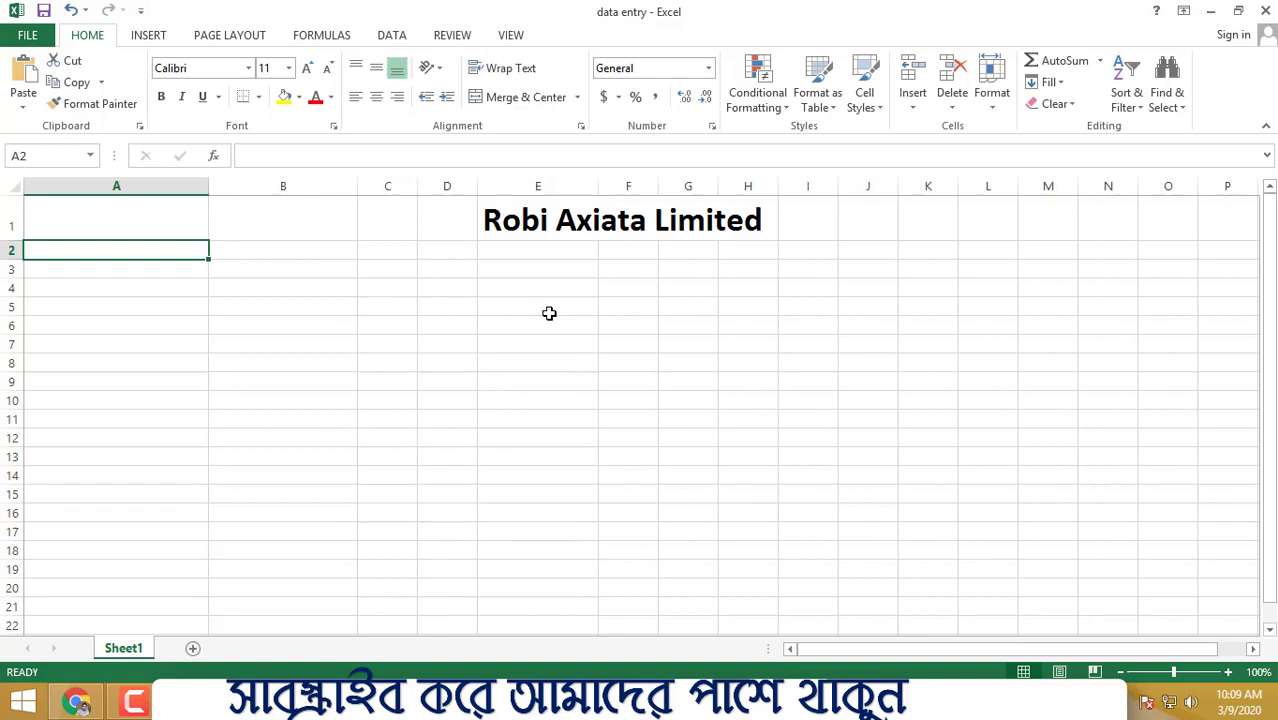
{"action": "type", "text": "C"}
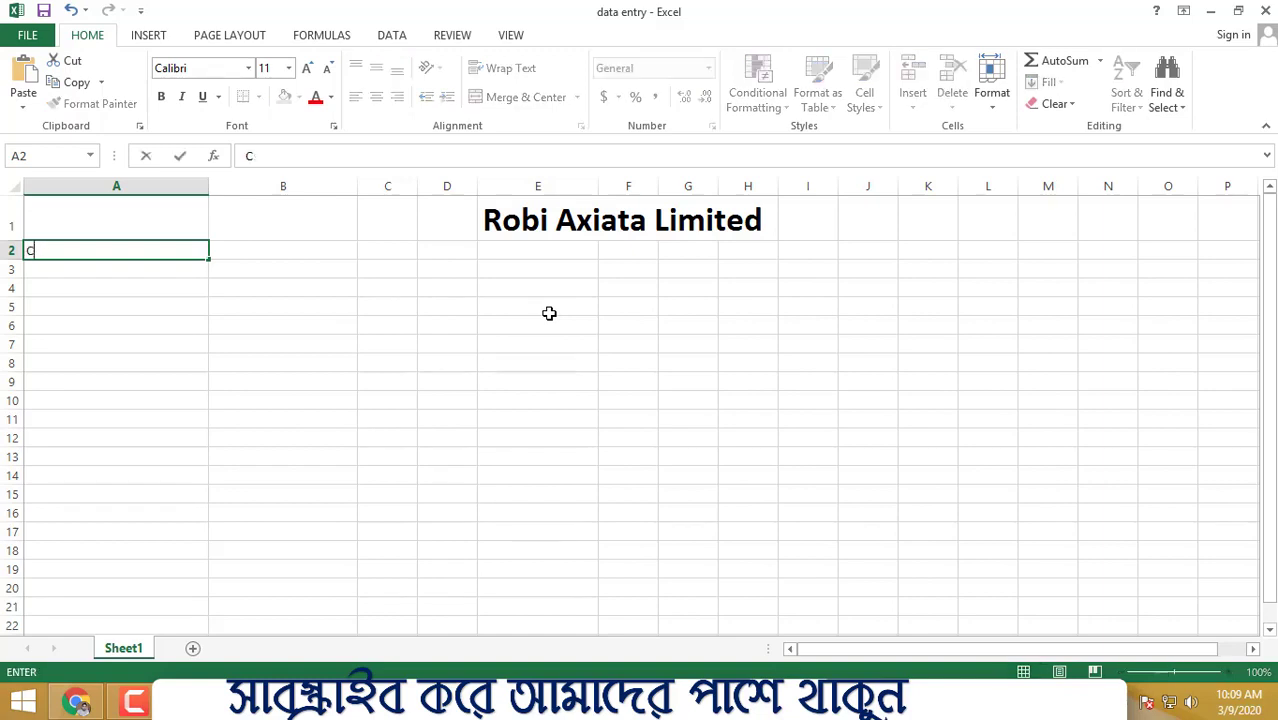
{"action": "type", "text": "sastomer Name"}
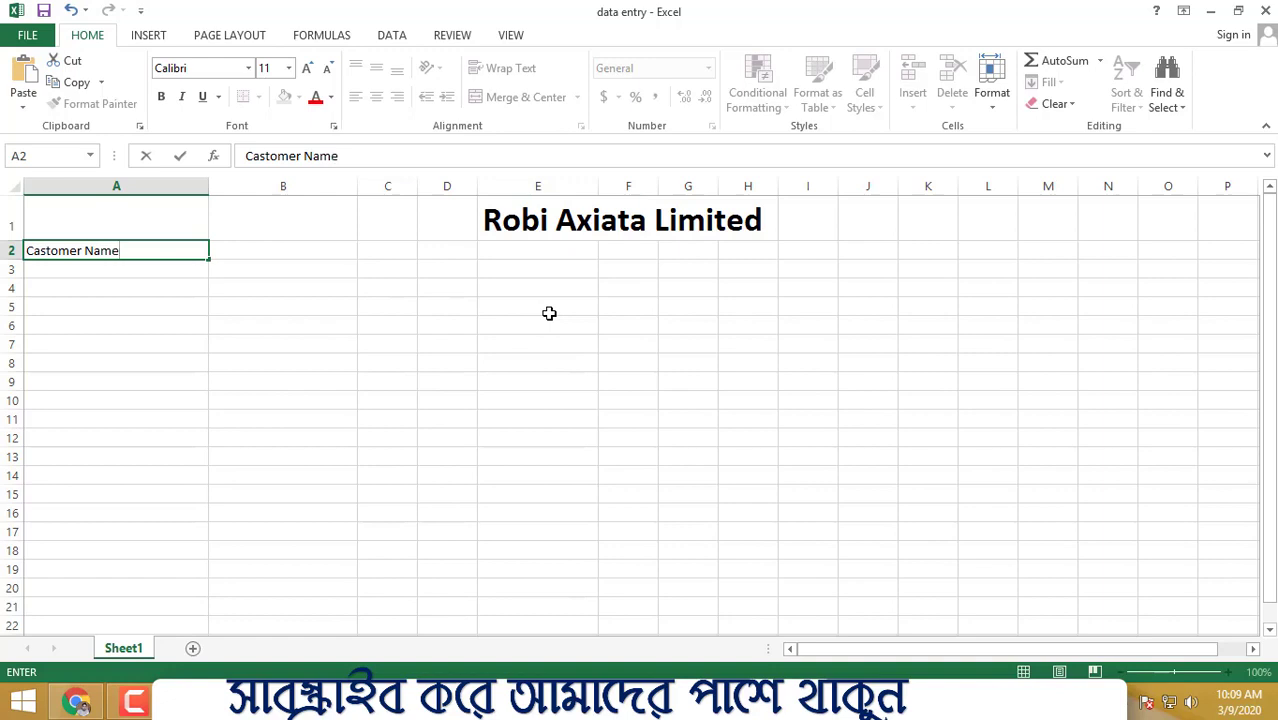
{"action": "left_click", "coordinate": [556, 302]}
{"action": "left_click", "coordinate": [285, 248]}
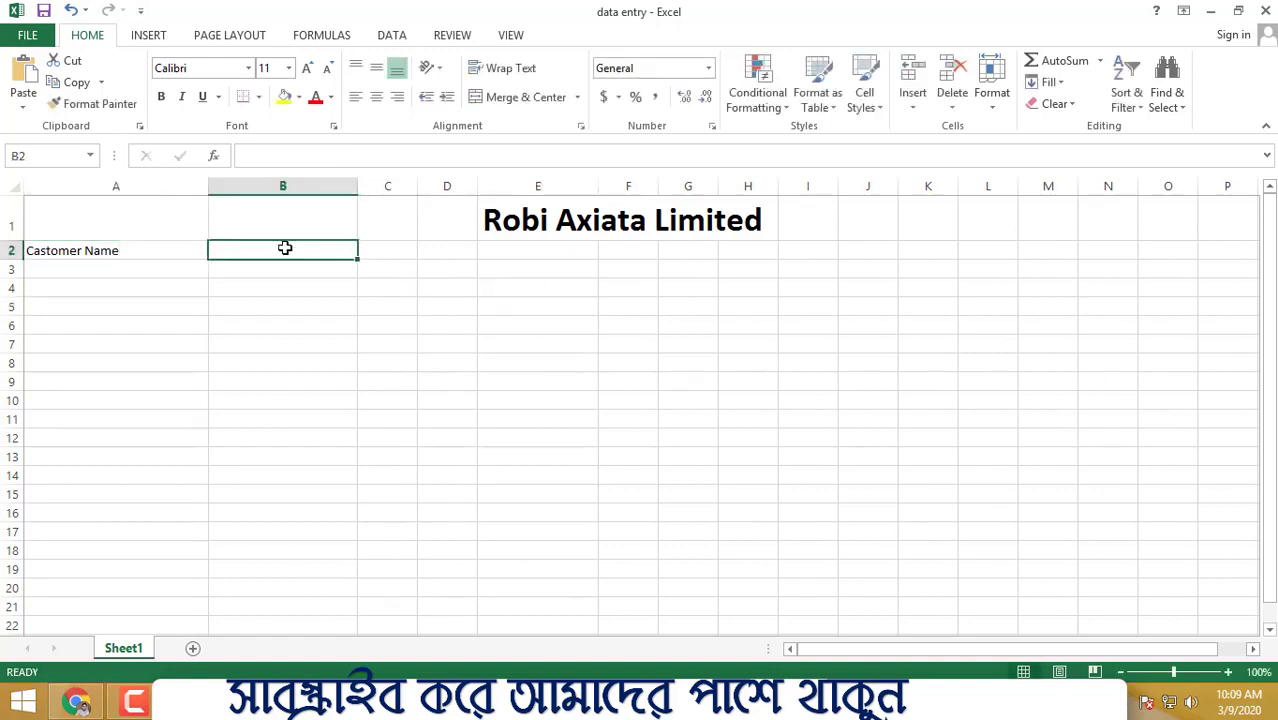
{"action": "type", "text": "Mob"}
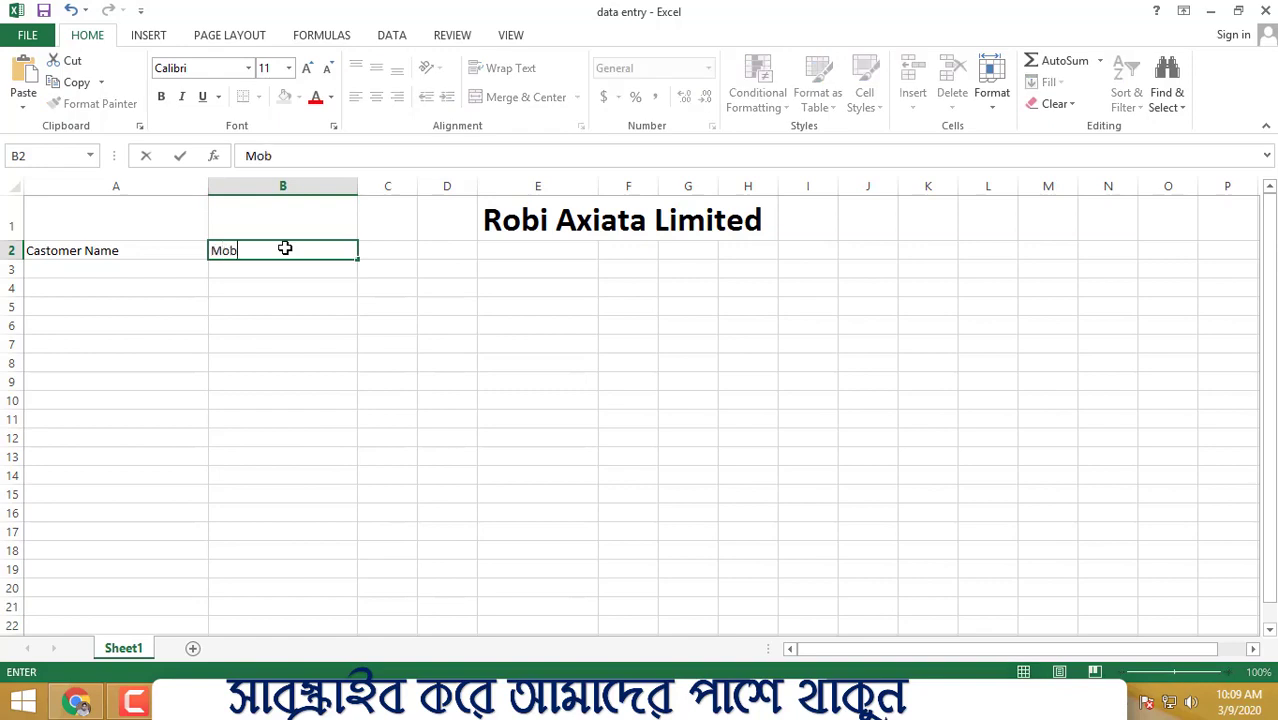
{"action": "type", "text": "ile No"}
{"action": "left_click", "coordinate": [628, 400]}
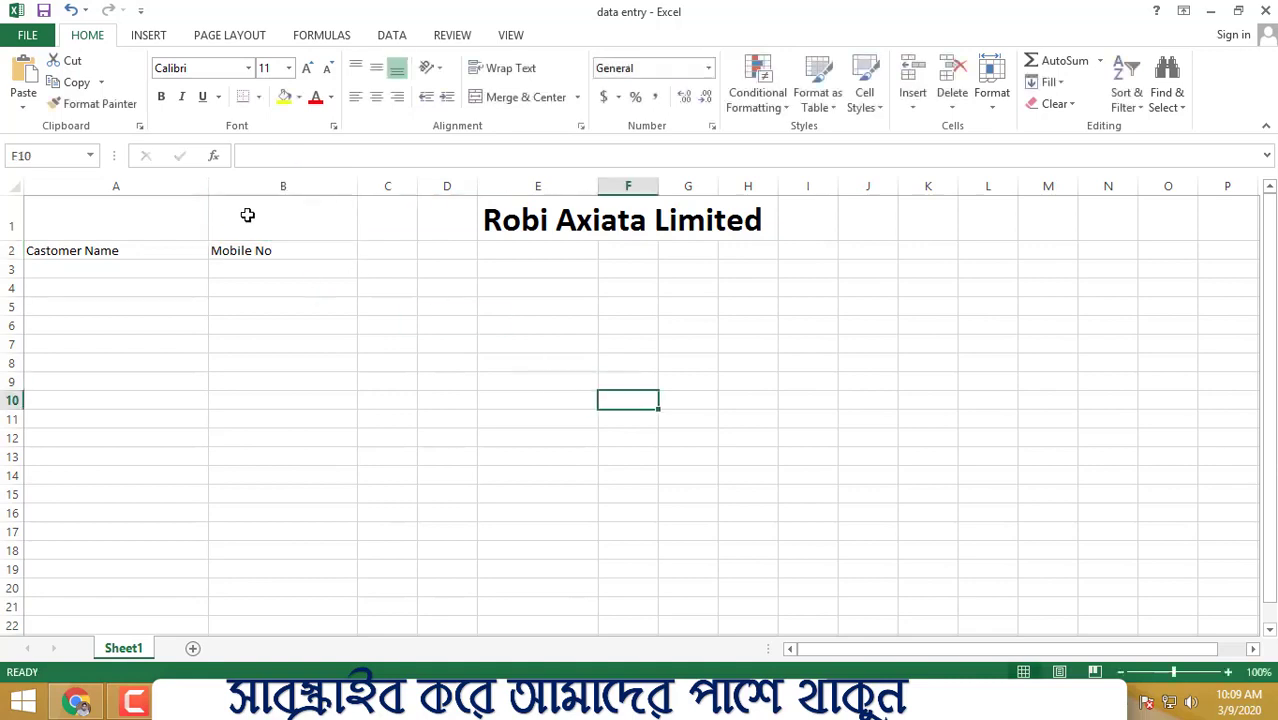
- Widen column C and enter the header 'Location' in C2
{"action": "left_click", "coordinate": [80, 251]}
{"action": "left_click", "coordinate": [277, 250]}
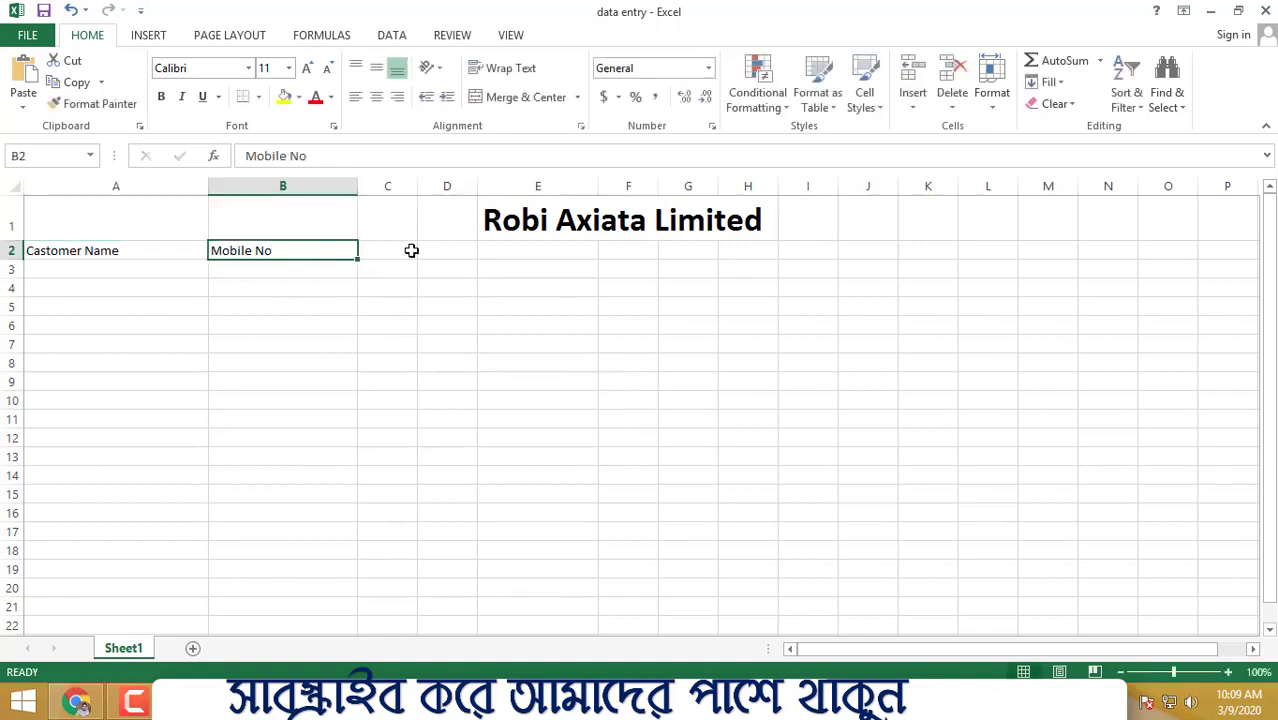
{"action": "left_click", "coordinate": [399, 253]}
{"action": "left_click_drag", "start_coordinate": [418, 185], "coordinate": [452, 237]}
{"action": "left_click", "coordinate": [399, 248]}
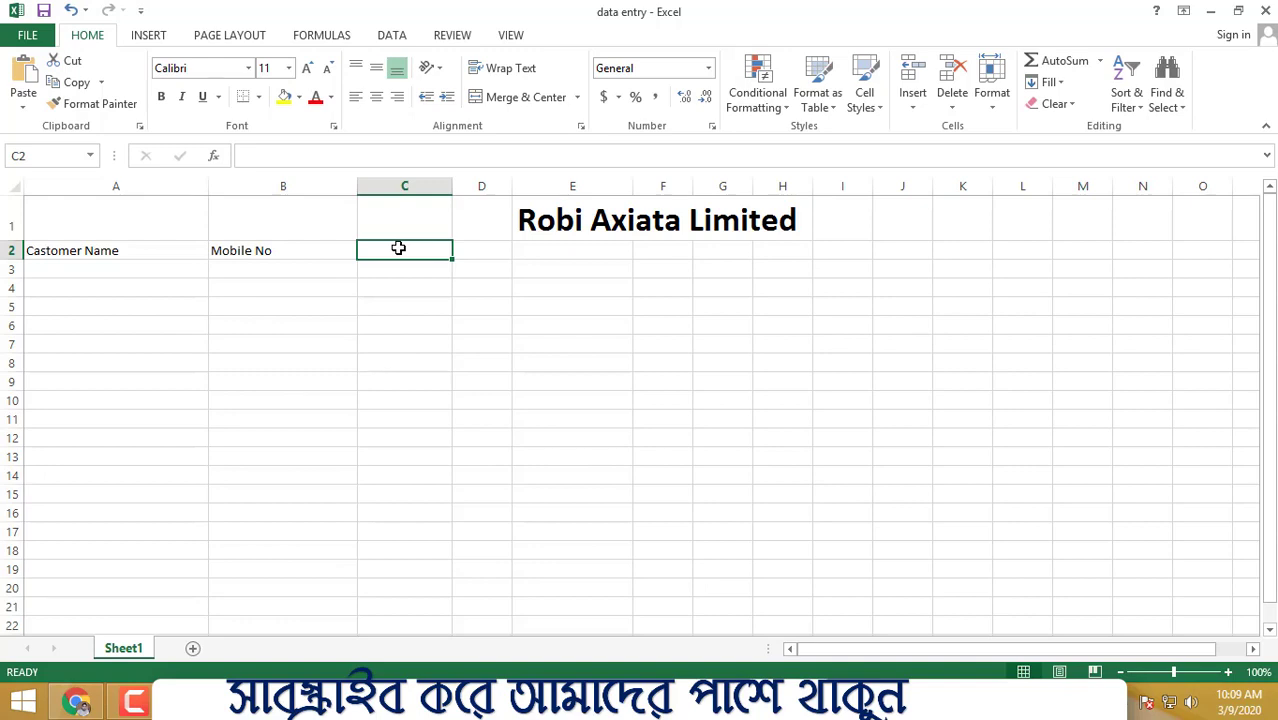
{"action": "type", "text": "Locat"}
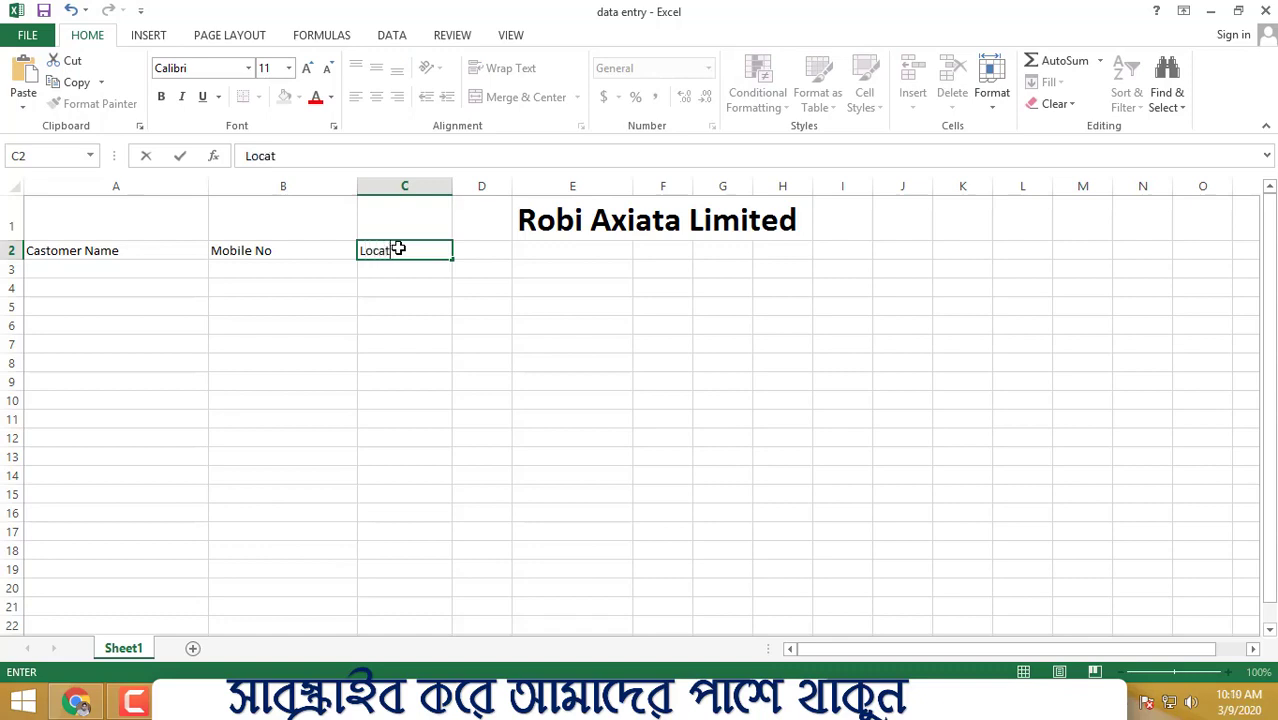
{"action": "type", "text": "ion"}
{"action": "left_click", "coordinate": [500, 290]}
- Enter 'IDCARD NUMBER' in D2, correcting the Id typo, and widen column D
{"action": "left_click", "coordinate": [385, 251]}
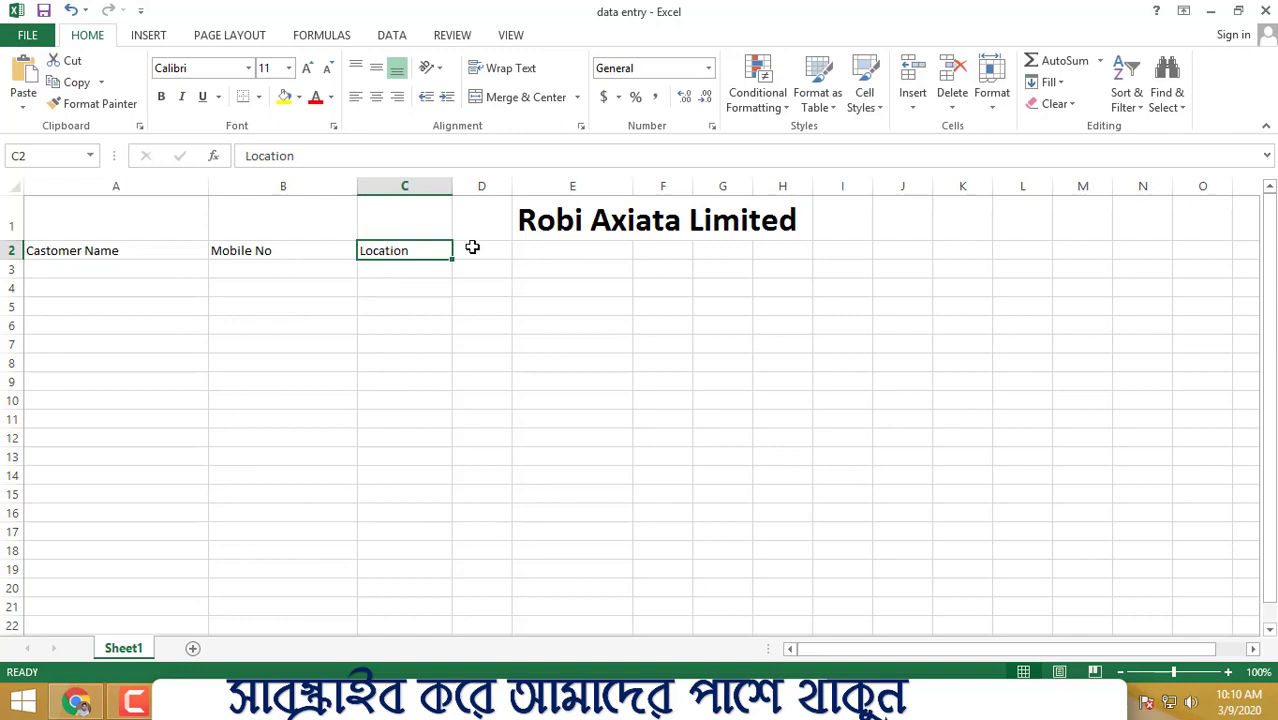
{"action": "left_click", "coordinate": [472, 247]}
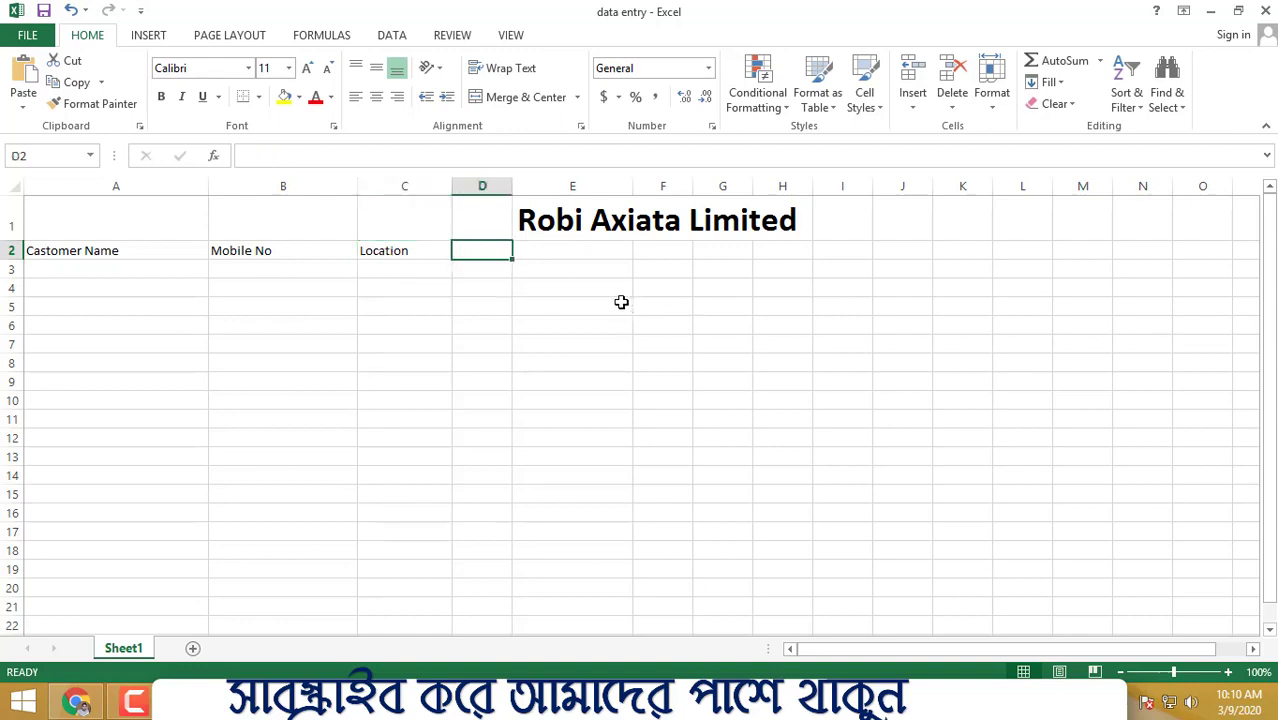
{"action": "type", "text": "Id"}
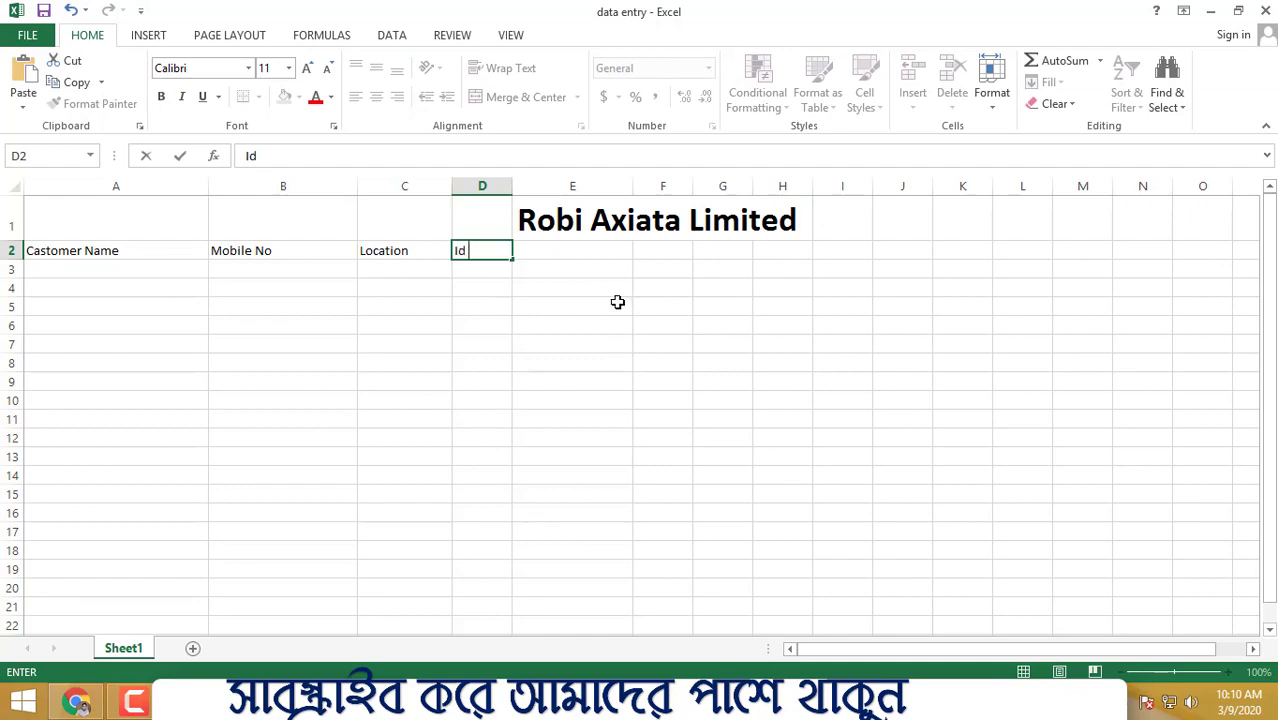
{"action": "type", "text": " CARD NUMBER"}
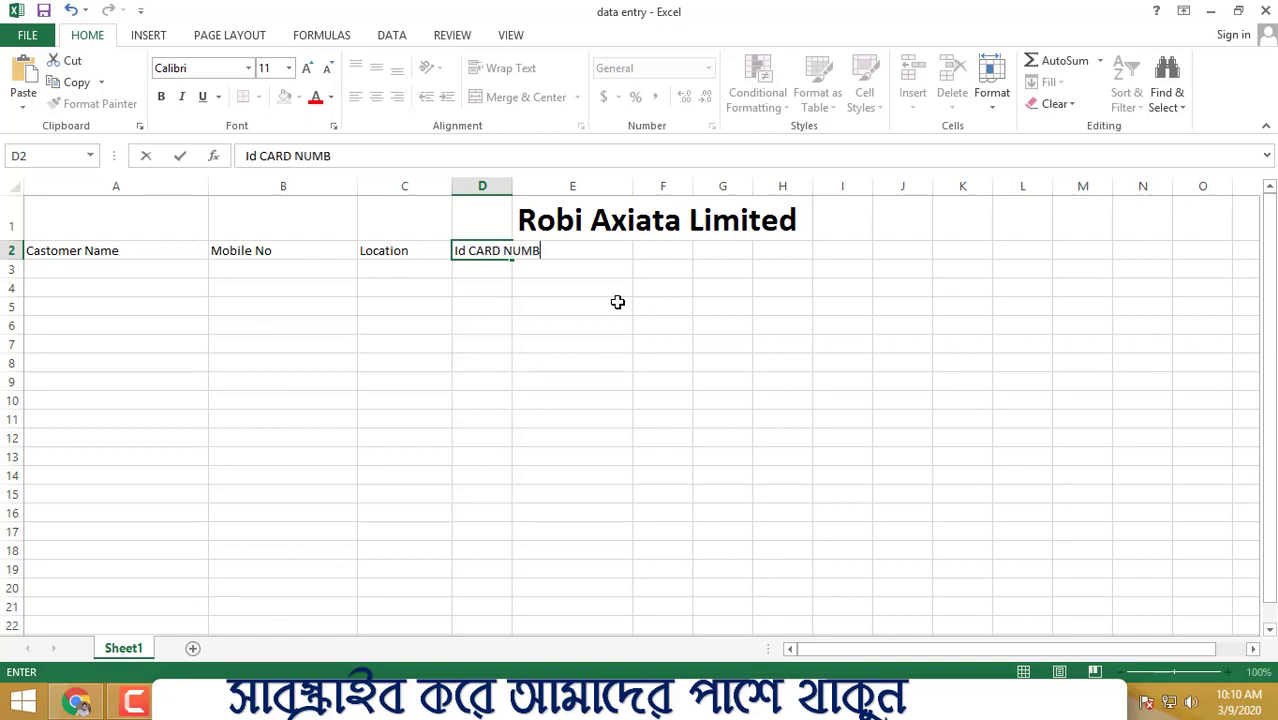
{"action": "double_click", "coordinate": [449, 251]}
{"action": "type", "text": "ID"}
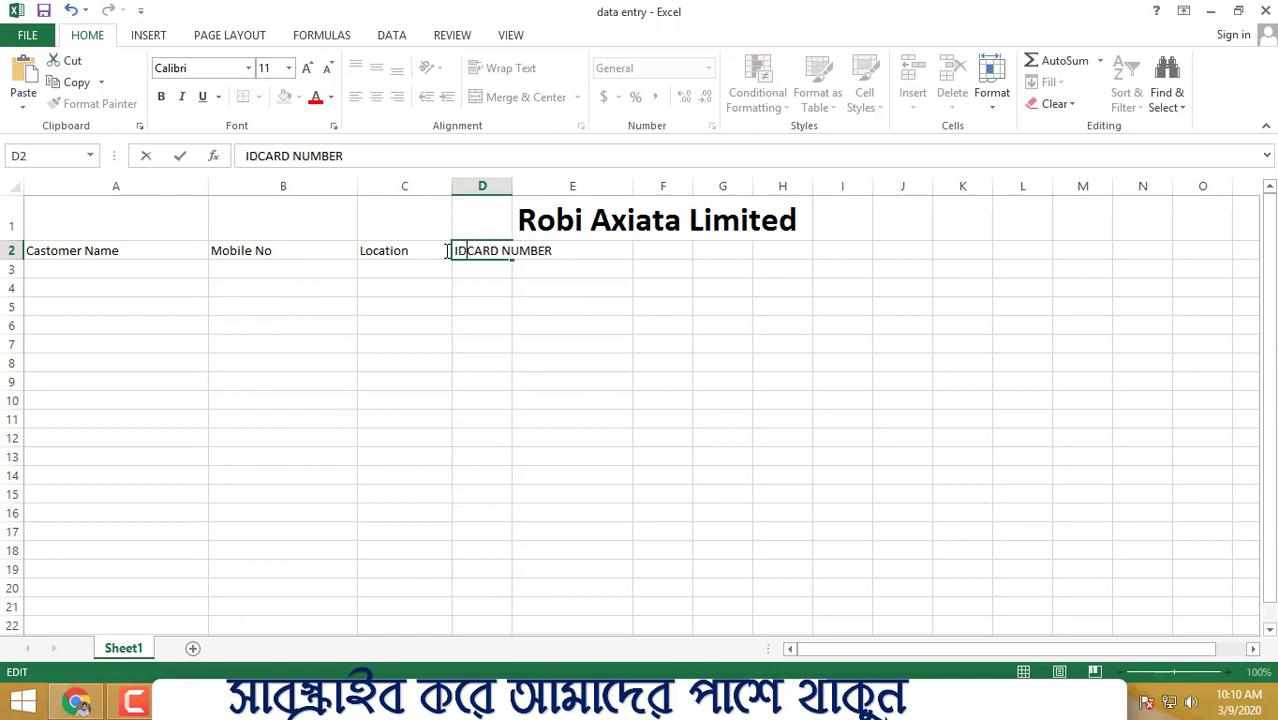
{"action": "left_click", "coordinate": [590, 290]}
{"action": "left_click_drag", "start_coordinate": [516, 185], "coordinate": [562, 185]}
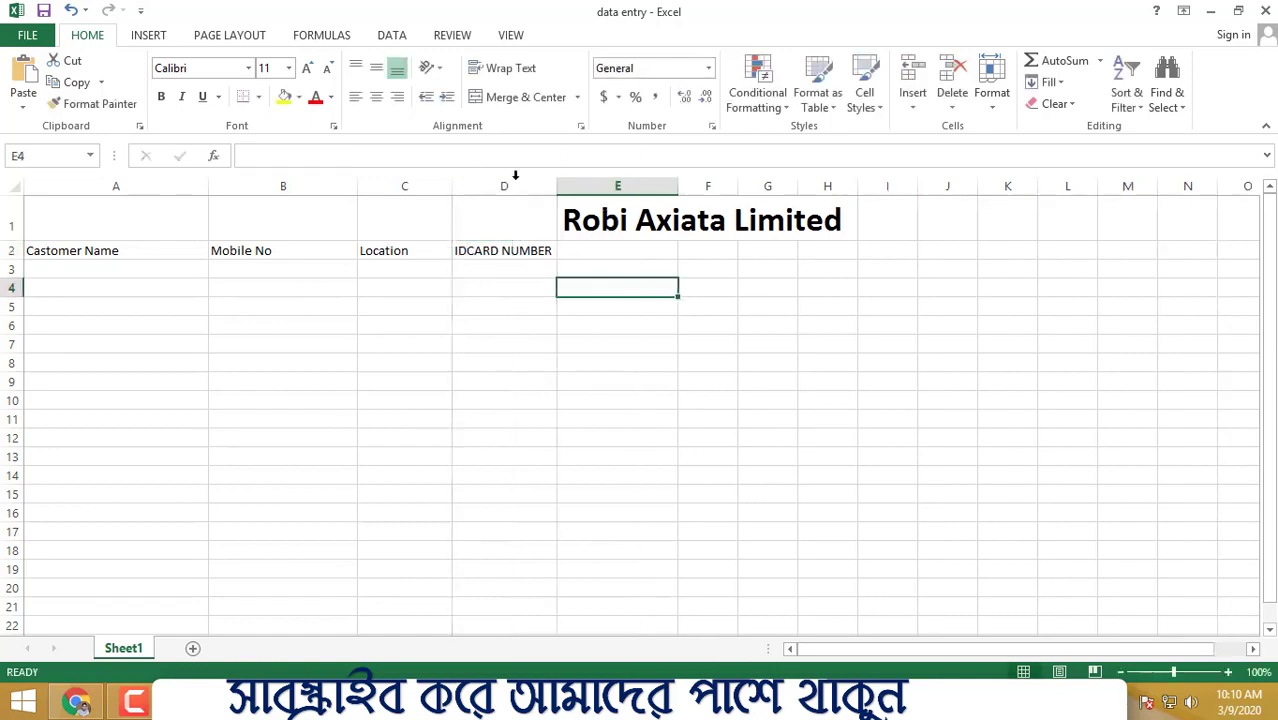
{"action": "left_click", "coordinate": [797, 305]}
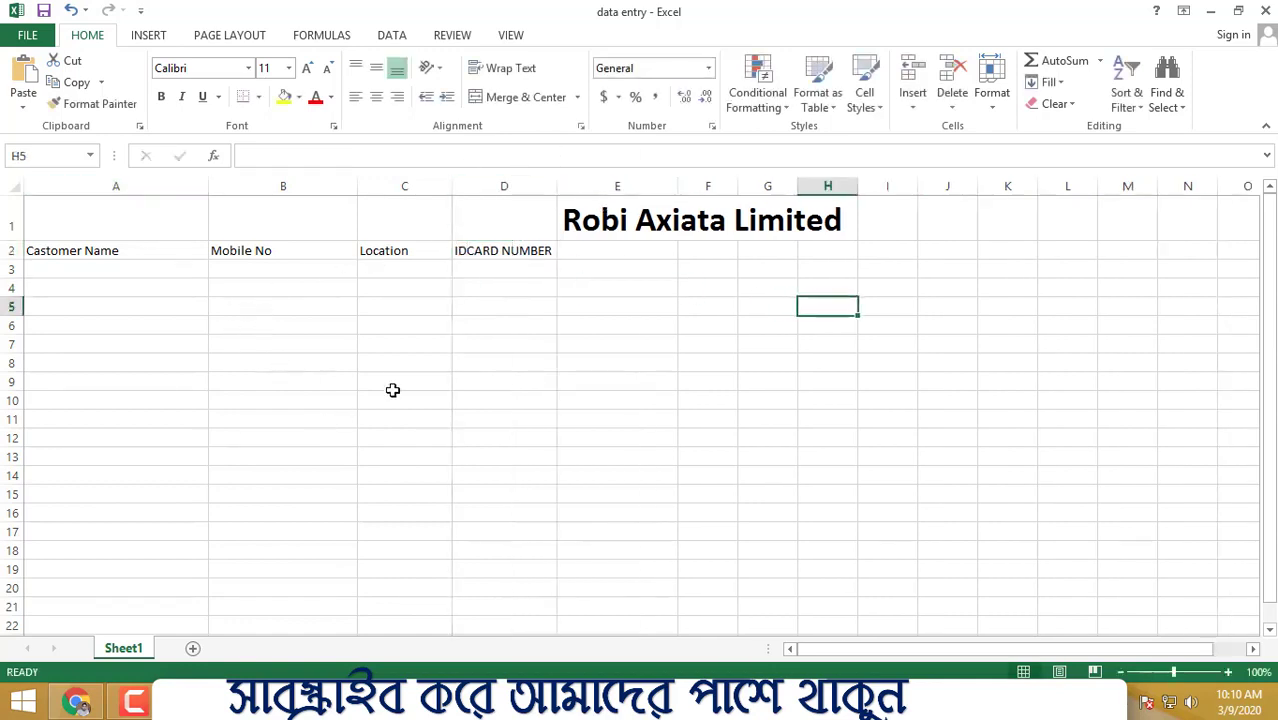
- Enter 'Faters Name' in E2, deleting the stray /? characters
{"action": "left_click_drag", "start_coordinate": [551, 251], "coordinate": [898, 256]}
{"action": "left_click", "coordinate": [898, 256]}
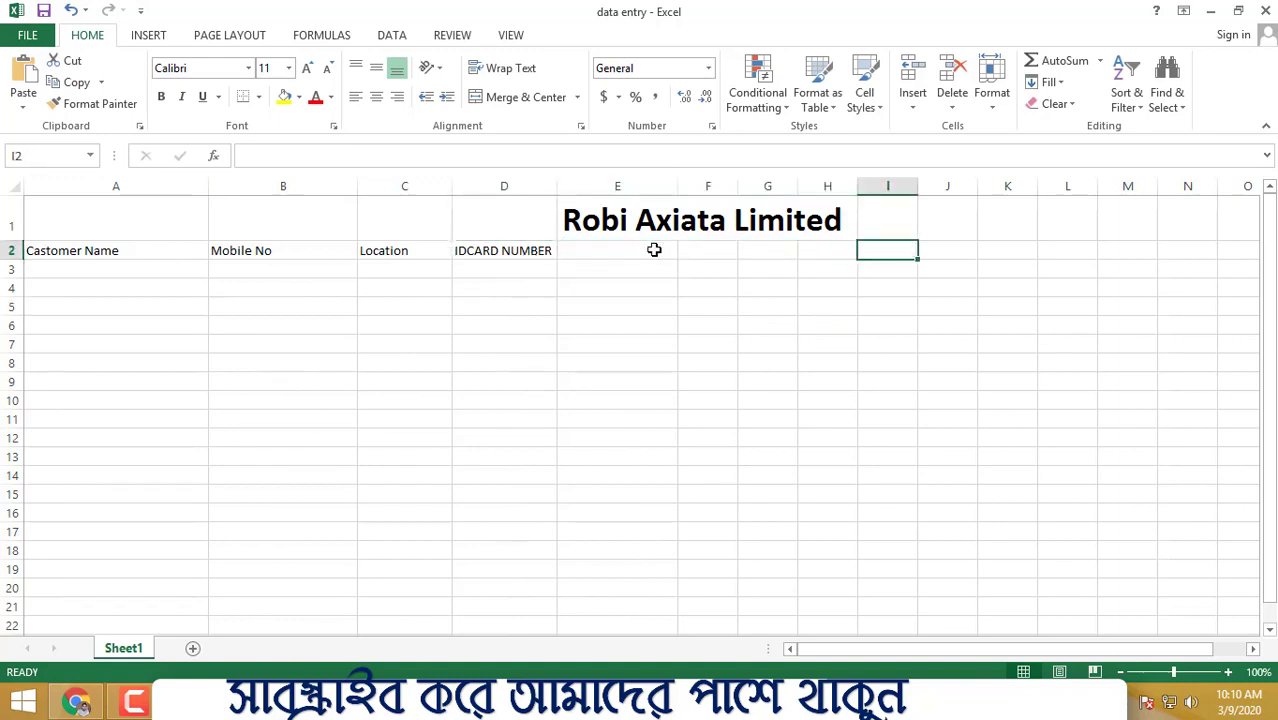
{"action": "left_click", "coordinate": [640, 255]}
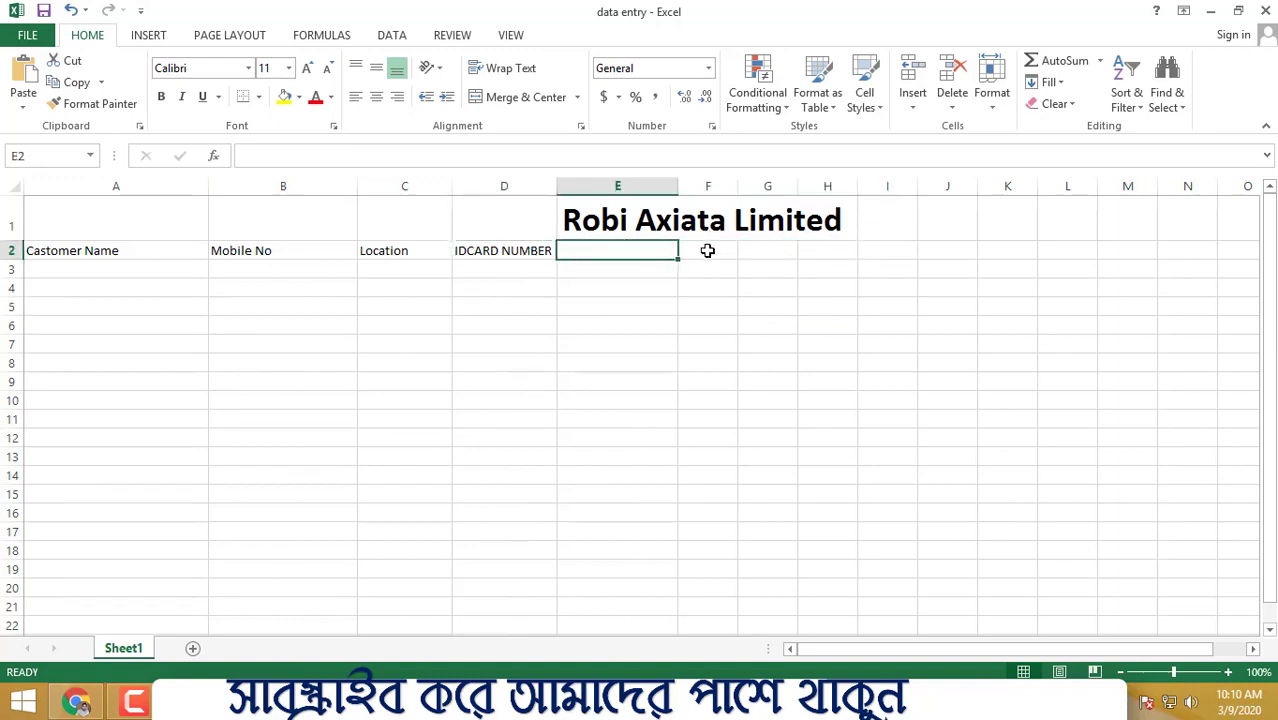
{"action": "type", "text": "F"}
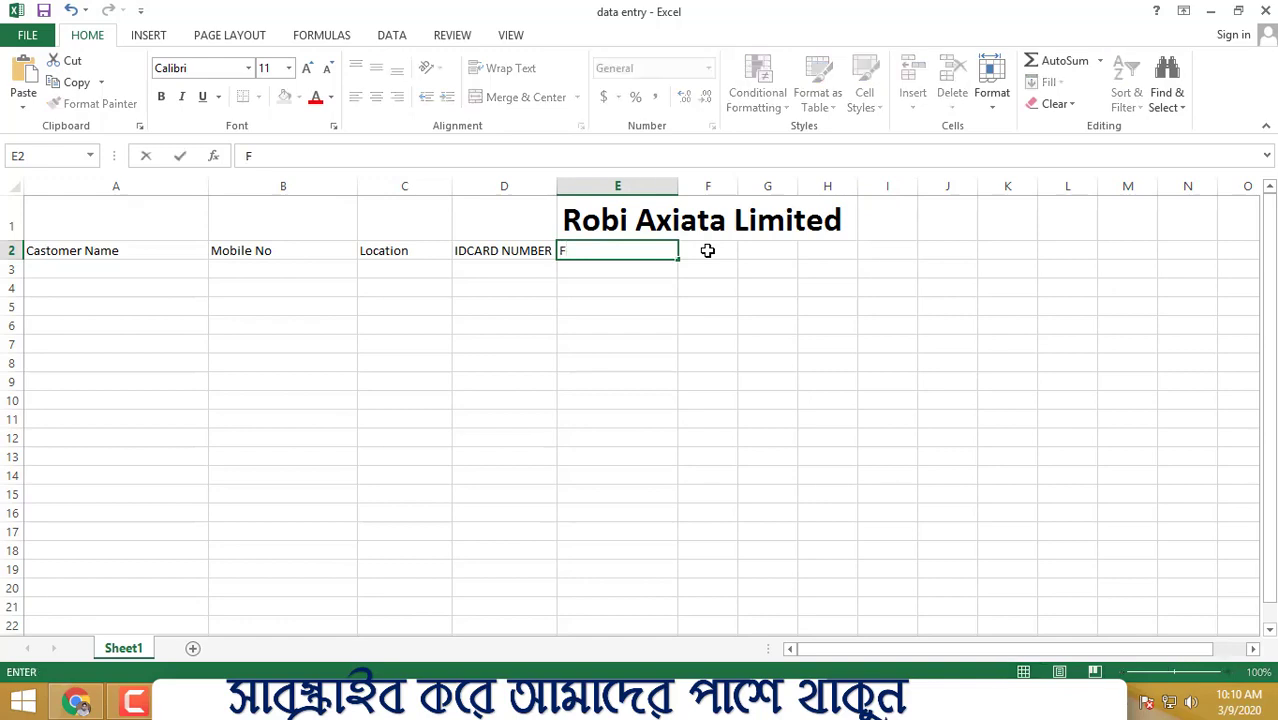
{"action": "type", "text": "aters /?Name"}
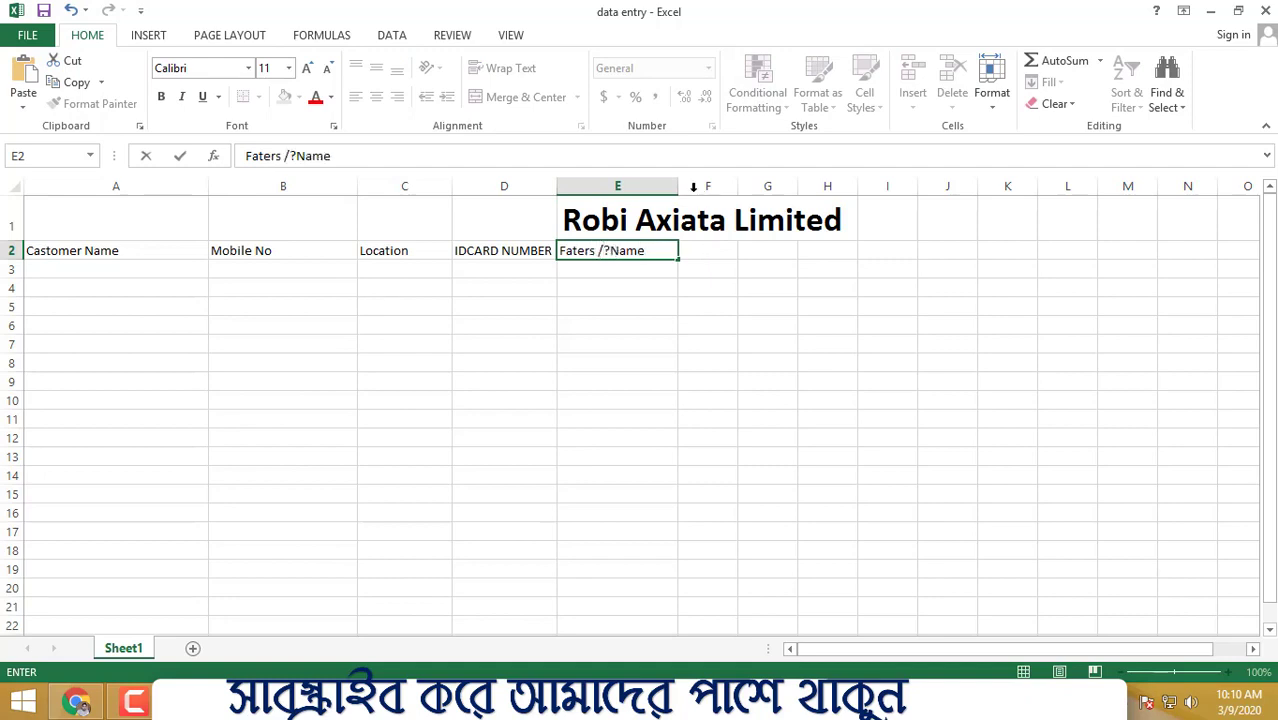
{"action": "left_click", "coordinate": [613, 250]}
{"action": "key", "text": "BackSpace"}
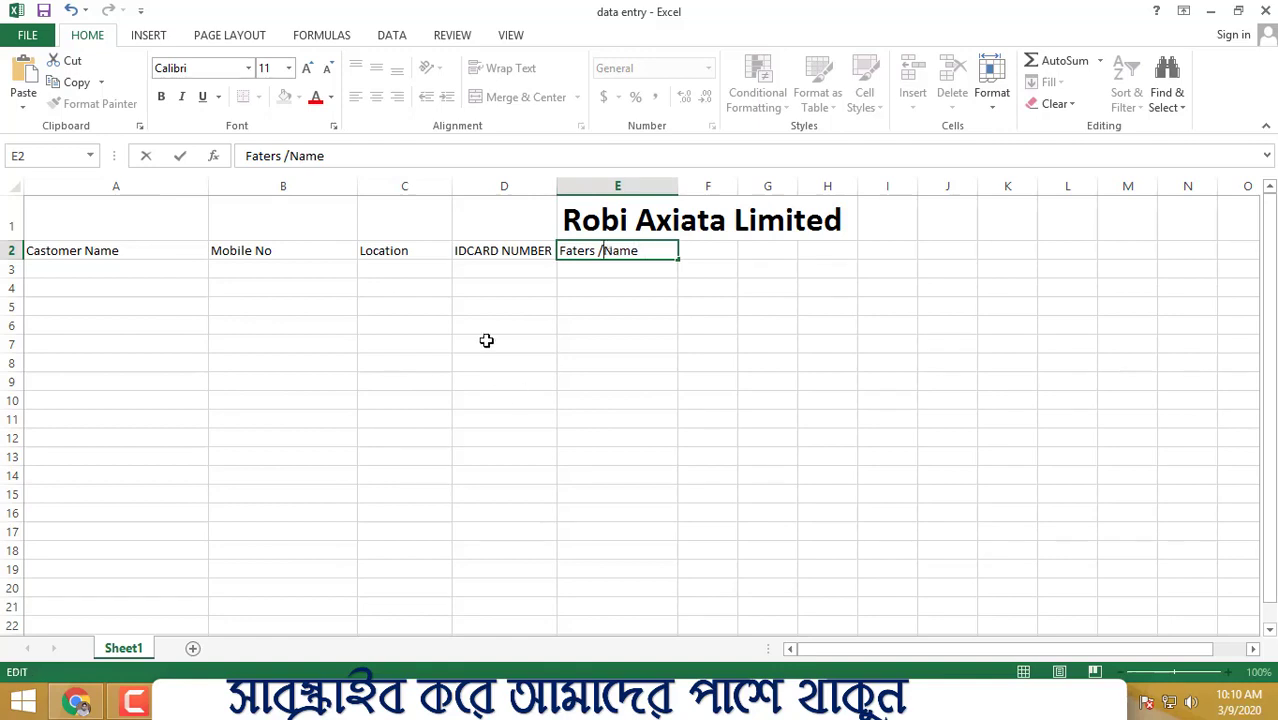
{"action": "key", "text": "BackSpace"}
{"action": "key", "text": "BackSpace"}
{"action": "left_click", "coordinate": [726, 376]}
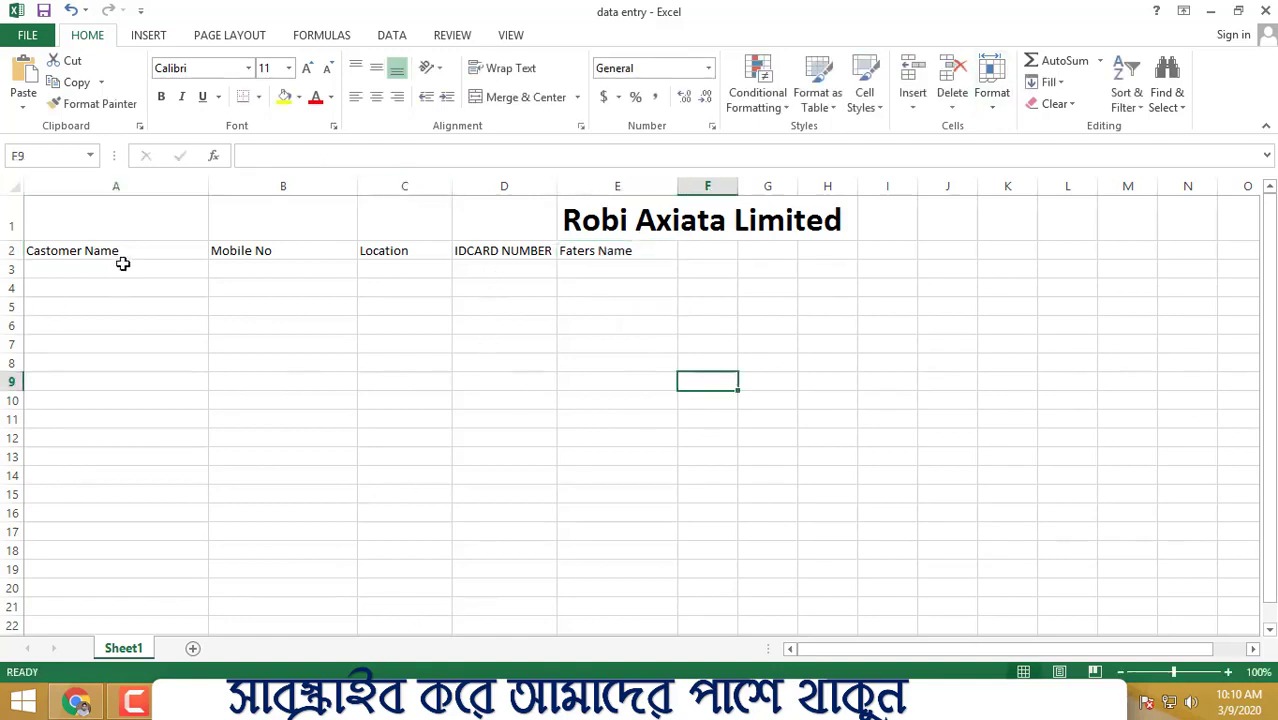
{"action": "left_click_drag", "start_coordinate": [121, 266], "coordinate": [144, 458]}
- Type the three customers' full names into A3, A4 and A5, then select B3
{"action": "left_click", "coordinate": [413, 397]}
{"action": "left_click", "coordinate": [131, 266]}
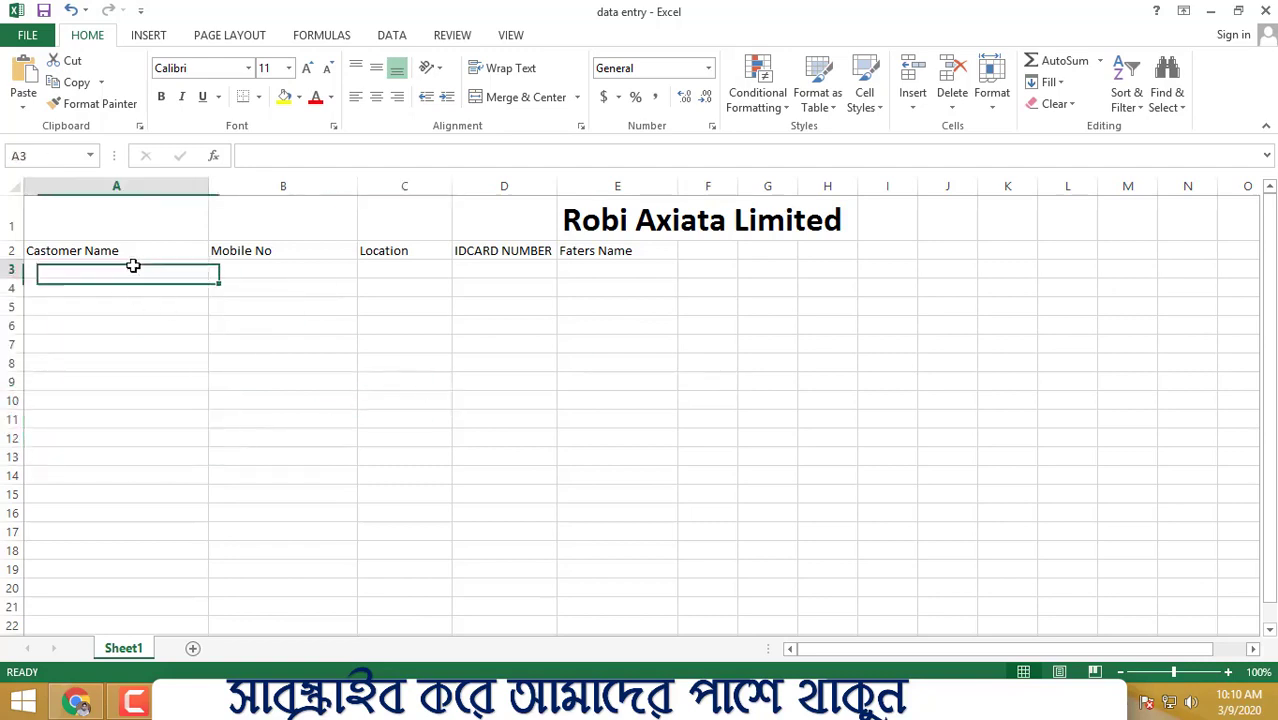
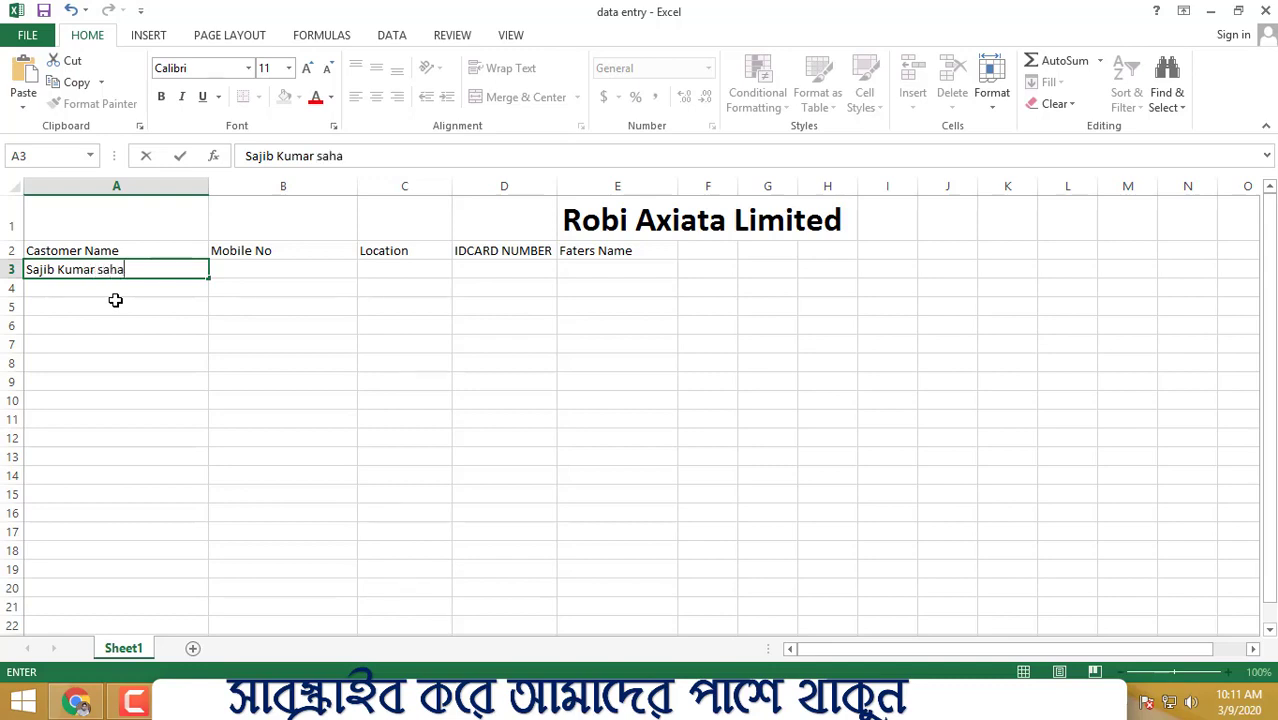
{"action": "left_click", "coordinate": [265, 457]}
{"action": "left_click", "coordinate": [152, 290]}
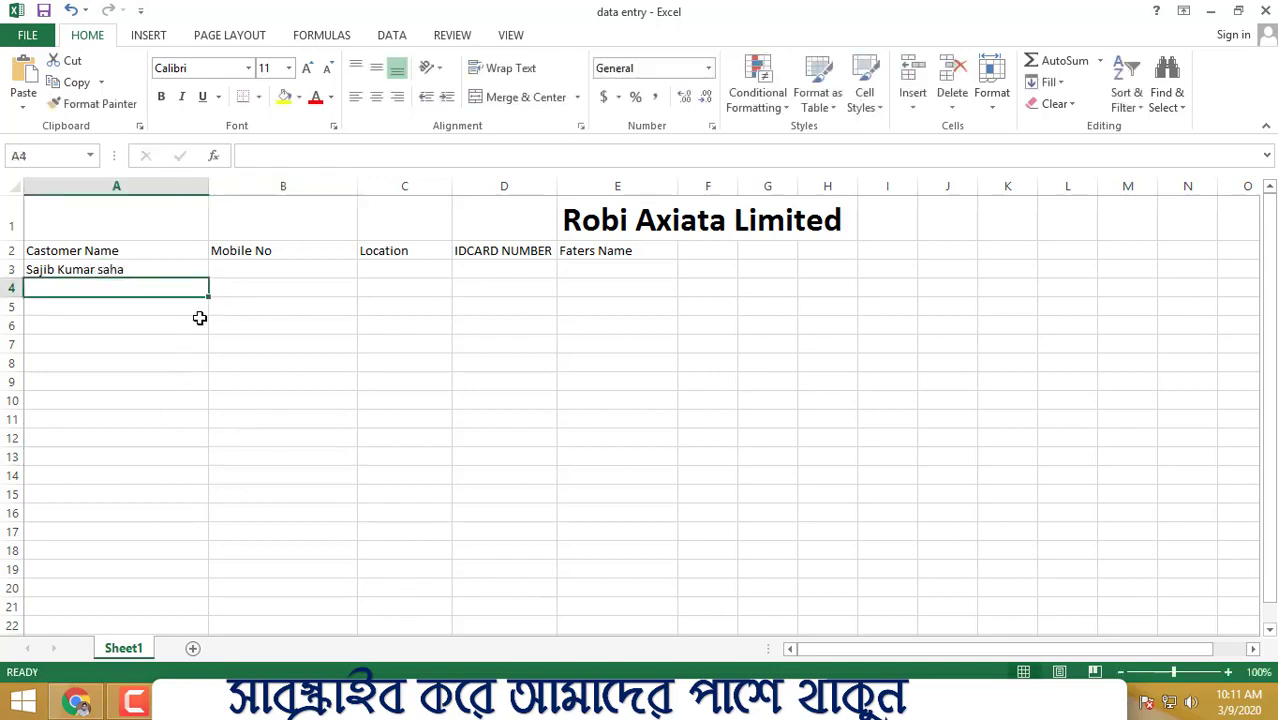
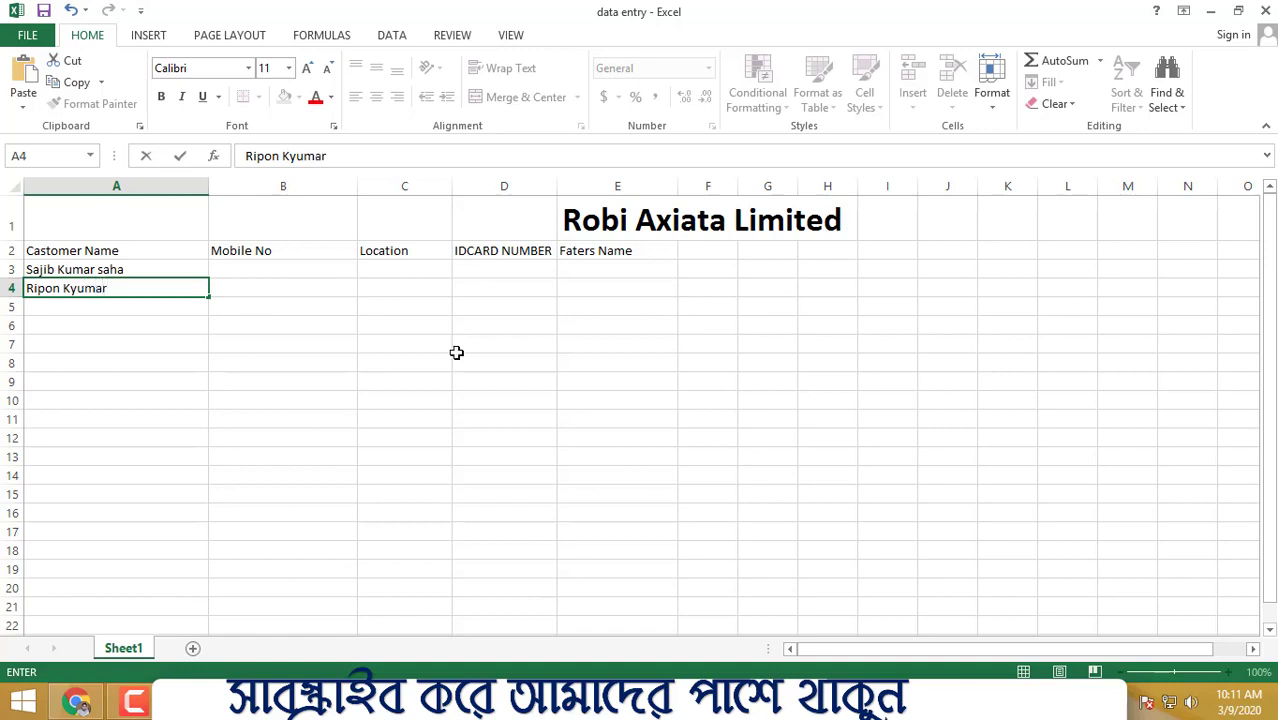
{"action": "left_click", "coordinate": [610, 419]}
{"action": "left_click", "coordinate": [130, 307]}
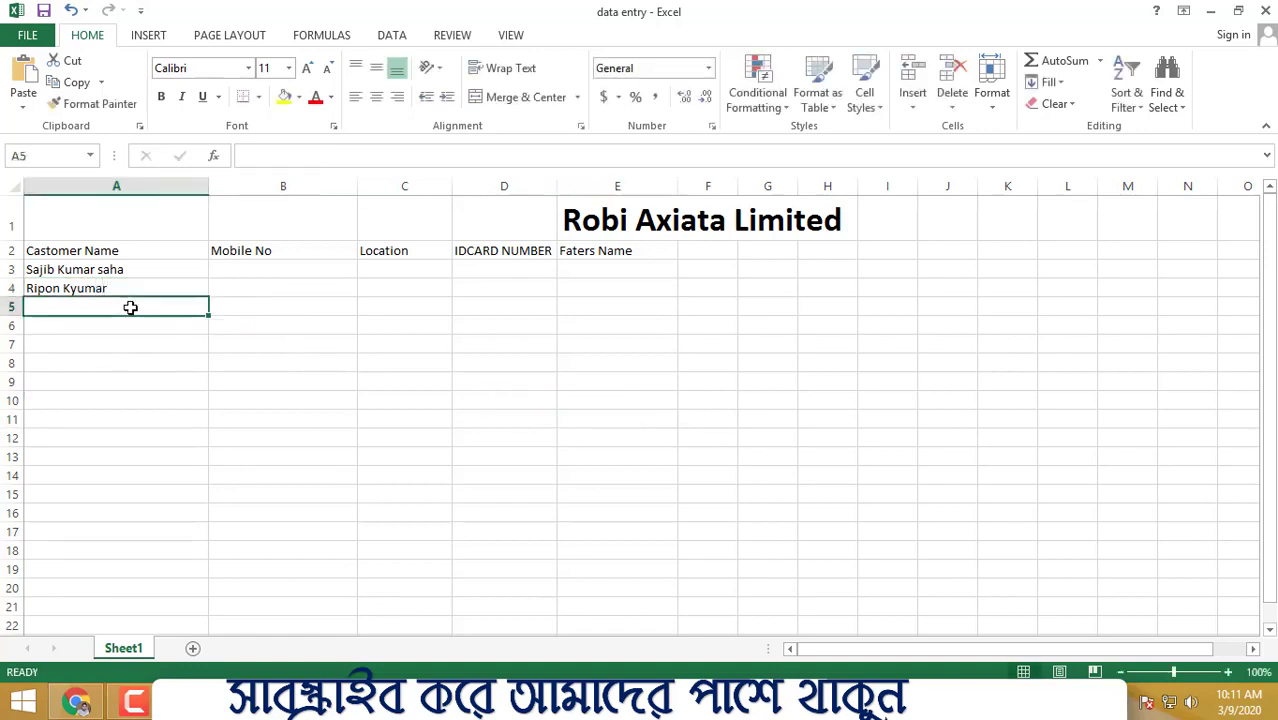
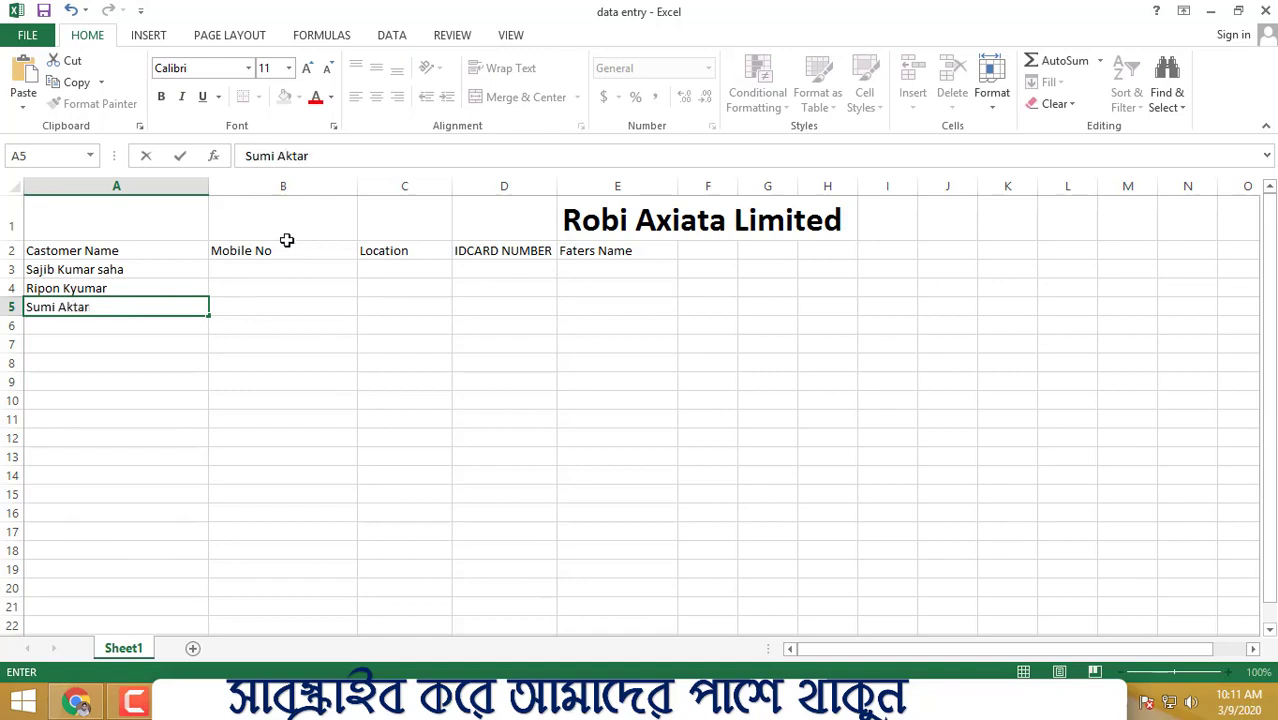
{"action": "left_click", "coordinate": [286, 242]}
{"action": "left_click", "coordinate": [243, 273]}
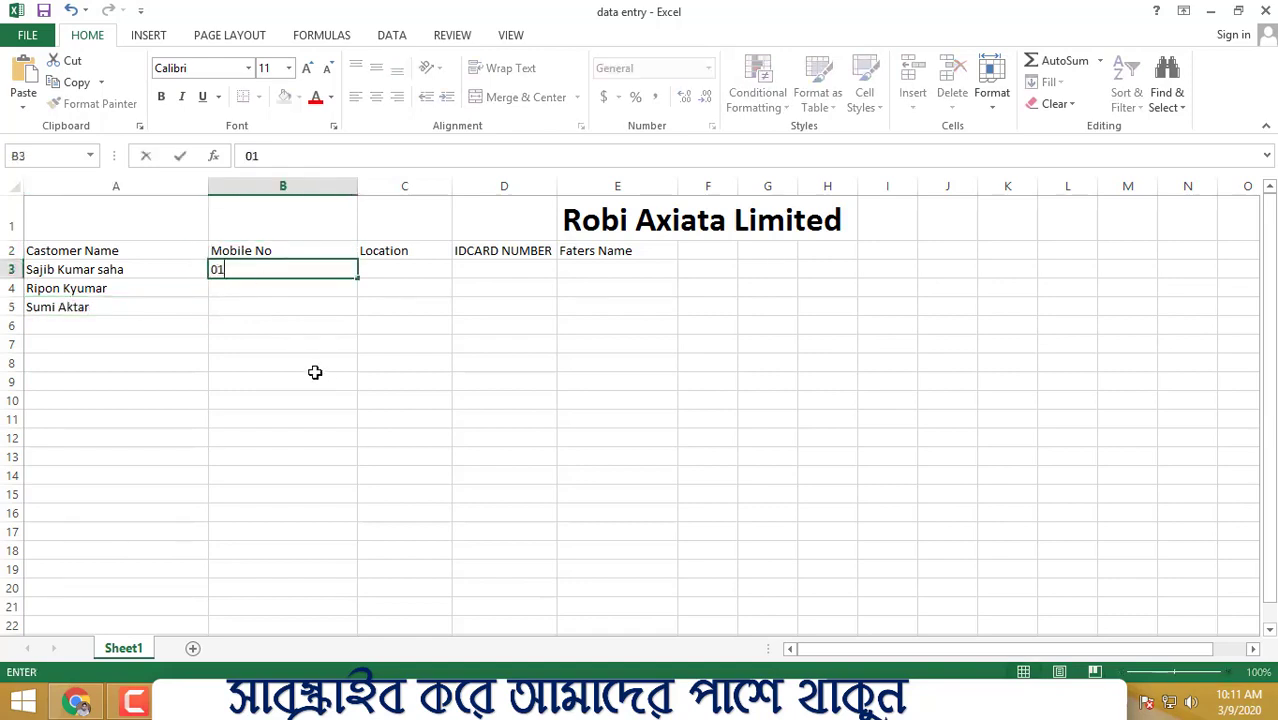
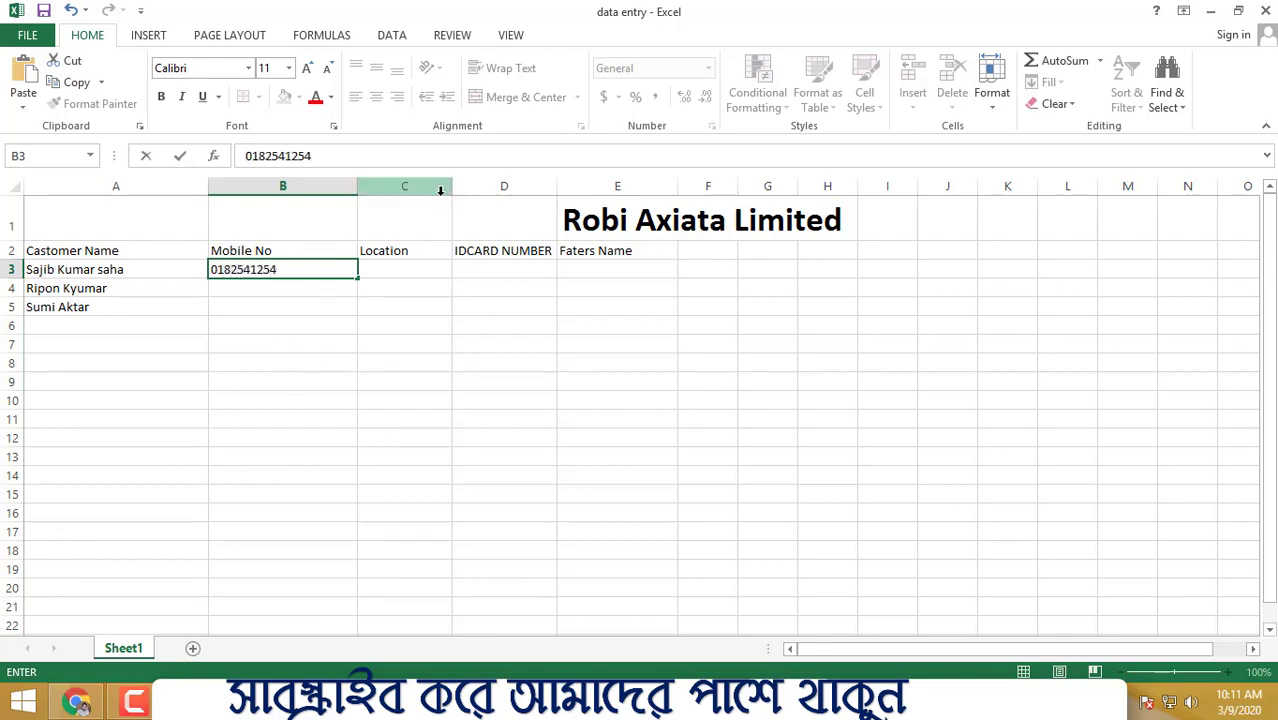
- Enter the first two customers' mobile numbers in B3 and B4
{"action": "left_click", "coordinate": [499, 254]}
{"action": "left_click", "coordinate": [300, 286]}
{"action": "type", "text": "965522"}
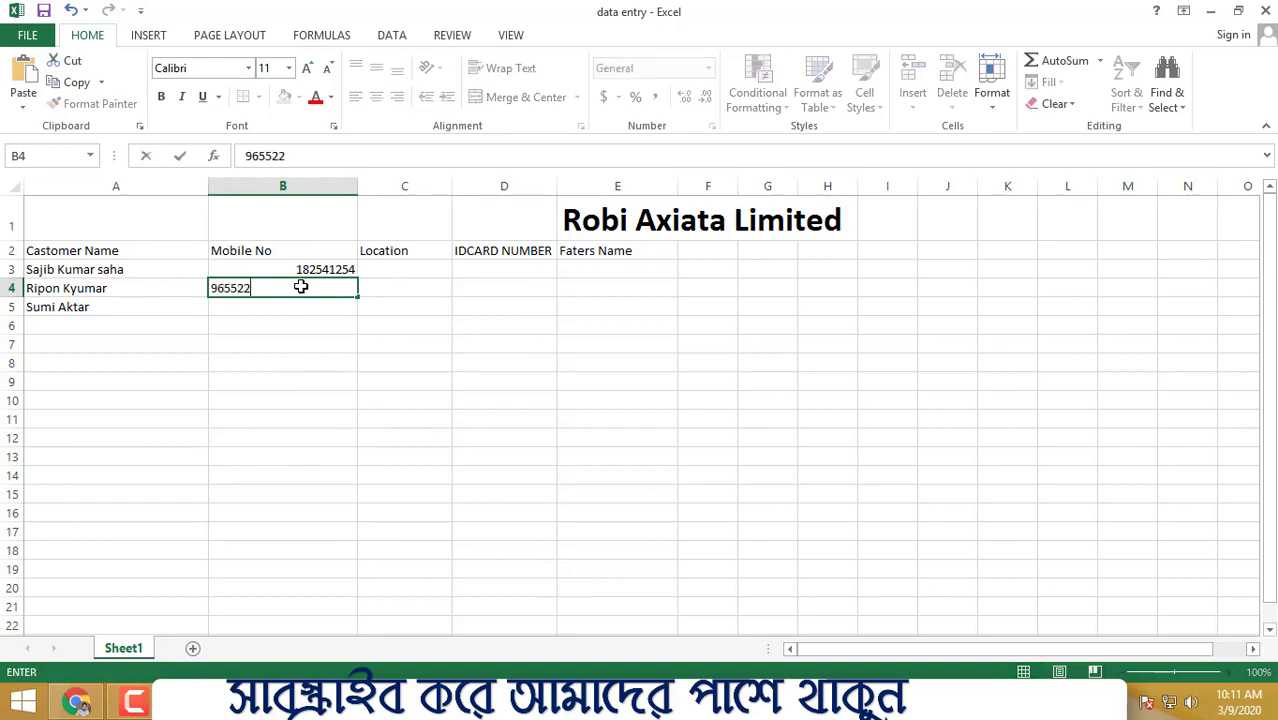
{"action": "left_click", "coordinate": [213, 288]}
{"action": "type", "text": "0"}
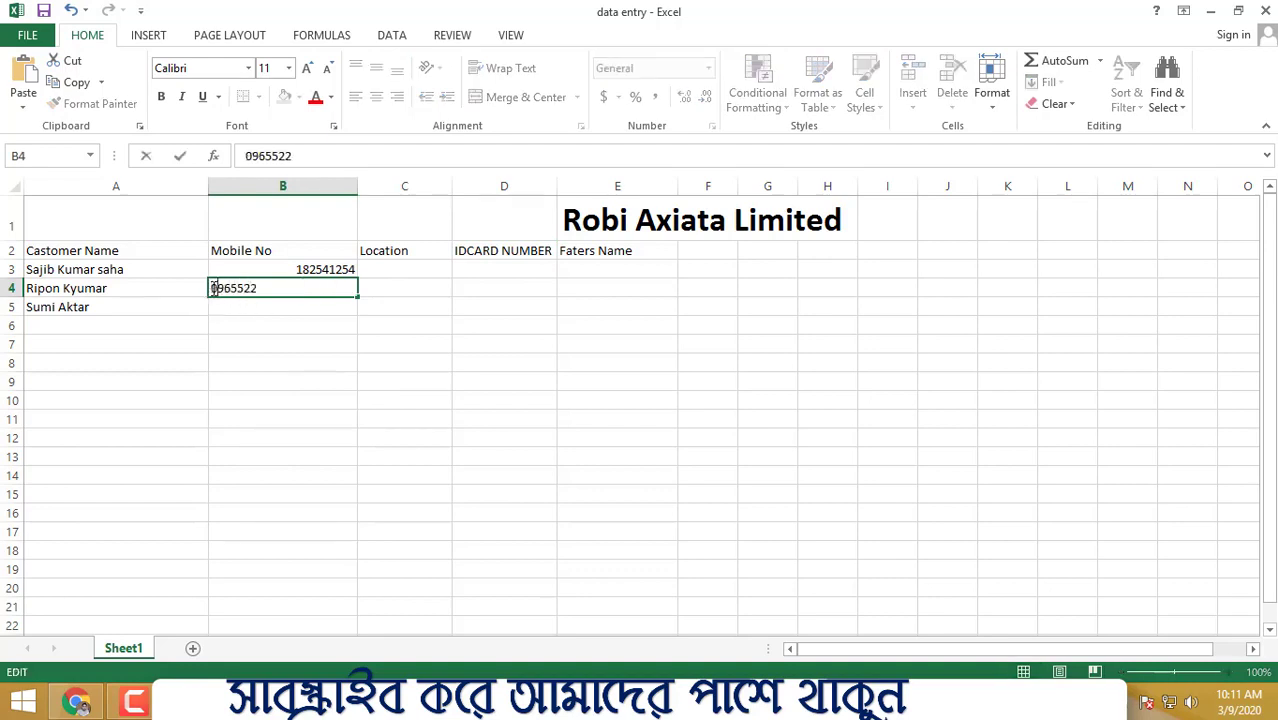
{"action": "type", "text": "18"}
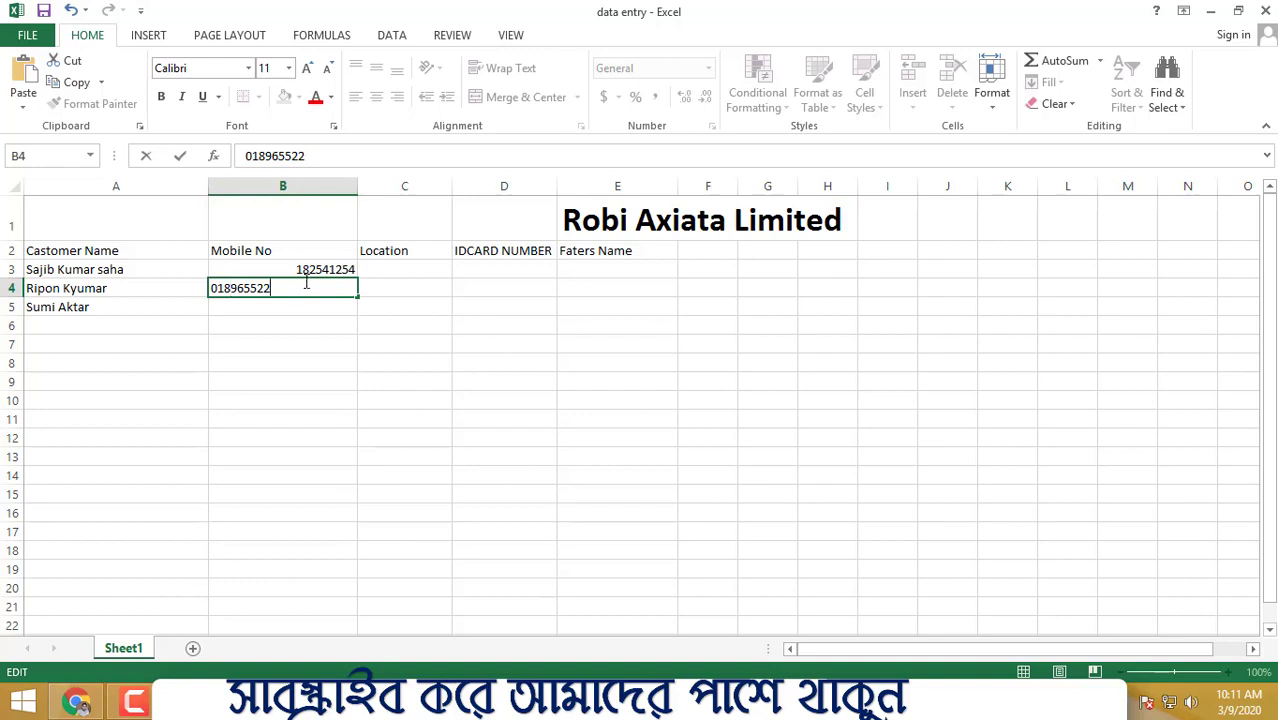
{"action": "type", "text": "11"}
{"action": "left_click", "coordinate": [382, 408]}
- Enter the third customer's mobile number in B5, correct it, and select B3:B5
{"action": "left_click", "coordinate": [289, 305]}
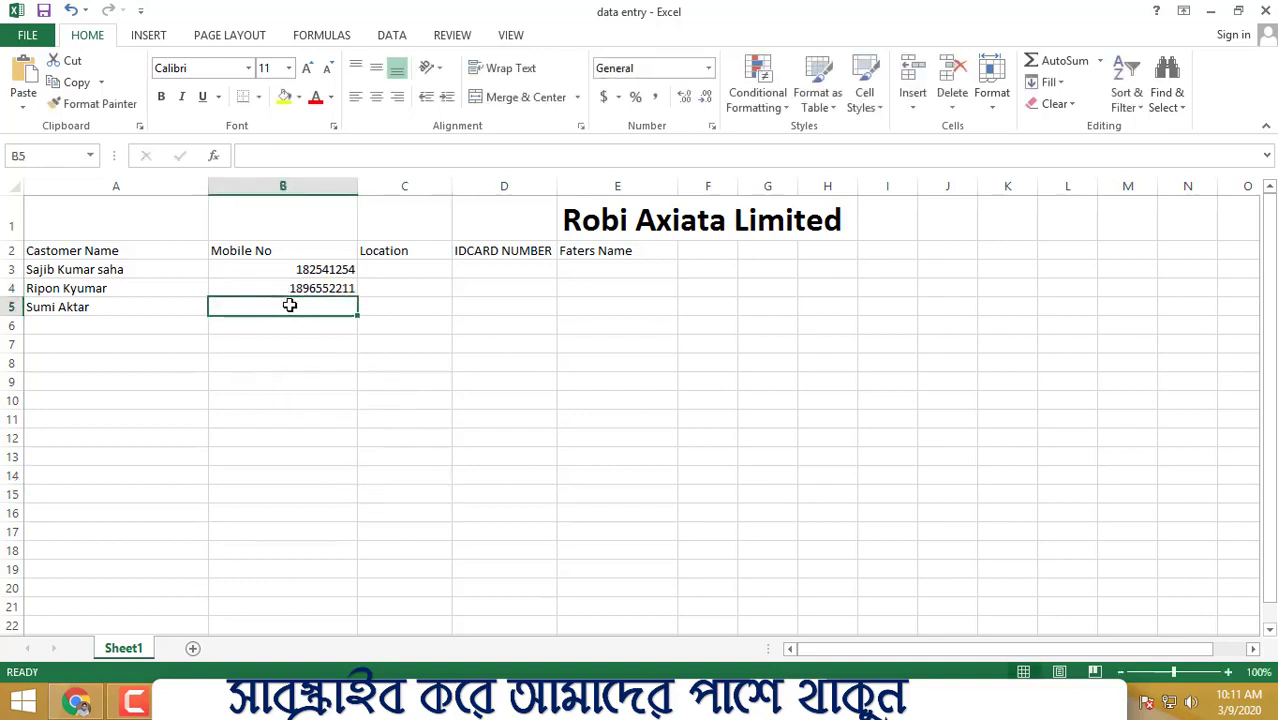
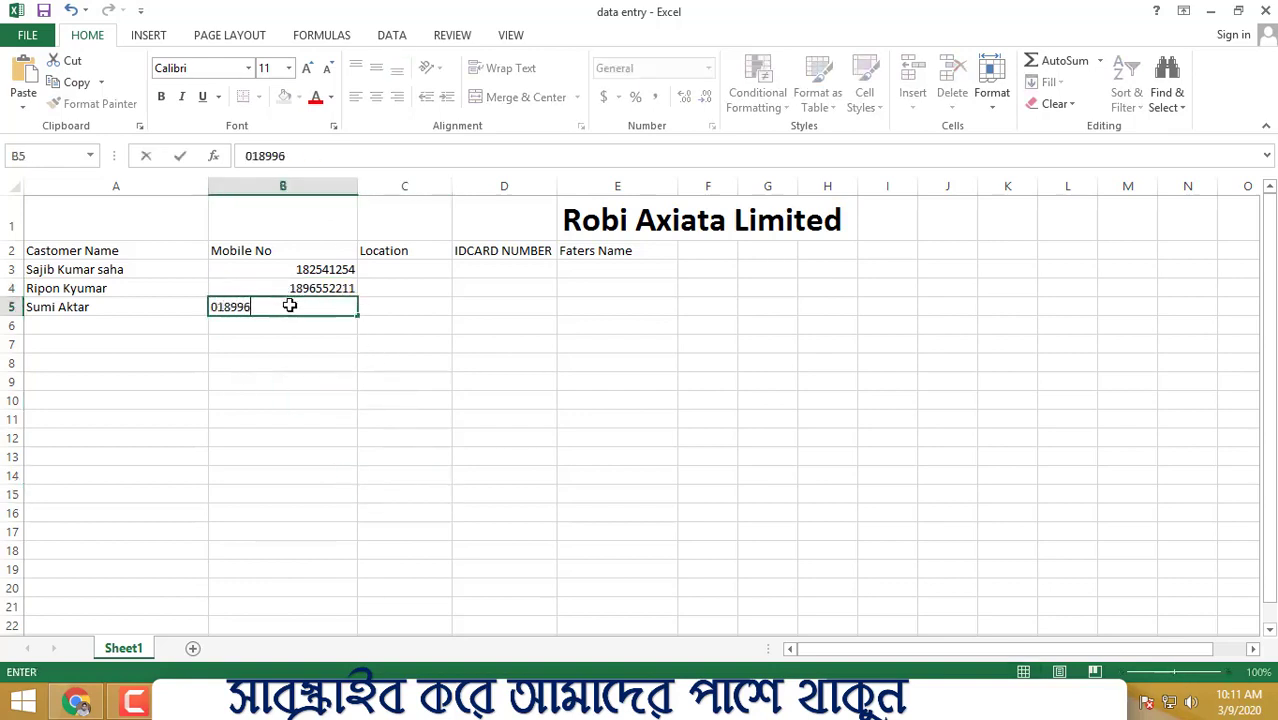
{"action": "left_click", "coordinate": [480, 378]}
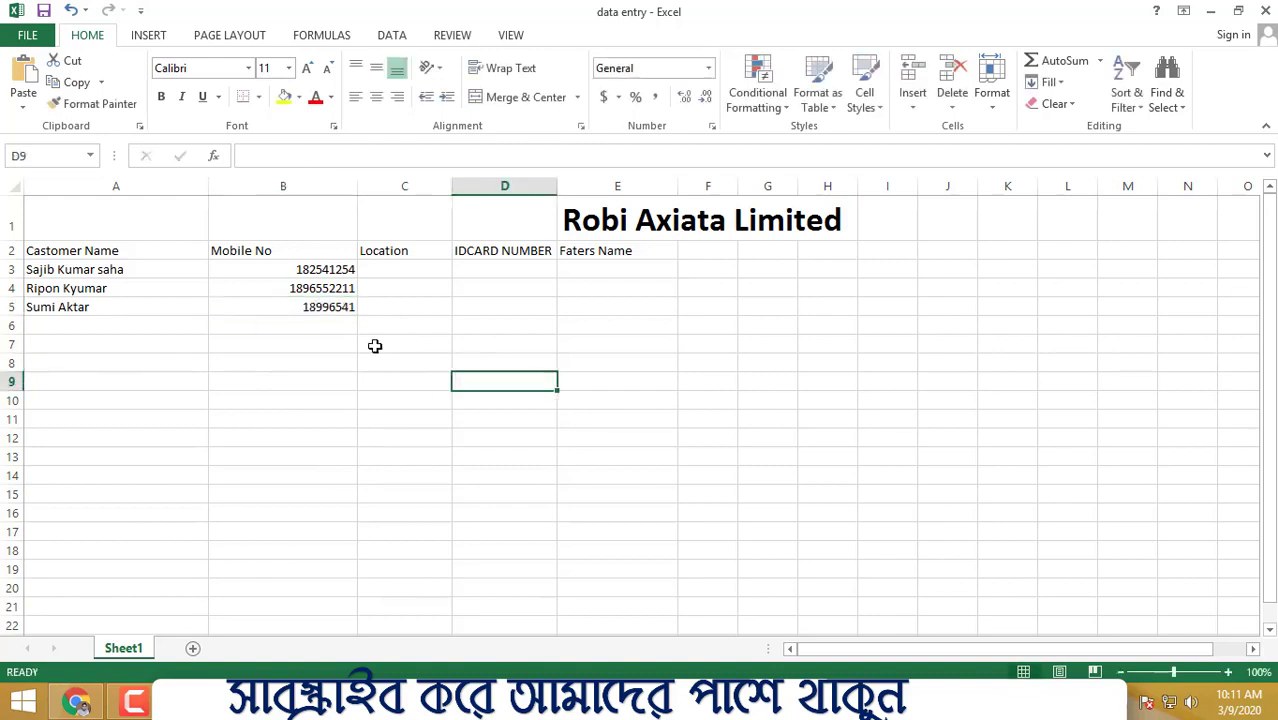
{"action": "left_click", "coordinate": [310, 306]}
{"action": "double_click", "coordinate": [336, 307]}
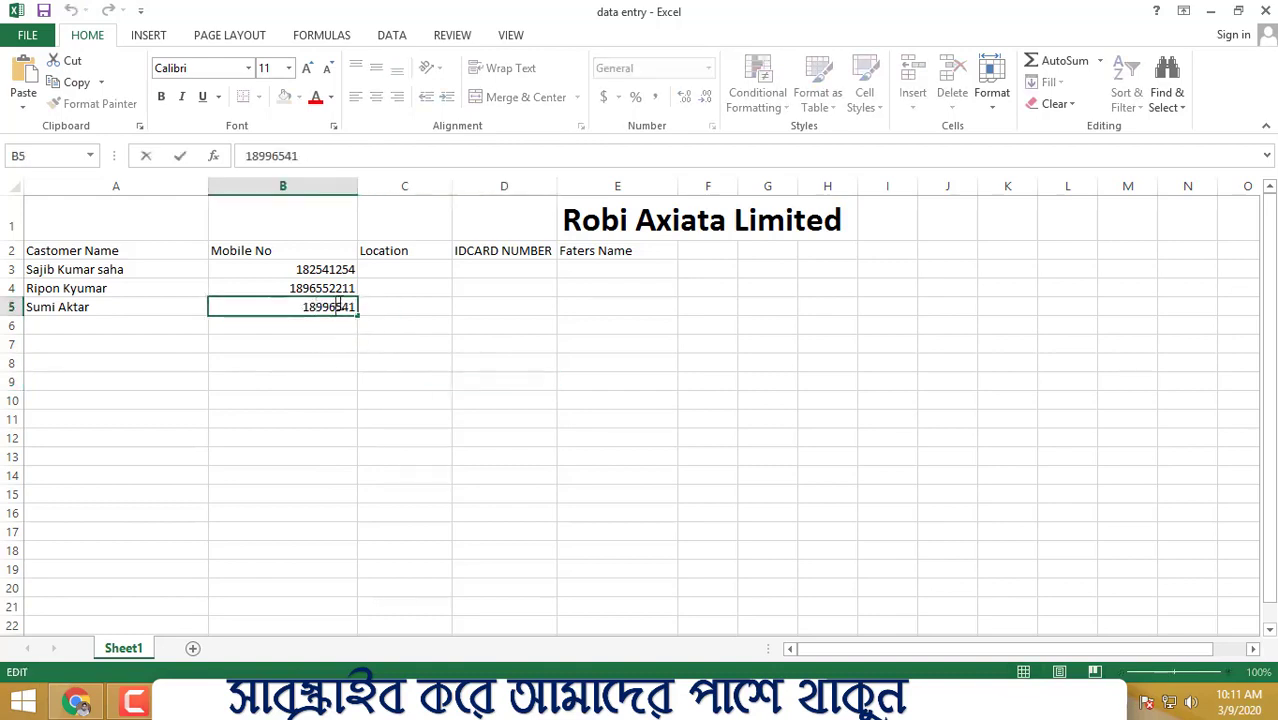
{"action": "type", "text": "02"}
{"action": "left_click", "coordinate": [573, 455]}
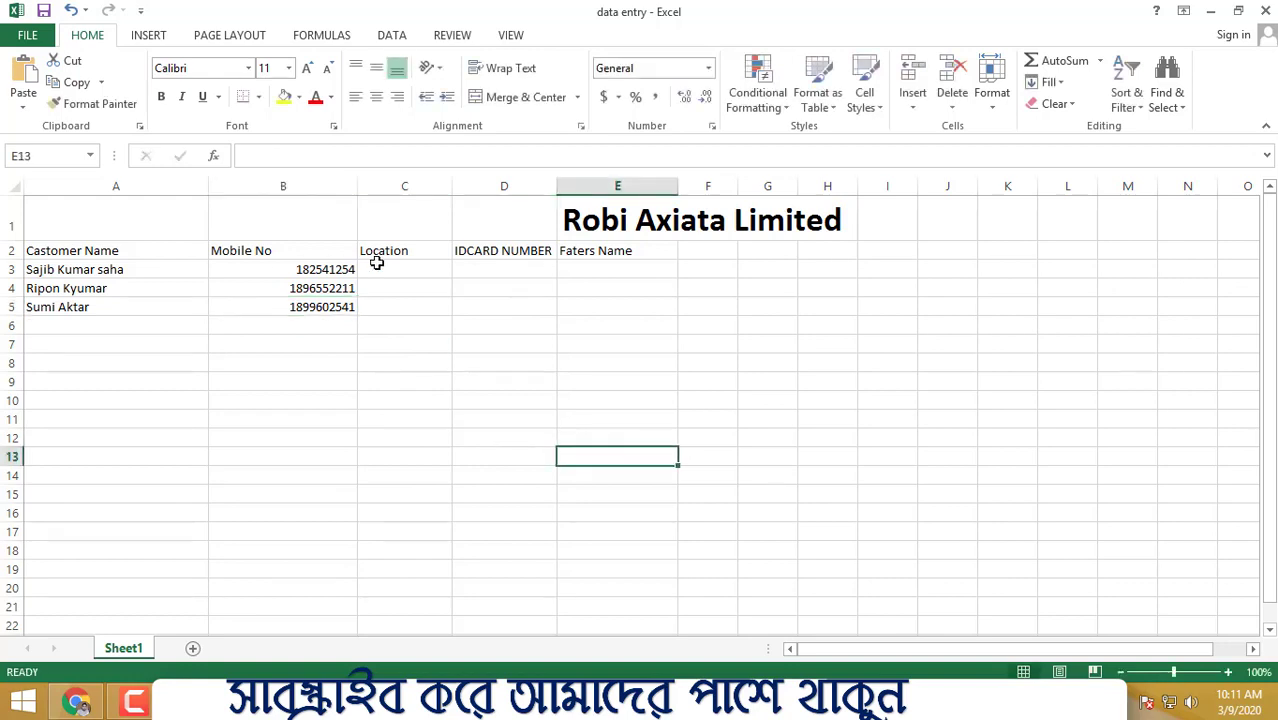
{"action": "left_click", "coordinate": [318, 266]}
{"action": "left_click", "coordinate": [306, 307], "text": "shift"}
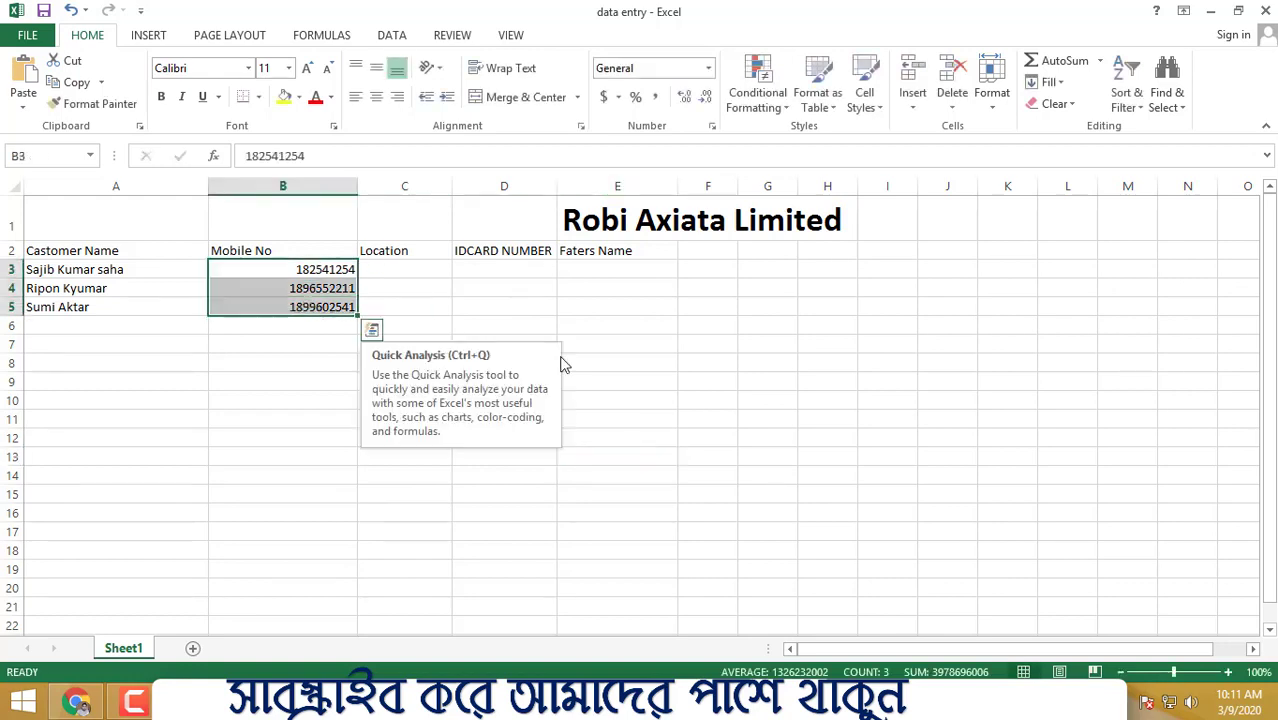
- Centre the three mobile numbers and the Mobile No heading in column B
{"action": "left_click", "coordinate": [355, 97]}
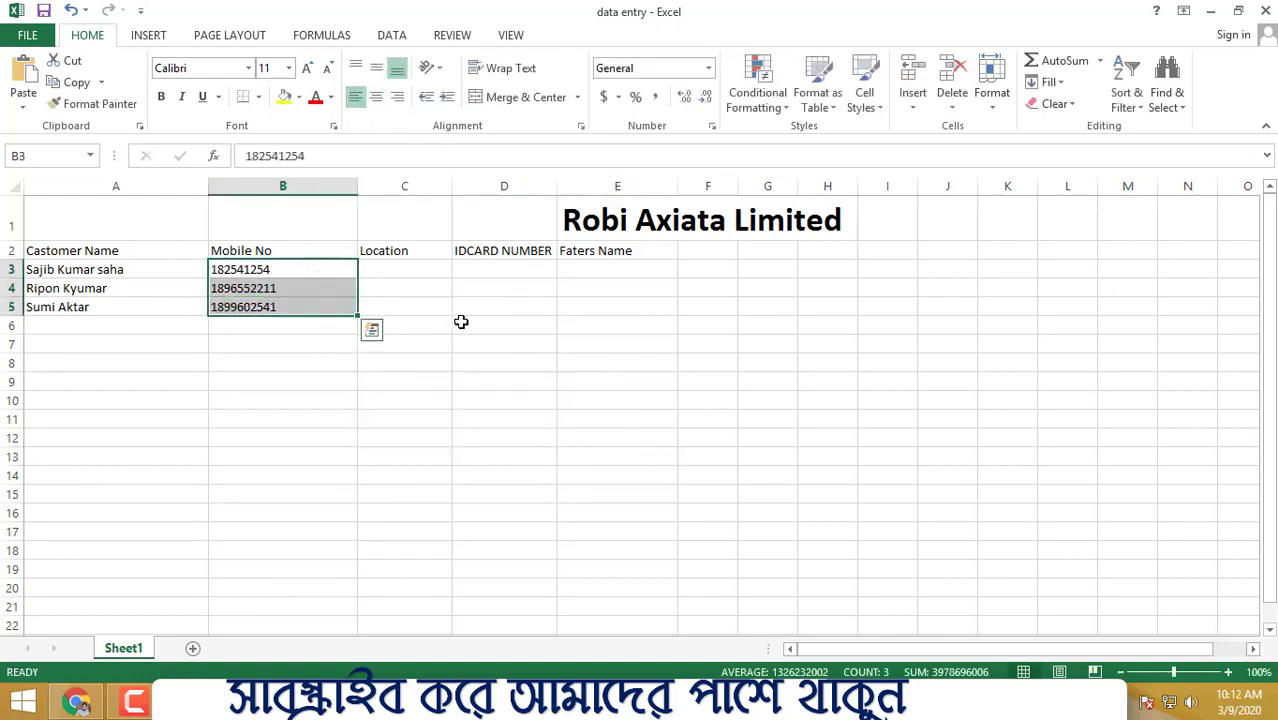
{"action": "left_click", "coordinate": [376, 97]}
{"action": "left_click", "coordinate": [472, 324]}
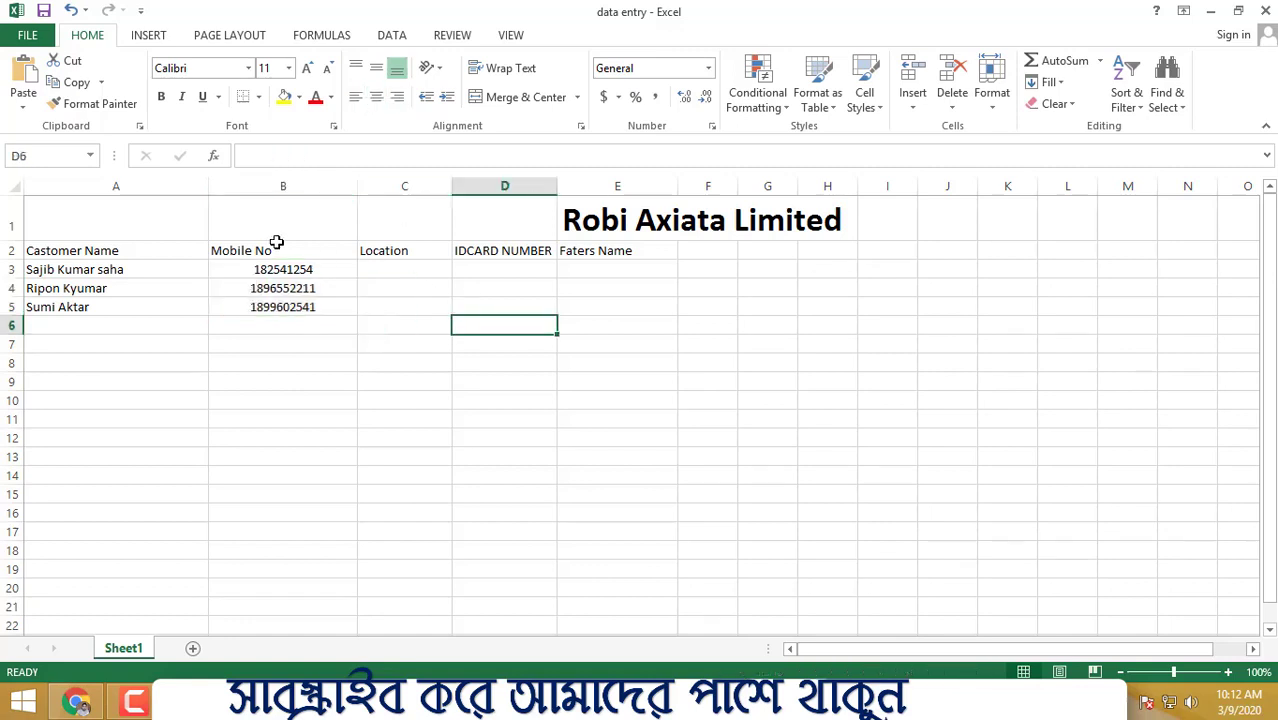
{"action": "left_click_drag", "start_coordinate": [270, 247], "coordinate": [262, 303]}
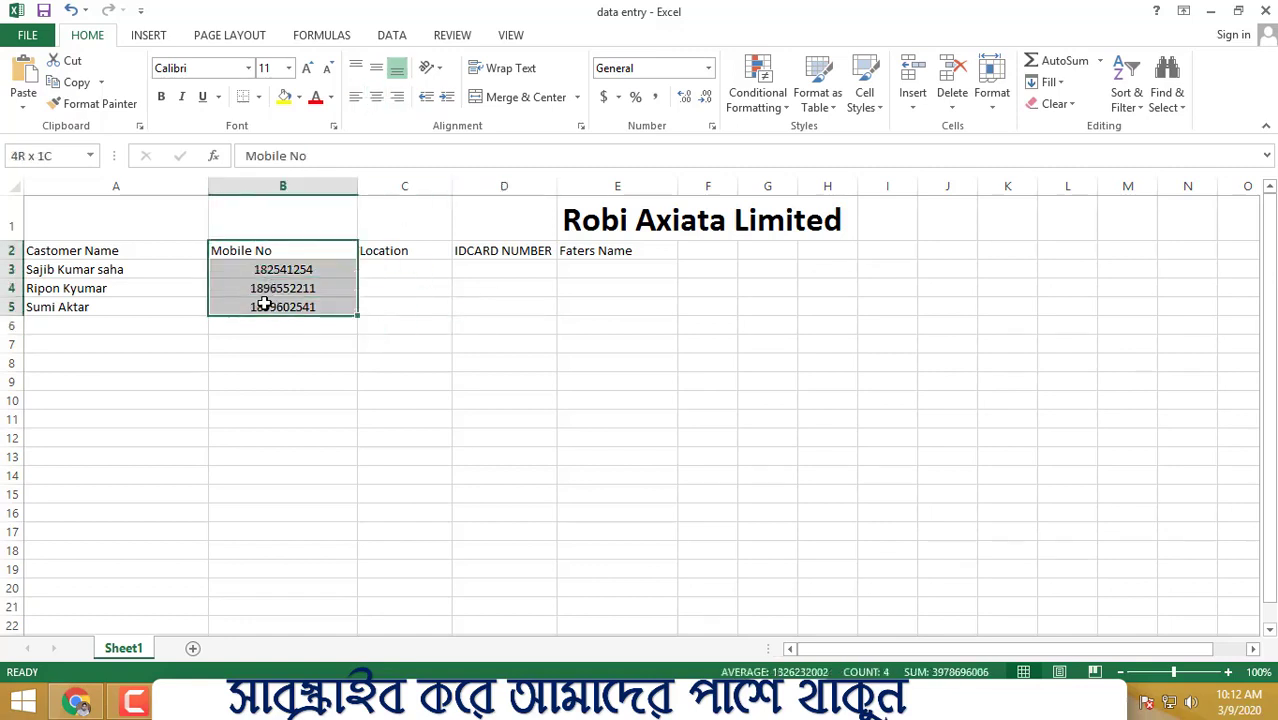
{"action": "left_click", "coordinate": [379, 102]}
{"action": "left_click", "coordinate": [533, 454]}
{"action": "left_click_drag", "start_coordinate": [80, 247], "coordinate": [82, 297]}
{"action": "left_click", "coordinate": [548, 326]}
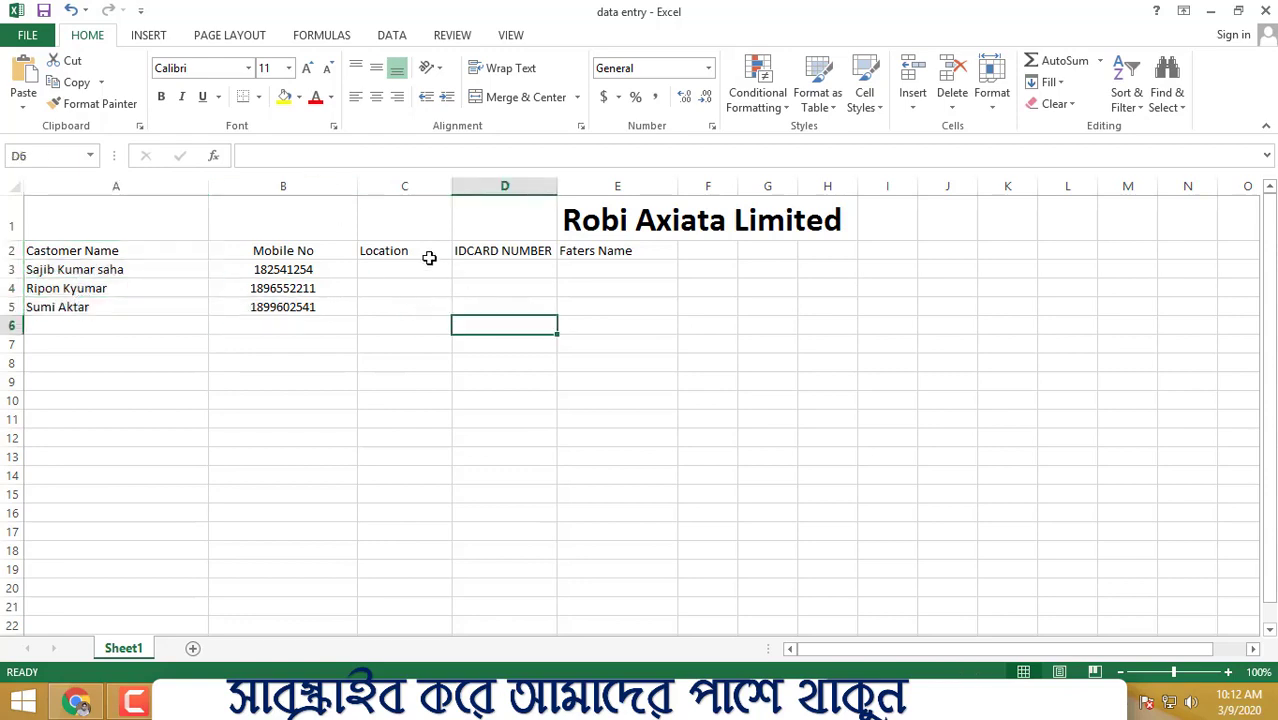
{"action": "double_click", "coordinate": [415, 267]}
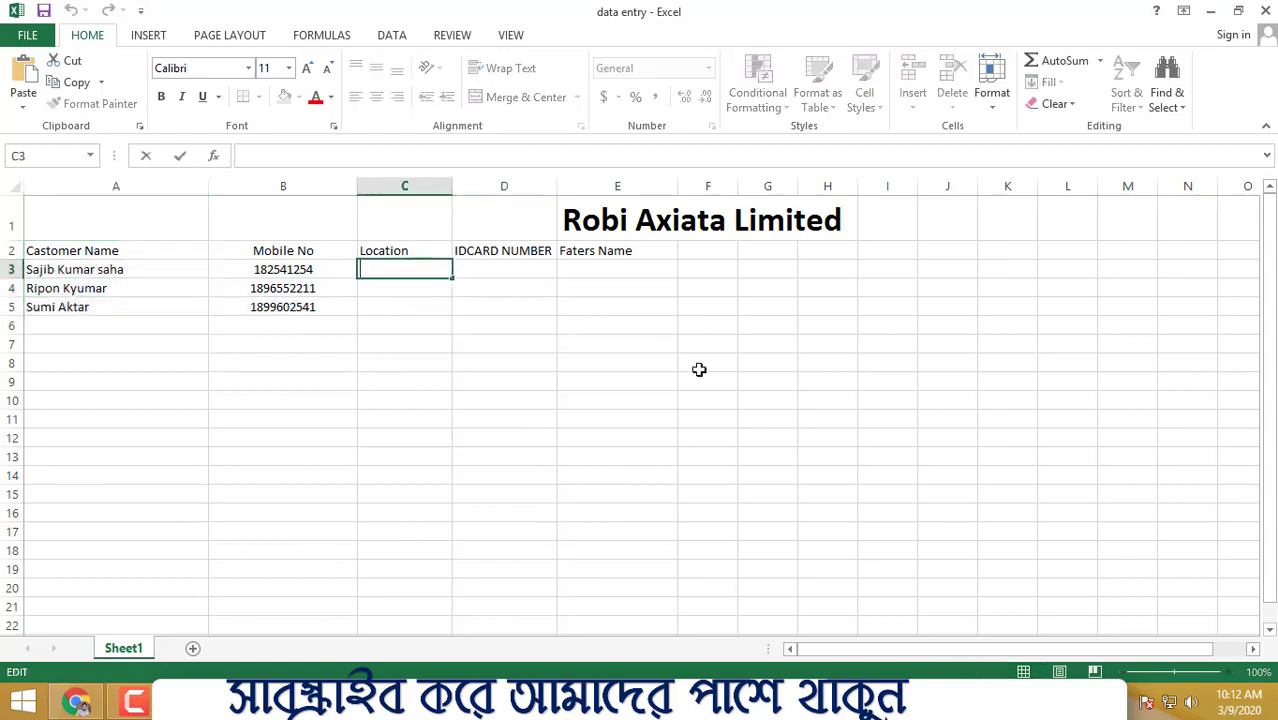
- Enter Dhaka in C3 and Eajsha in C4 as customer locations
{"action": "type", "text": "Dhak"}
{"action": "type", "text": "aka"}
{"action": "left_click", "coordinate": [670, 380]}
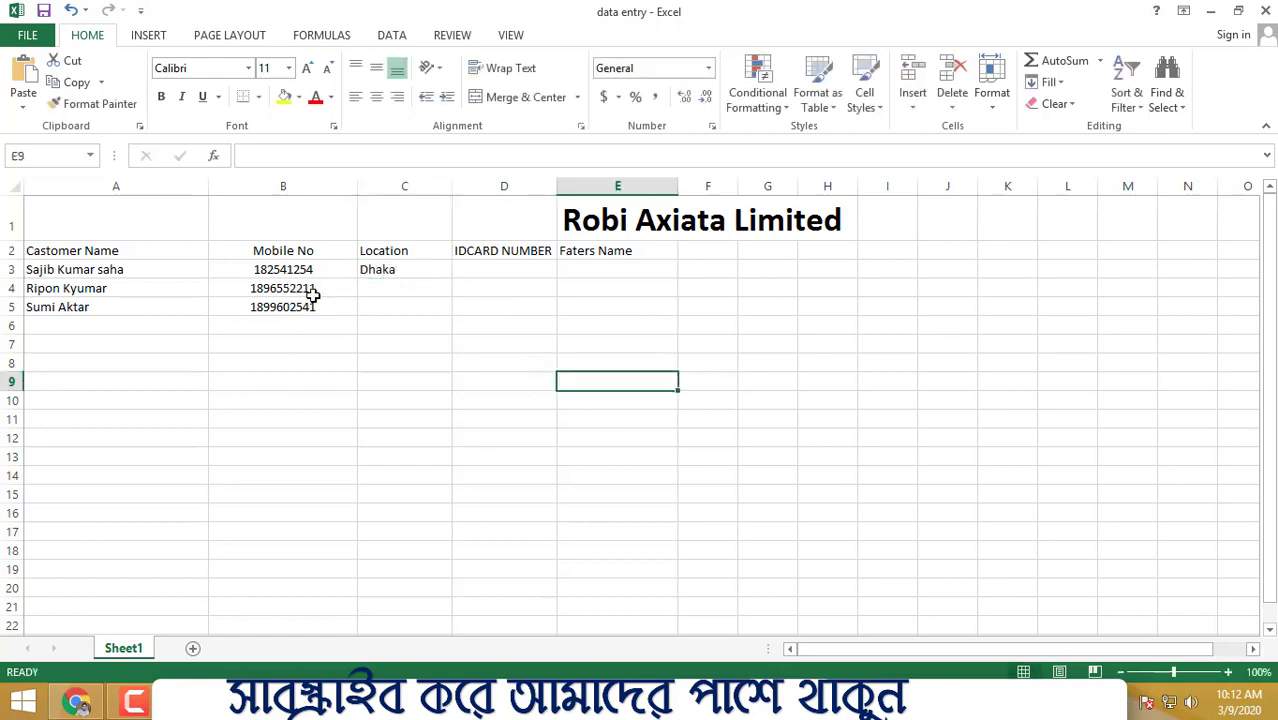
{"action": "left_click", "coordinate": [413, 290]}
{"action": "type", "text": "Eajsha"}
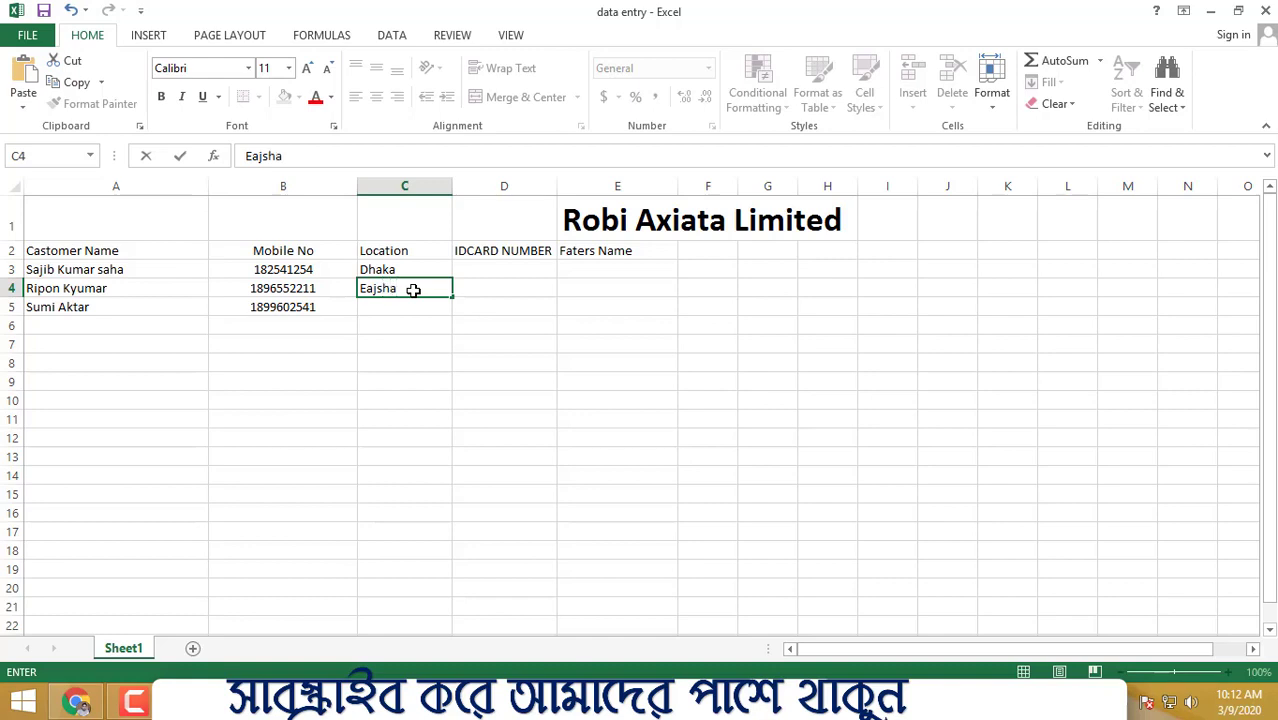
{"action": "left_click", "coordinate": [565, 341]}
{"action": "left_click_drag", "start_coordinate": [422, 266], "coordinate": [408, 337]}
{"action": "left_click", "coordinate": [598, 376]}
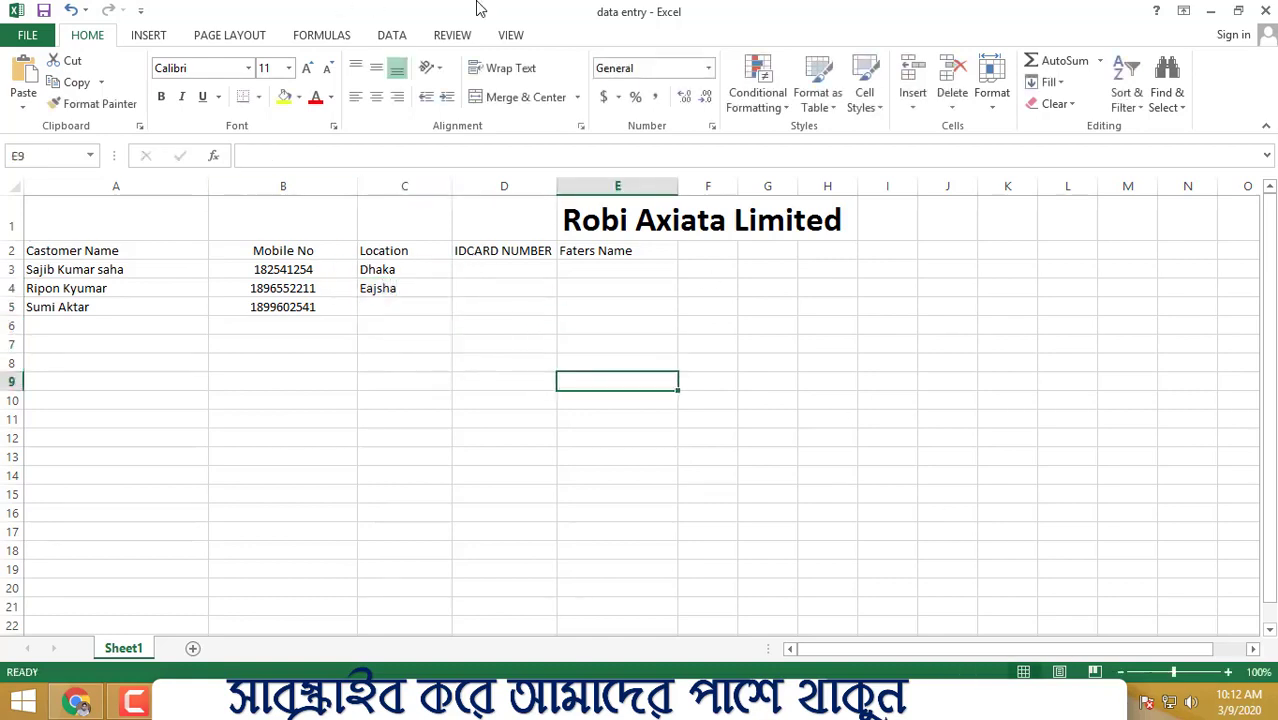
{"action": "left_click", "coordinate": [136, 252]}
- Fill the Castomer Name heading yellow, Mobile No blue and Location orange
{"action": "left_click", "coordinate": [284, 97]}
{"action": "left_click", "coordinate": [659, 345]}
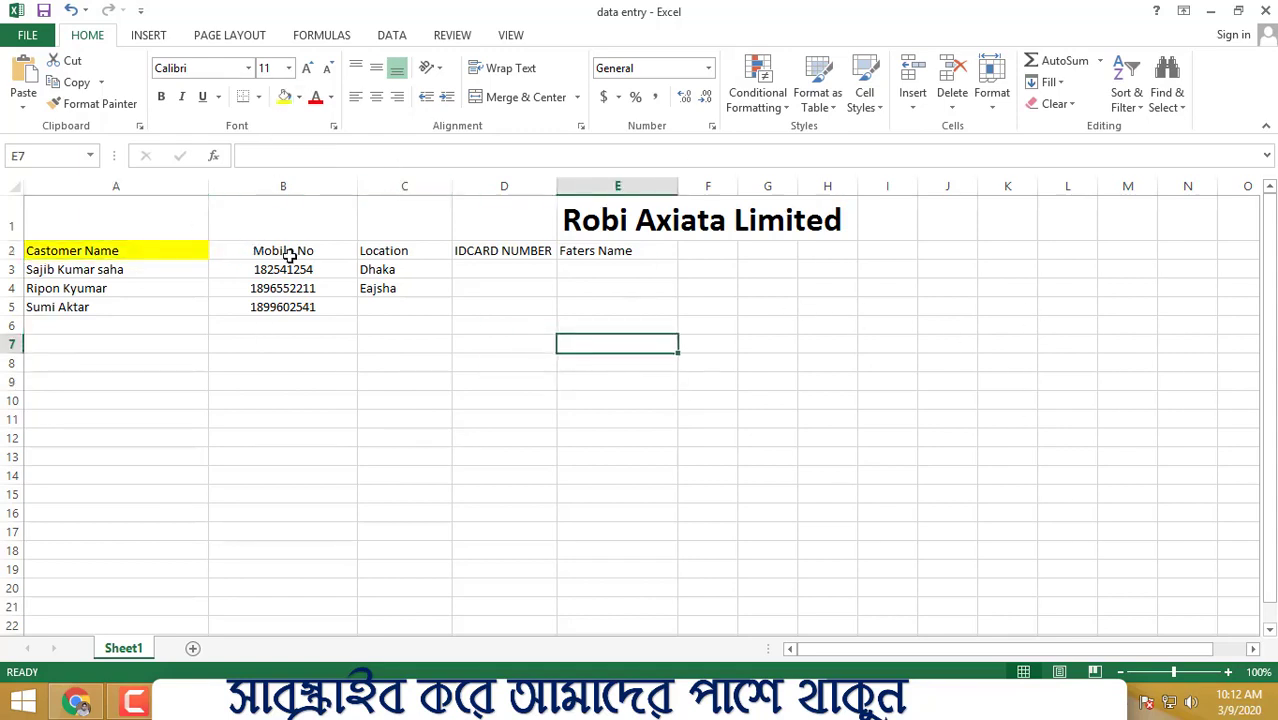
{"action": "left_click", "coordinate": [285, 251]}
{"action": "left_click", "coordinate": [285, 97]}
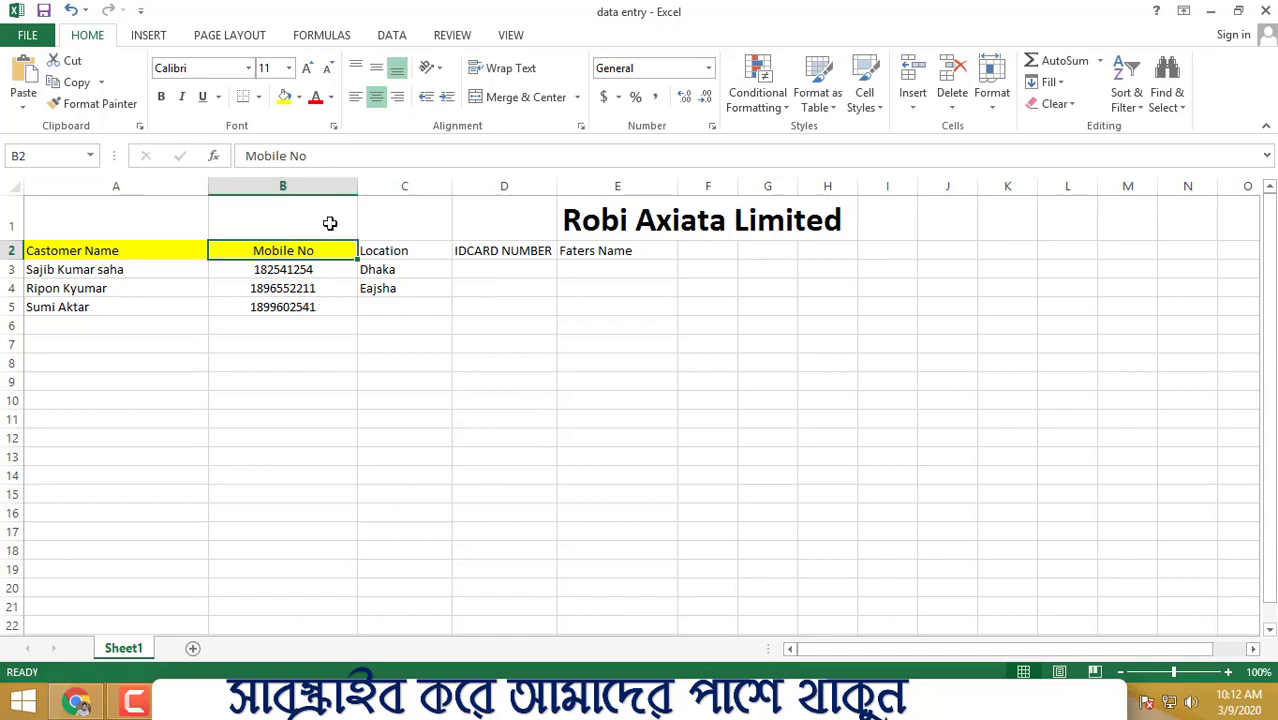
{"action": "left_click", "coordinate": [298, 97]}
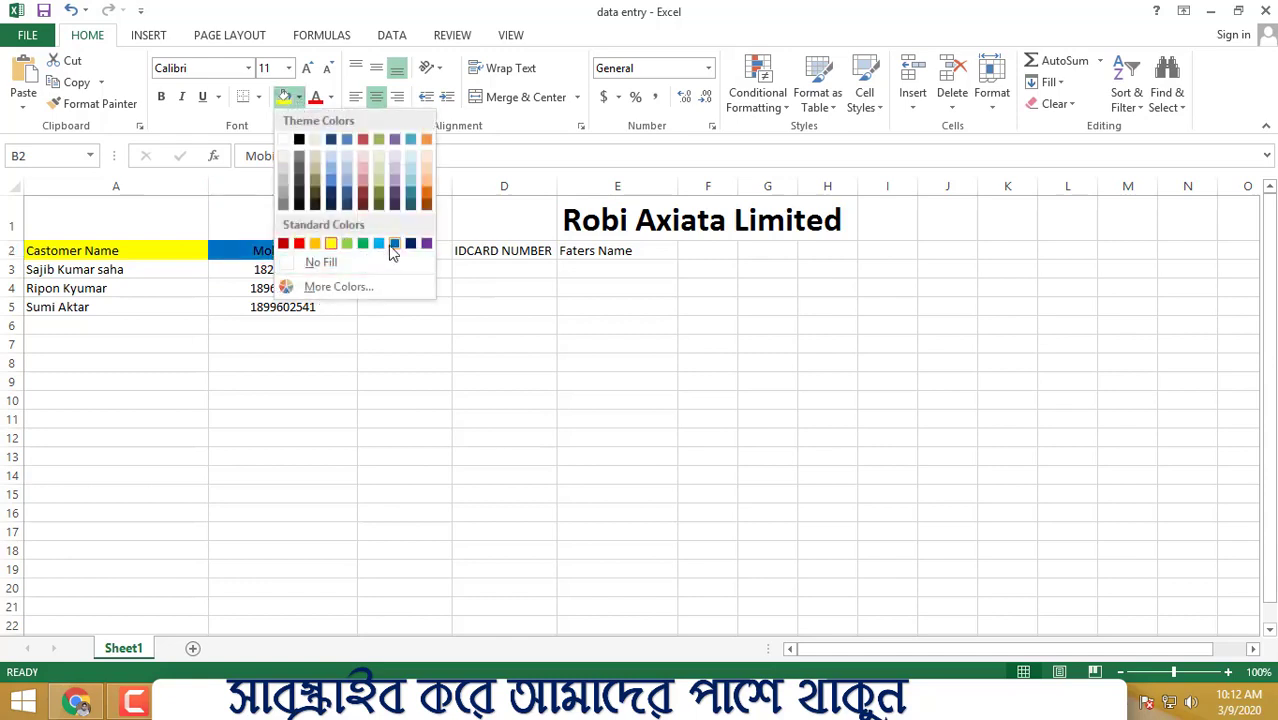
{"action": "left_click", "coordinate": [398, 245]}
{"action": "left_click", "coordinate": [617, 381]}
{"action": "left_click", "coordinate": [365, 250]}
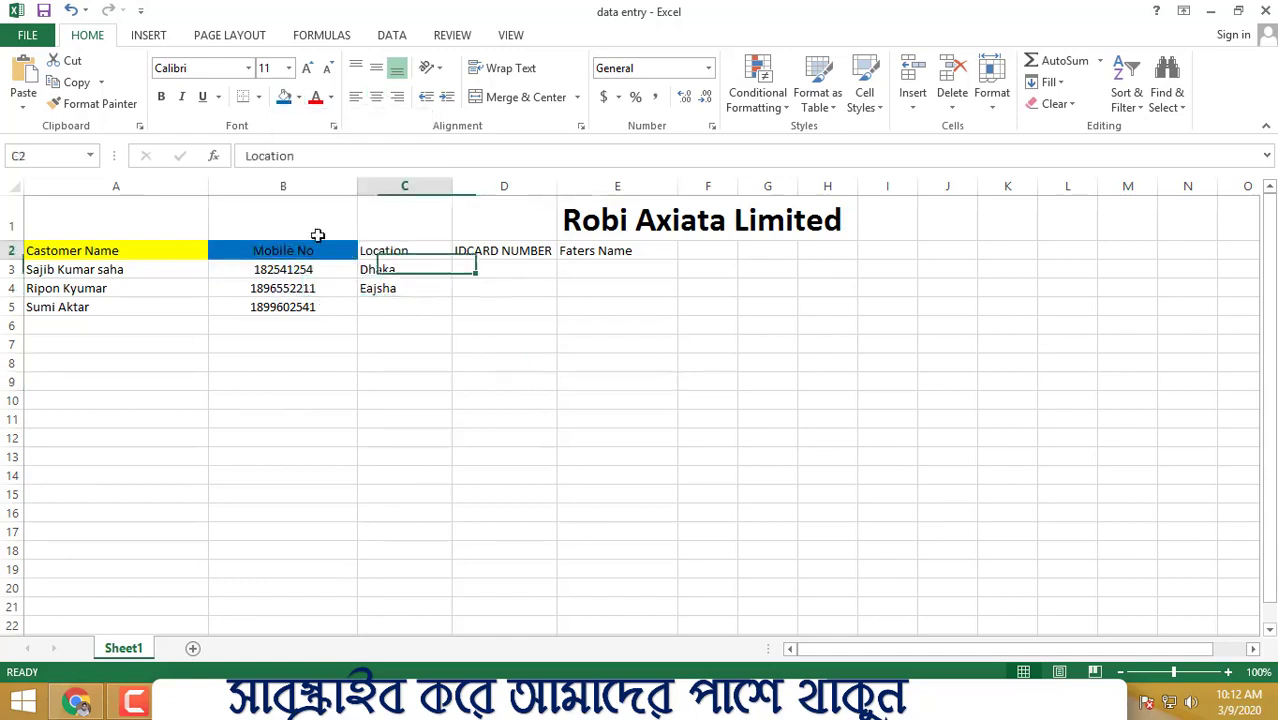
{"action": "left_click", "coordinate": [298, 97]}
{"action": "left_click", "coordinate": [426, 133]}
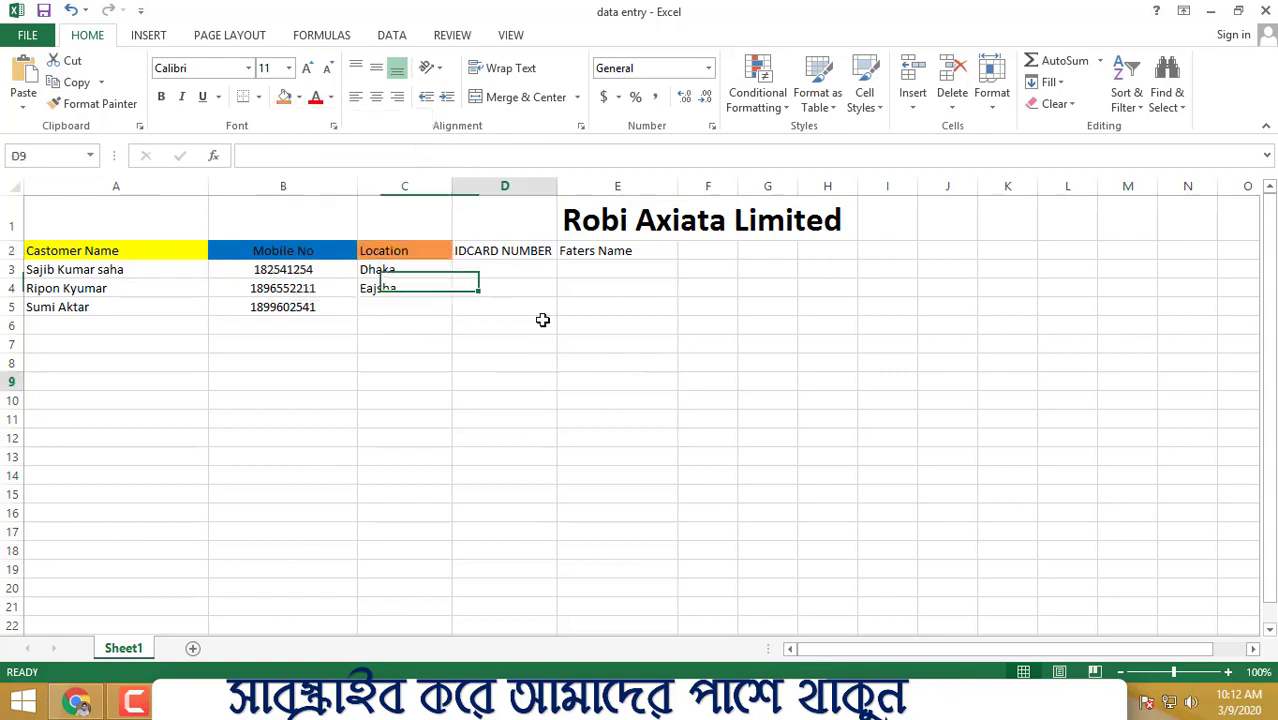
{"action": "left_click", "coordinate": [504, 381]}
{"action": "left_click", "coordinate": [500, 251]}
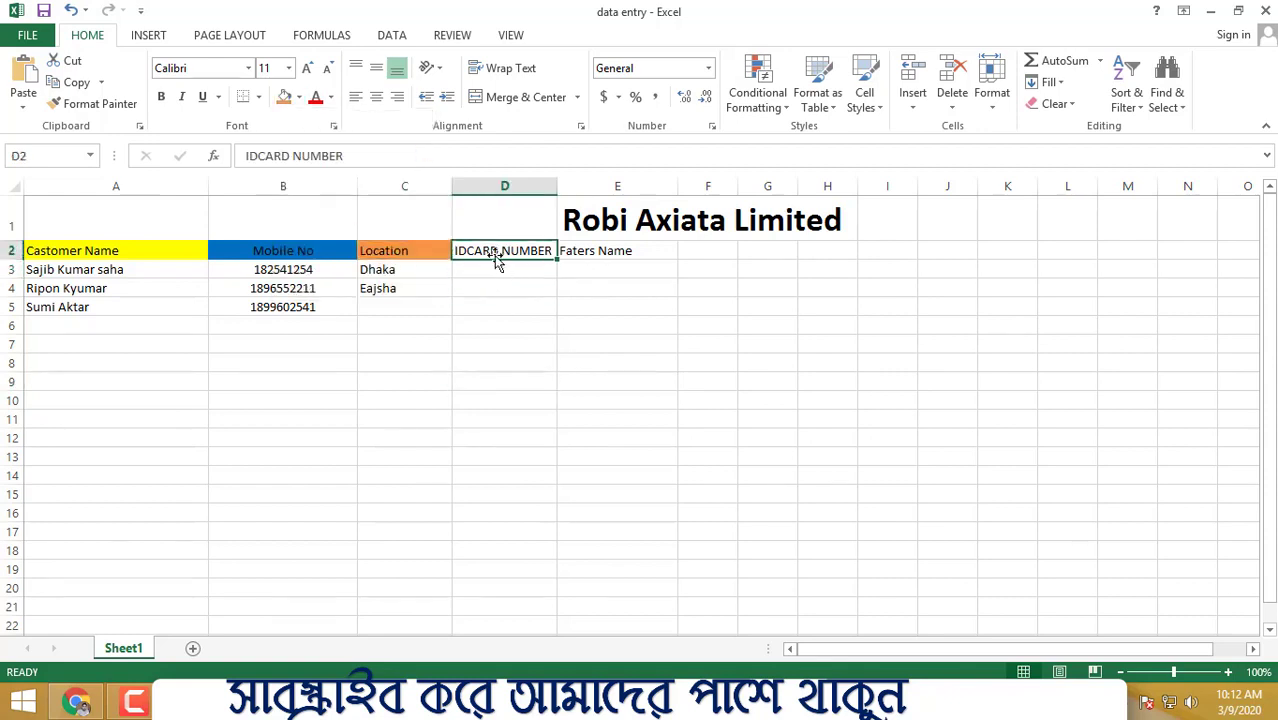
- Enter ID card numbers for the first two customers in D3 and D4
{"action": "left_click", "coordinate": [491, 274]}
{"action": "type", "text": "5456456748643254"}
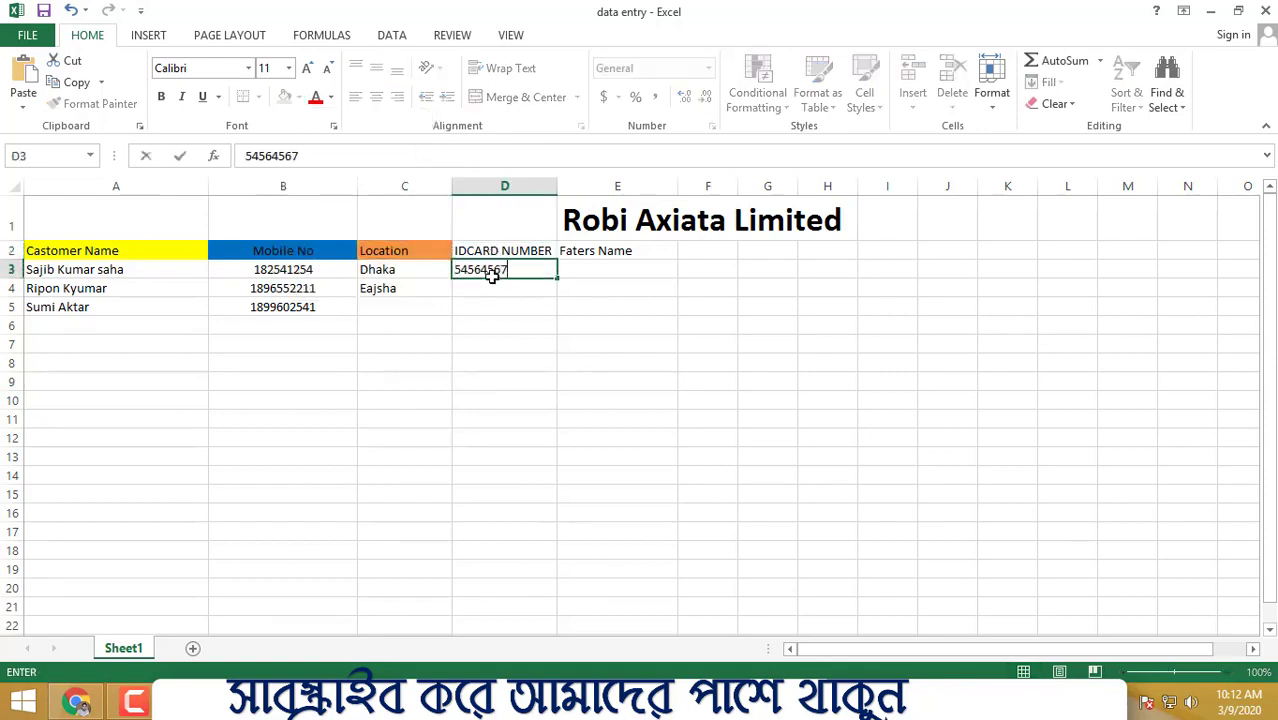
{"action": "left_click", "coordinate": [706, 268]}
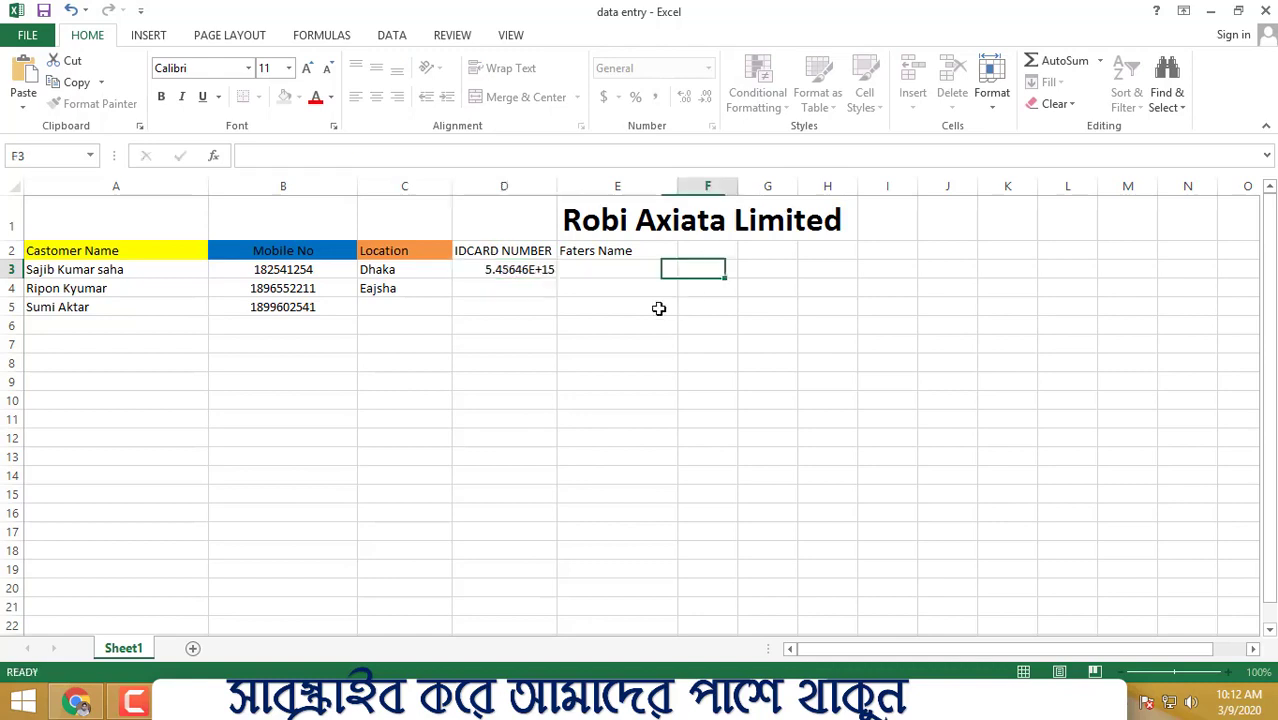
{"action": "left_click", "coordinate": [522, 290]}
{"action": "type", "text": "54564545"}
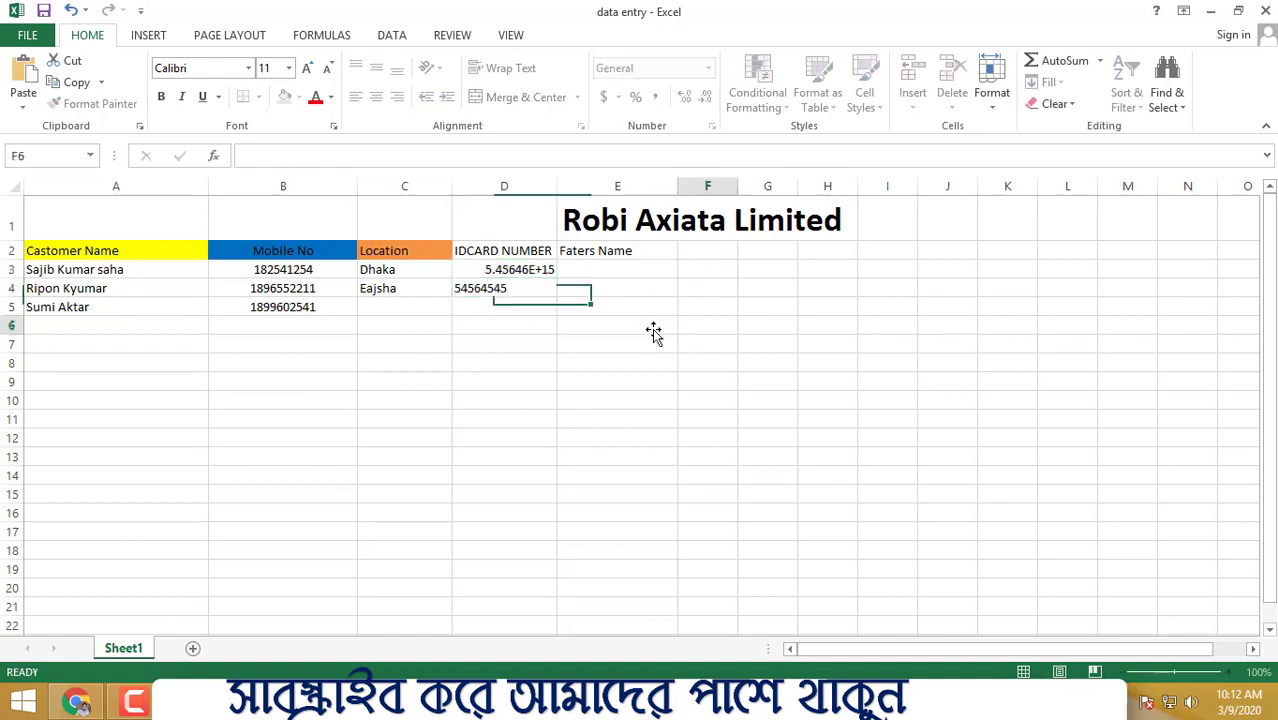
{"action": "left_click", "coordinate": [700, 325]}
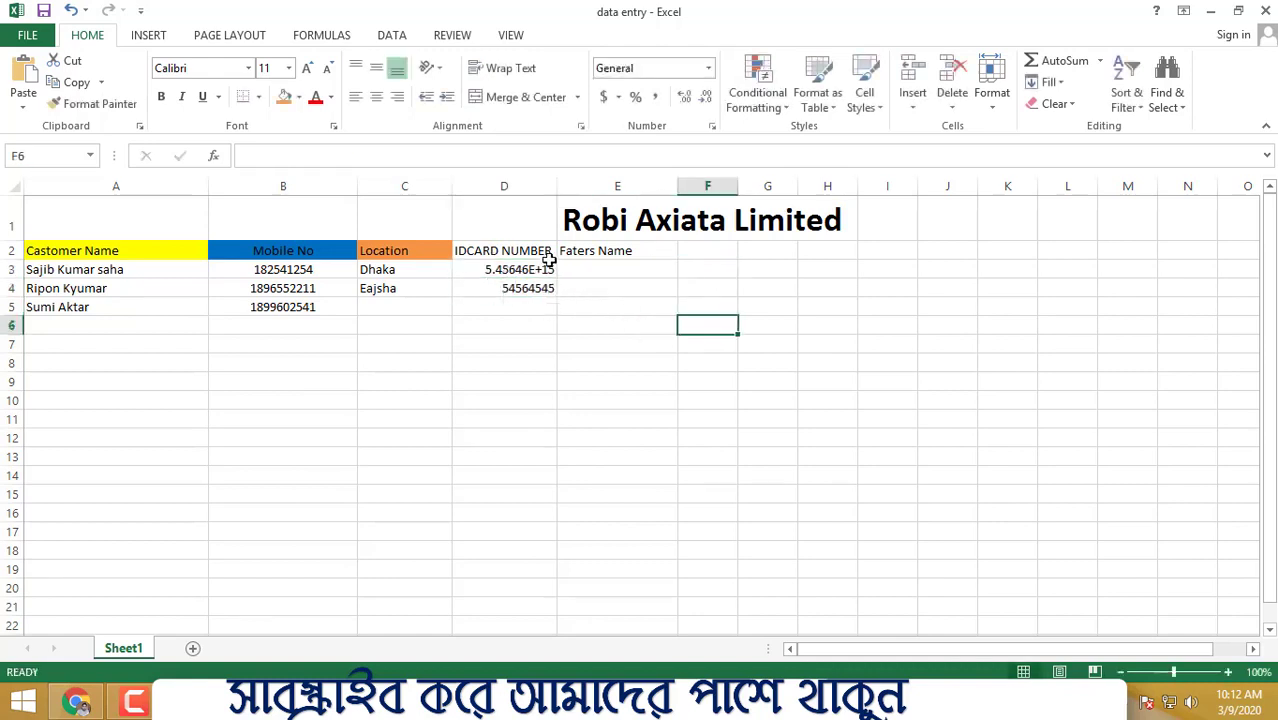
- Widen column D and replace D3's overlong ID with a shorter number
{"action": "left_click", "coordinate": [557, 186]}
{"action": "left_click_drag", "start_coordinate": [557, 186], "coordinate": [616, 188]}
{"action": "left_click", "coordinate": [551, 271]}
{"action": "double_click", "coordinate": [553, 270]}
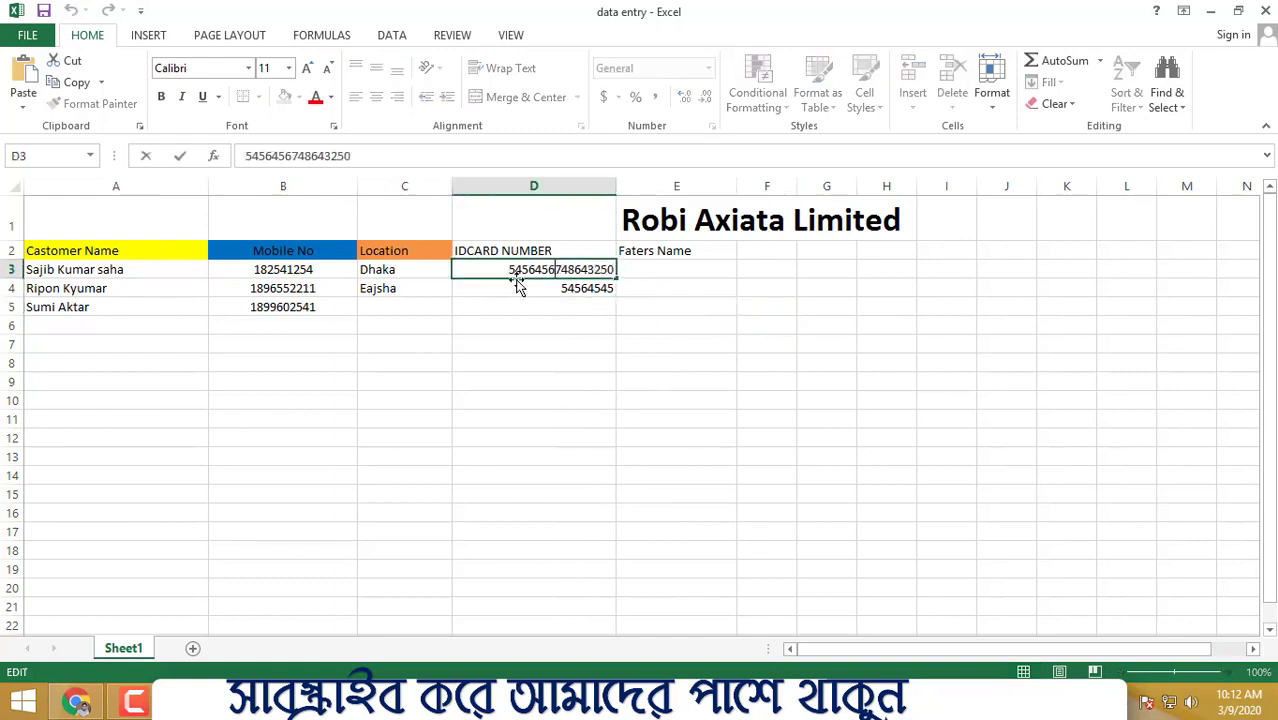
{"action": "left_click", "coordinate": [501, 358]}
{"action": "left_click", "coordinate": [528, 284]}
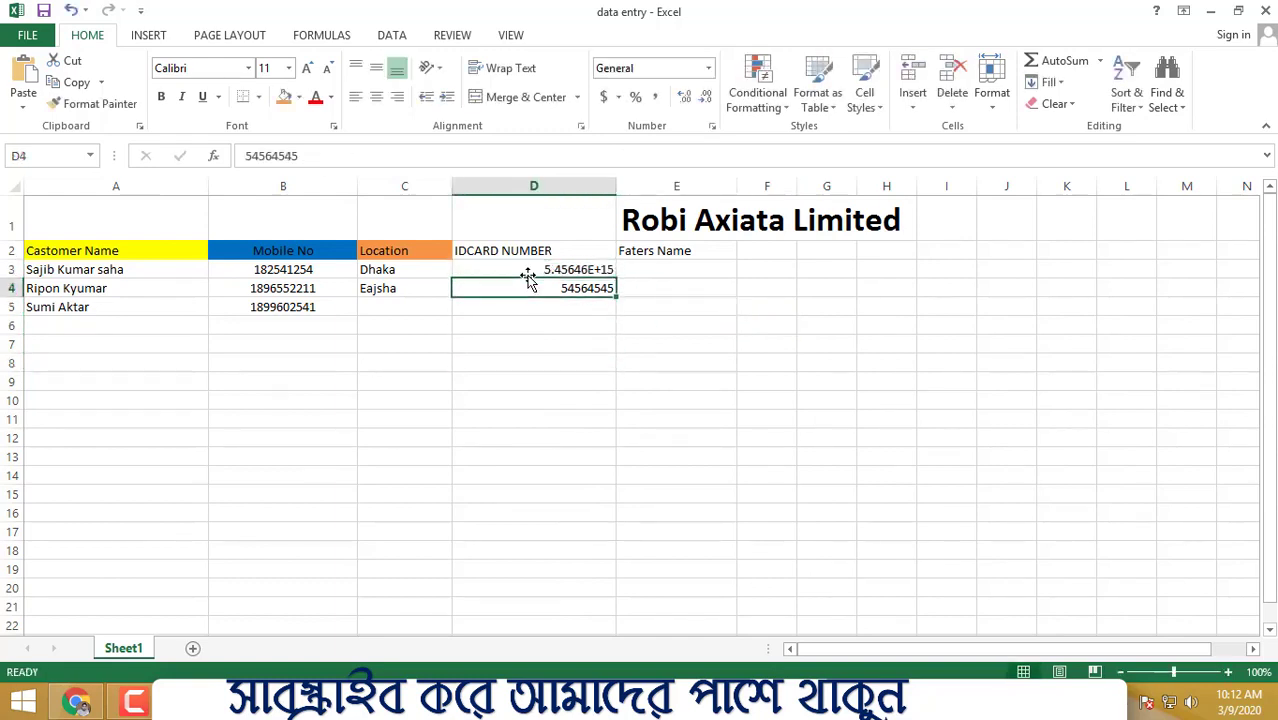
{"action": "left_click", "coordinate": [536, 266]}
{"action": "key", "text": "Delete"}
{"action": "type", "text": "01125415"}
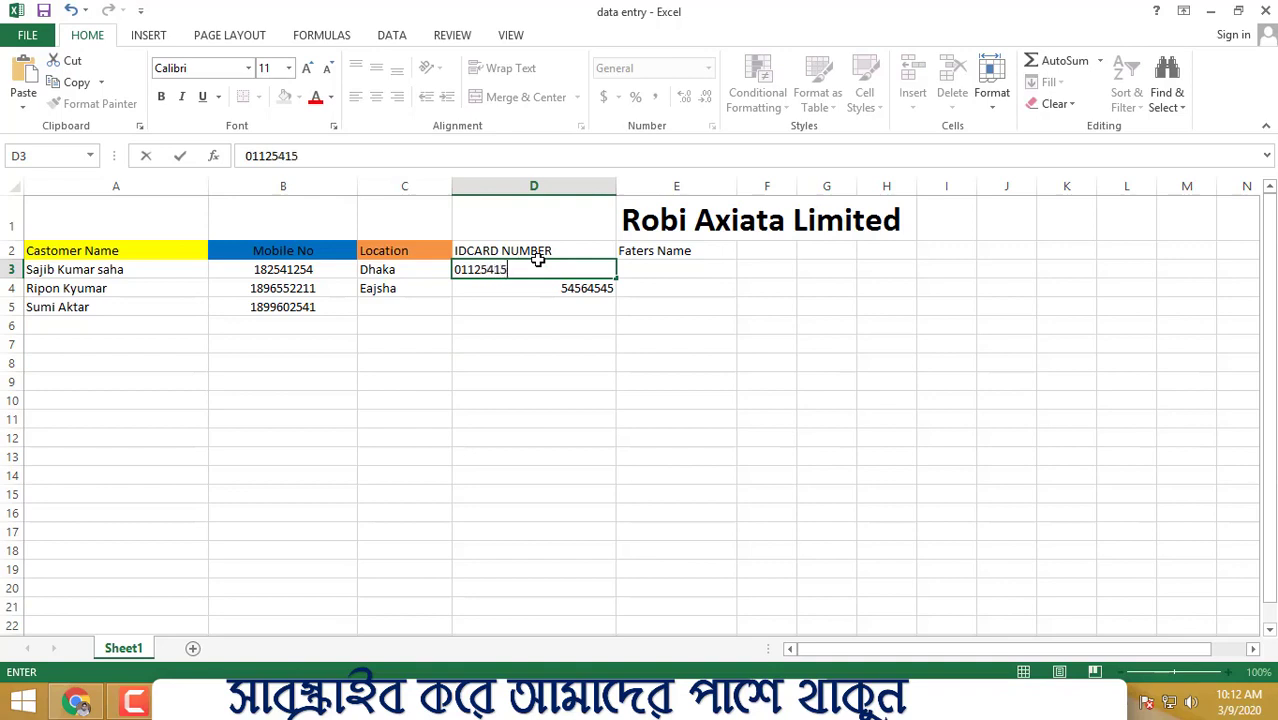
{"action": "left_click", "coordinate": [678, 379]}
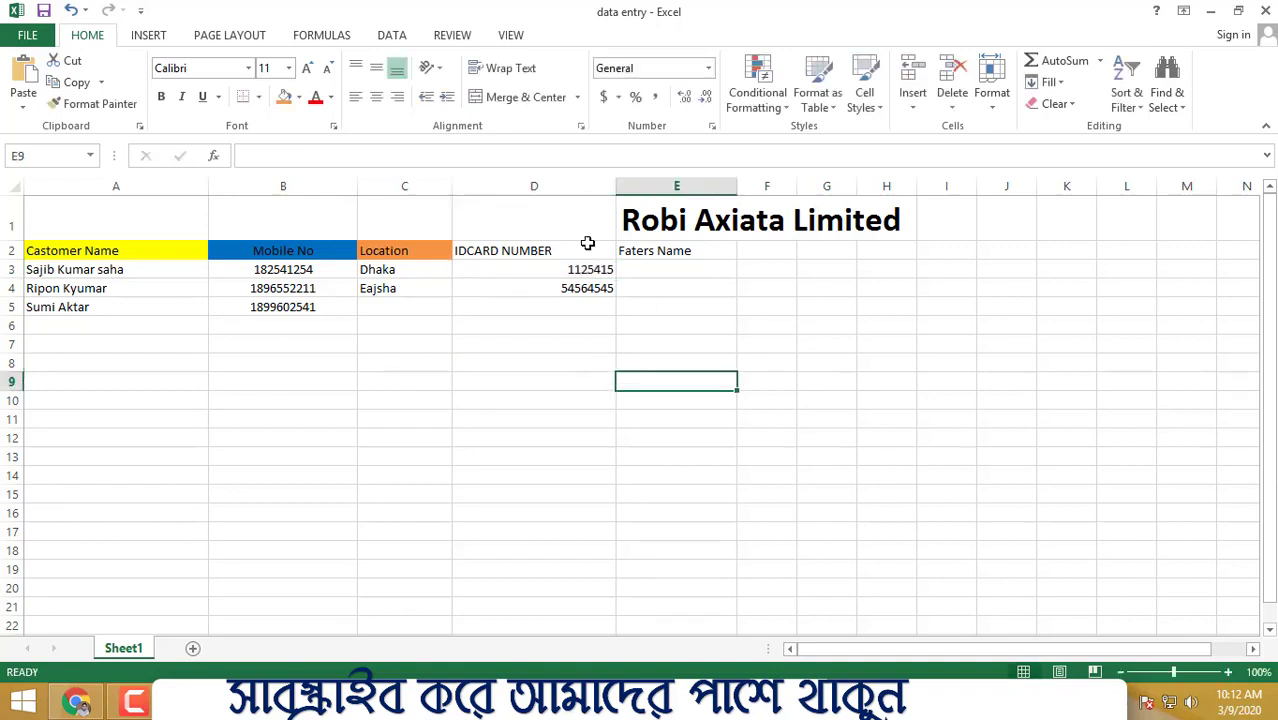
- Enter the third customer's ID card number in D5
{"action": "left_click", "coordinate": [578, 308]}
{"action": "type", "text": "8574"}
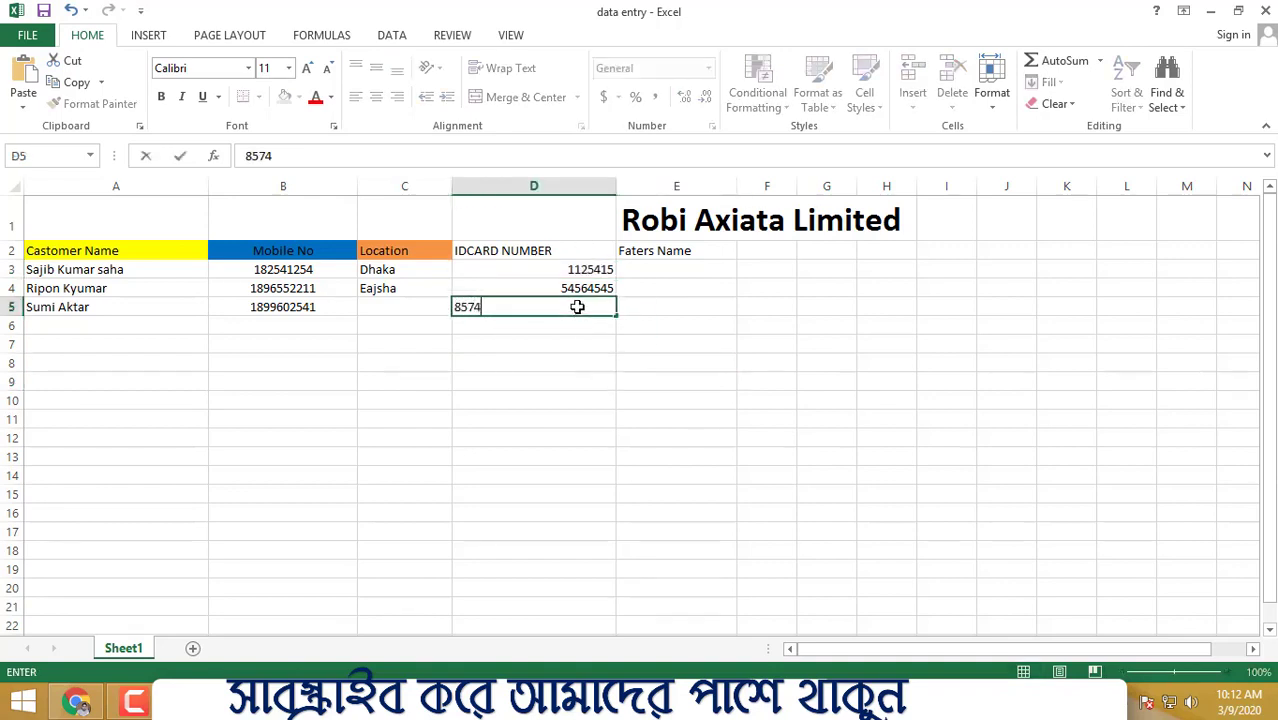
{"action": "type", "text": "2"}
{"action": "left_click", "coordinate": [766, 421]}
{"action": "left_click", "coordinate": [670, 276]}
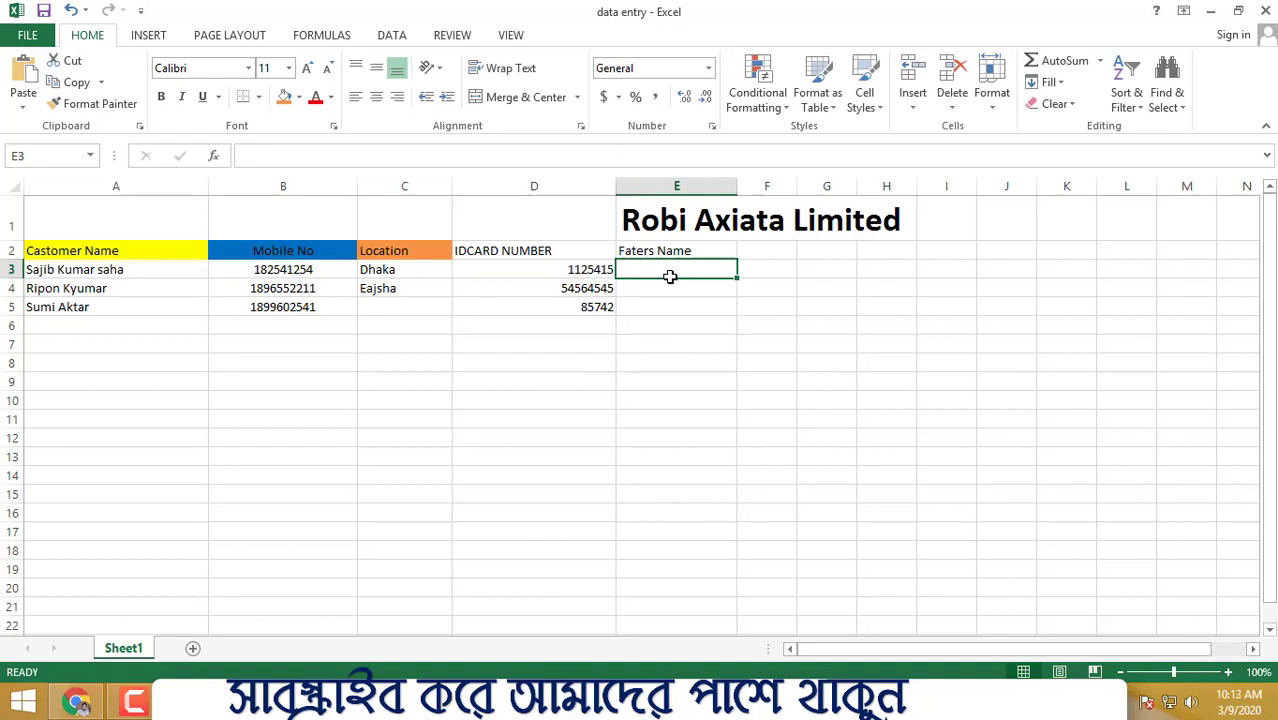
- Type placeholder father's names into E3, E4 and E5
{"action": "type", "text": "hghg"}
{"action": "left_click", "coordinate": [653, 285]}
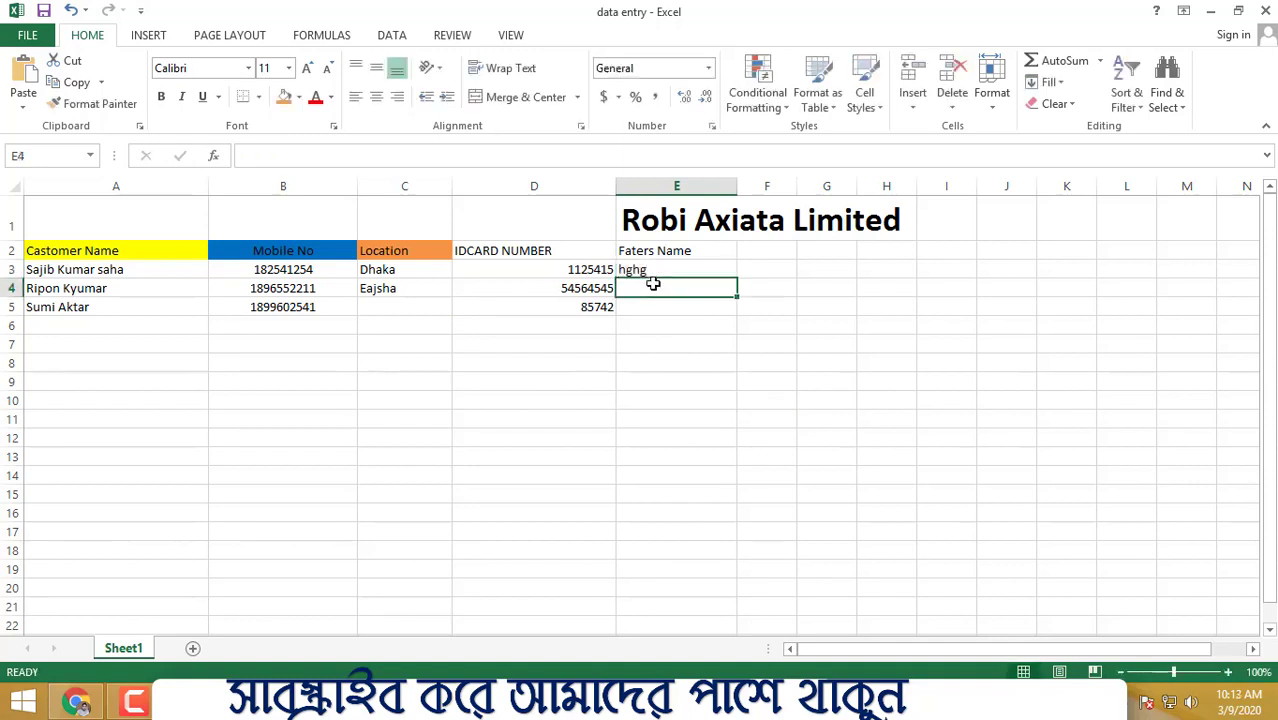
{"action": "type", "text": "hbkh"}
{"action": "left_click", "coordinate": [646, 316]}
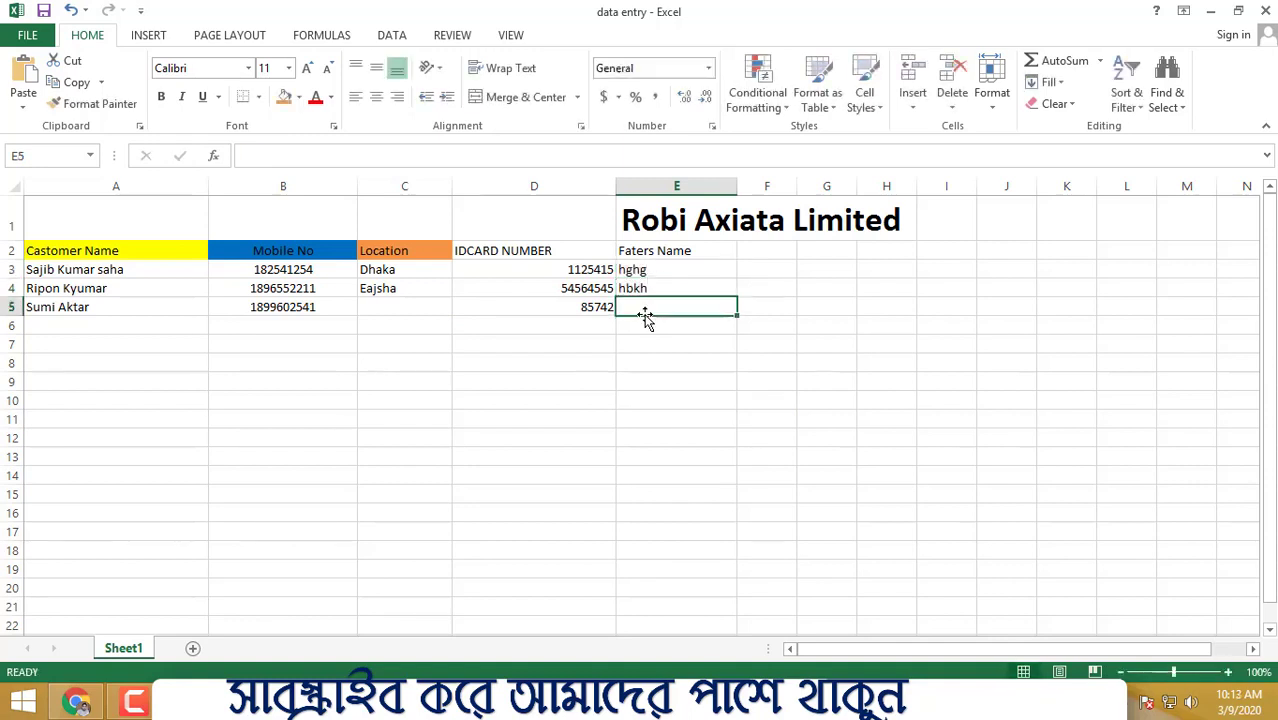
{"action": "type", "text": "jkj"}
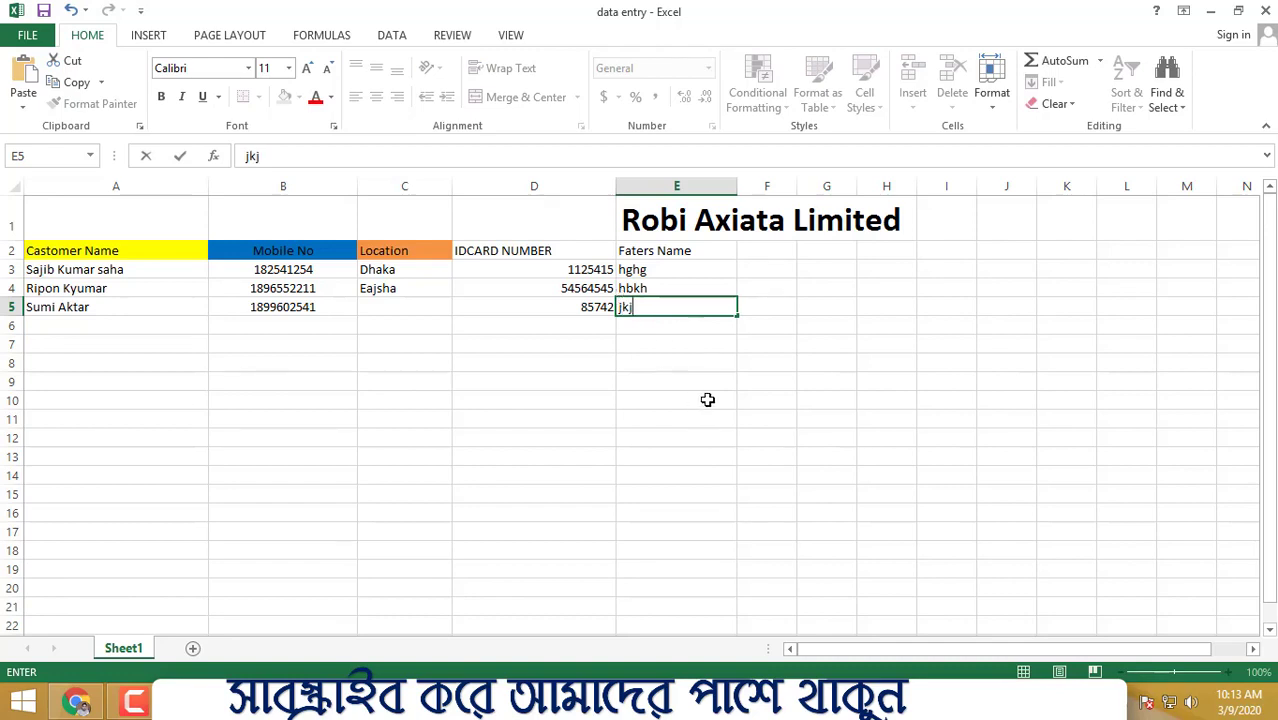
{"action": "left_click", "coordinate": [703, 399]}
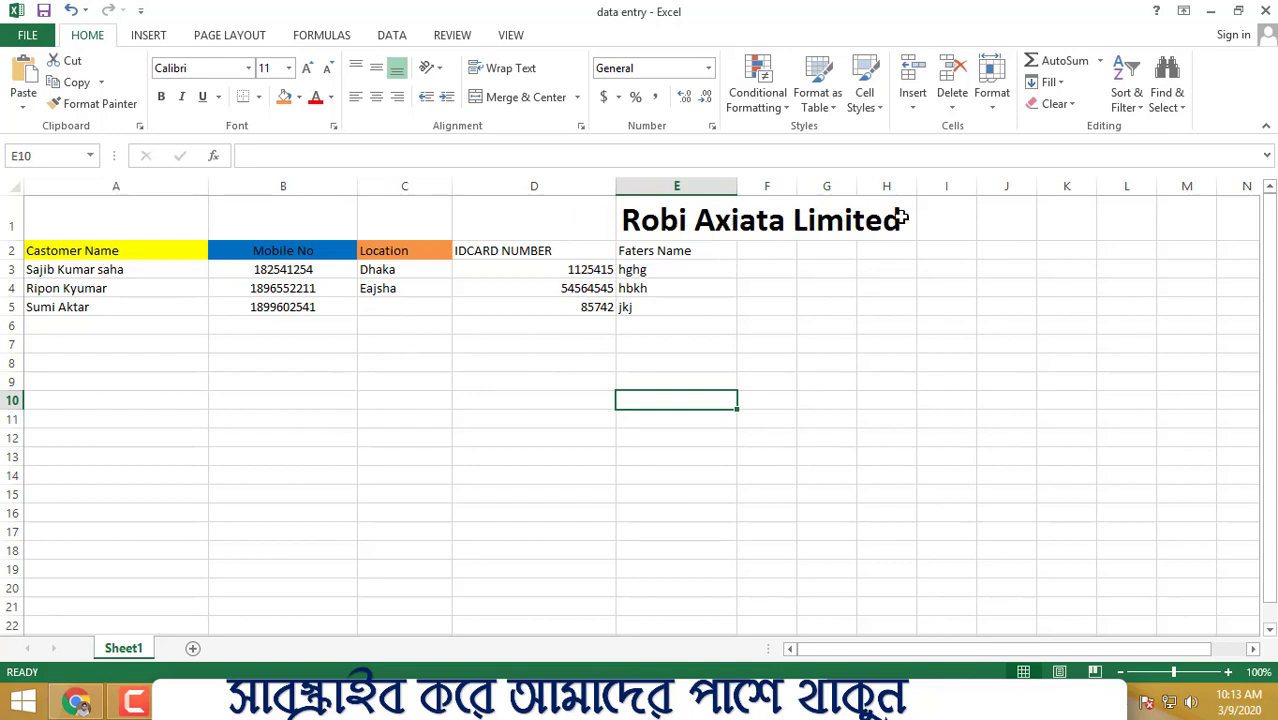
- Merge and centre the Robi Axiata Limited title across B1:H1, then unmerge it
{"action": "left_click_drag", "start_coordinate": [901, 218], "coordinate": [355, 203]}
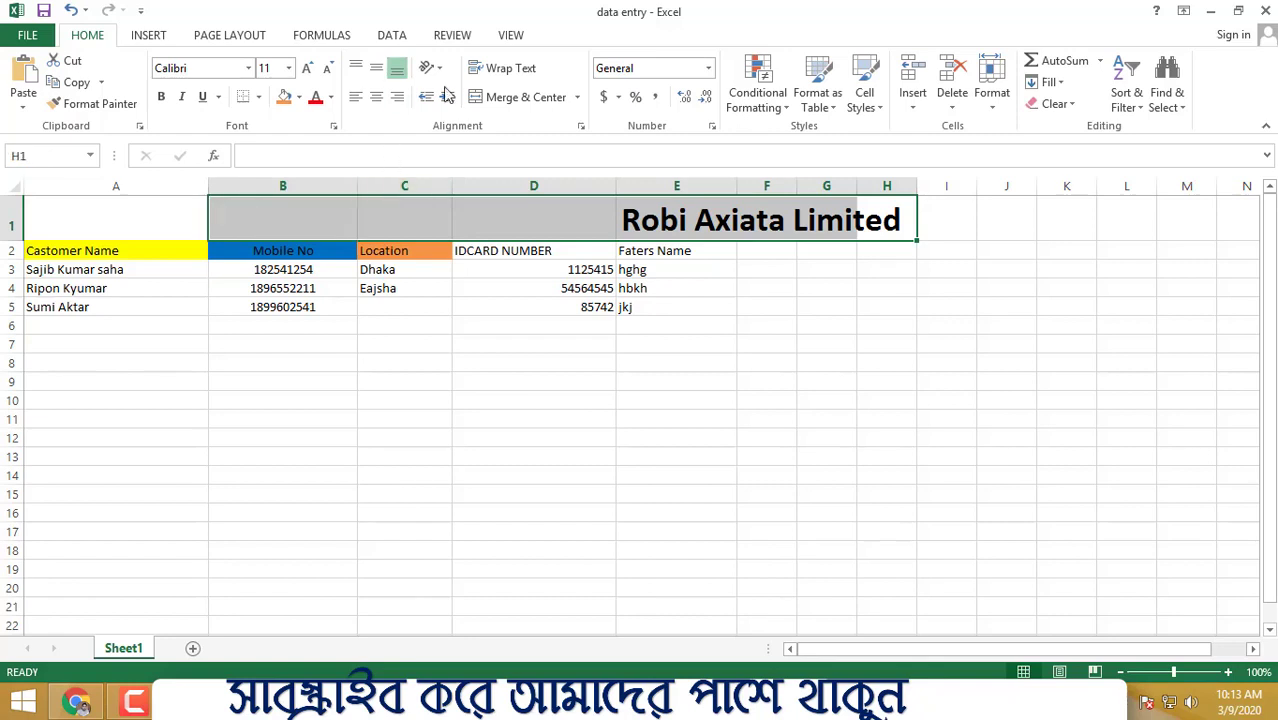
{"action": "left_click", "coordinate": [545, 104]}
{"action": "left_click", "coordinate": [870, 362]}
{"action": "left_click_drag", "start_coordinate": [165, 222], "coordinate": [242, 218]}
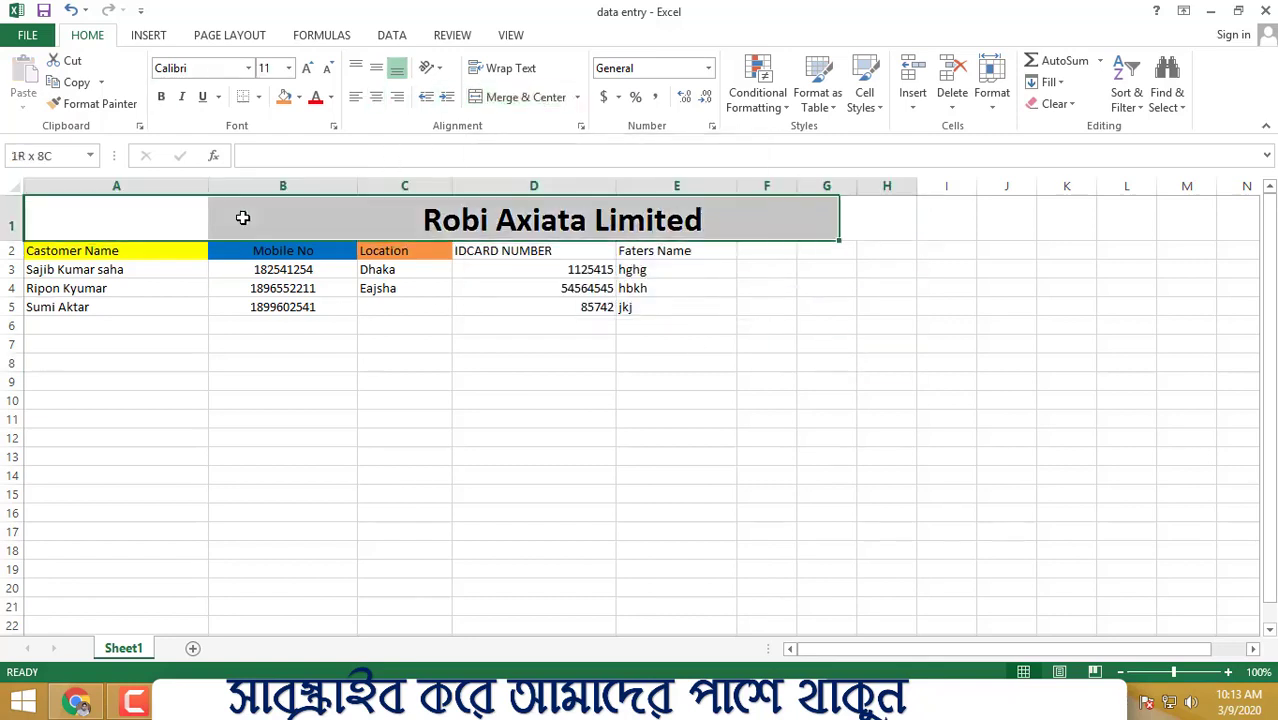
{"action": "left_click", "coordinate": [526, 97]}
{"action": "left_click", "coordinate": [520, 419]}
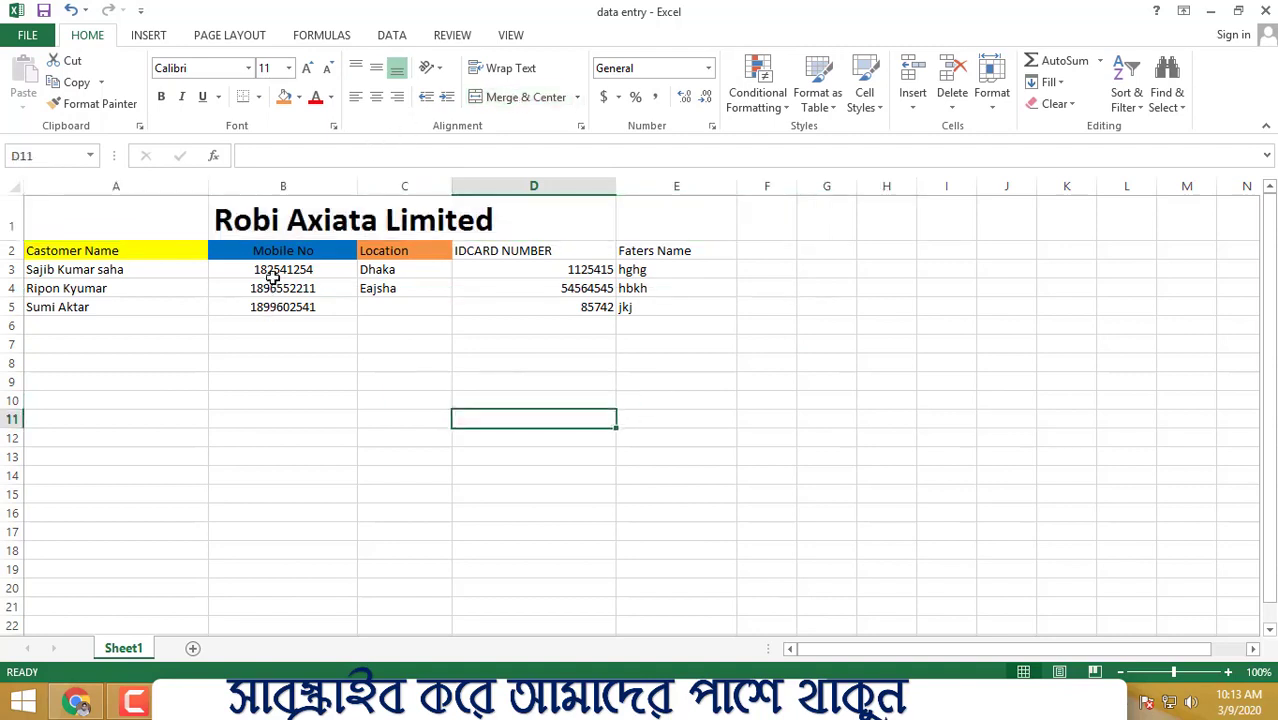
{"action": "left_click", "coordinate": [352, 500]}
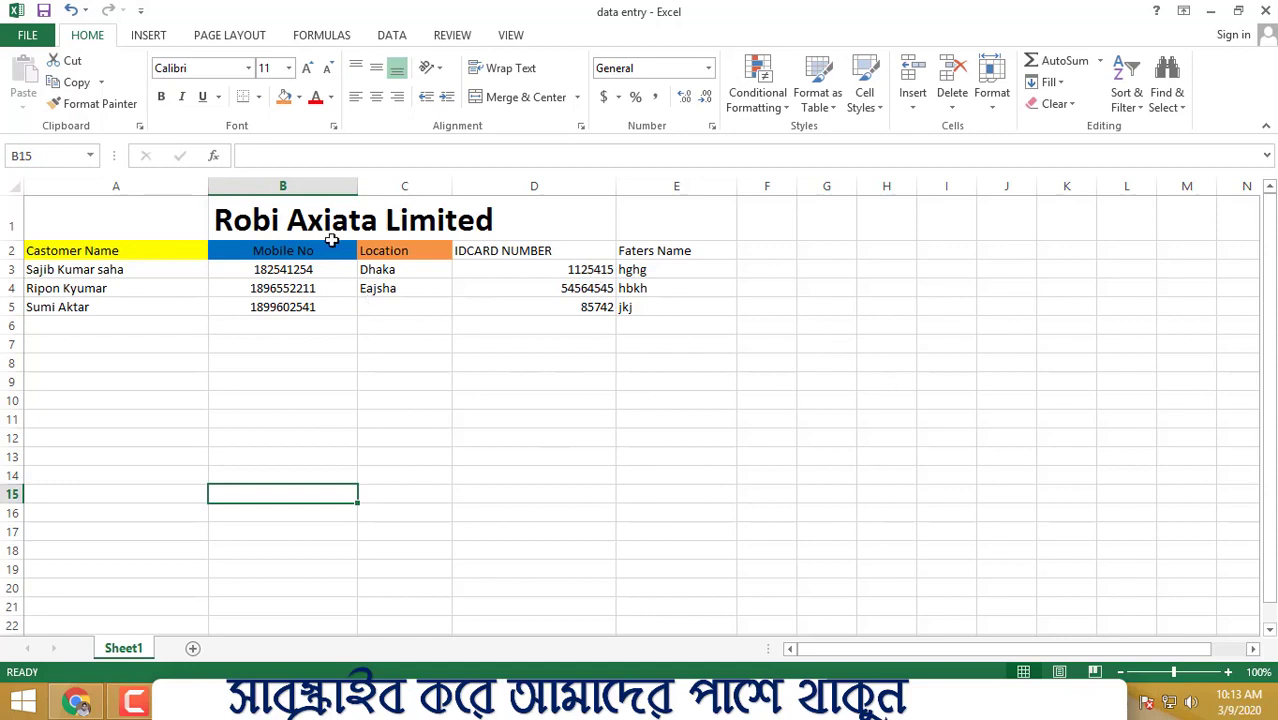
- Left-align the Faters Name heading and entries in E2:E5
{"action": "left_click", "coordinate": [260, 220]}
{"action": "left_click", "coordinate": [385, 307]}
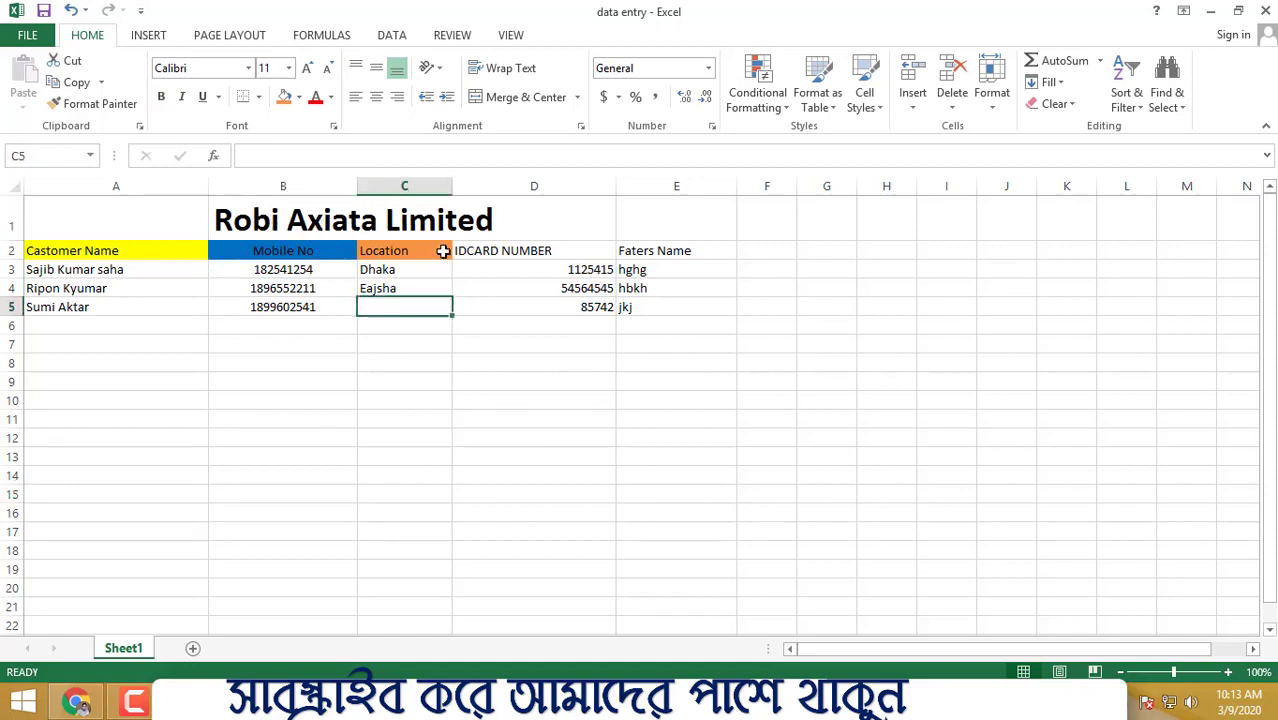
{"action": "left_click", "coordinate": [470, 399]}
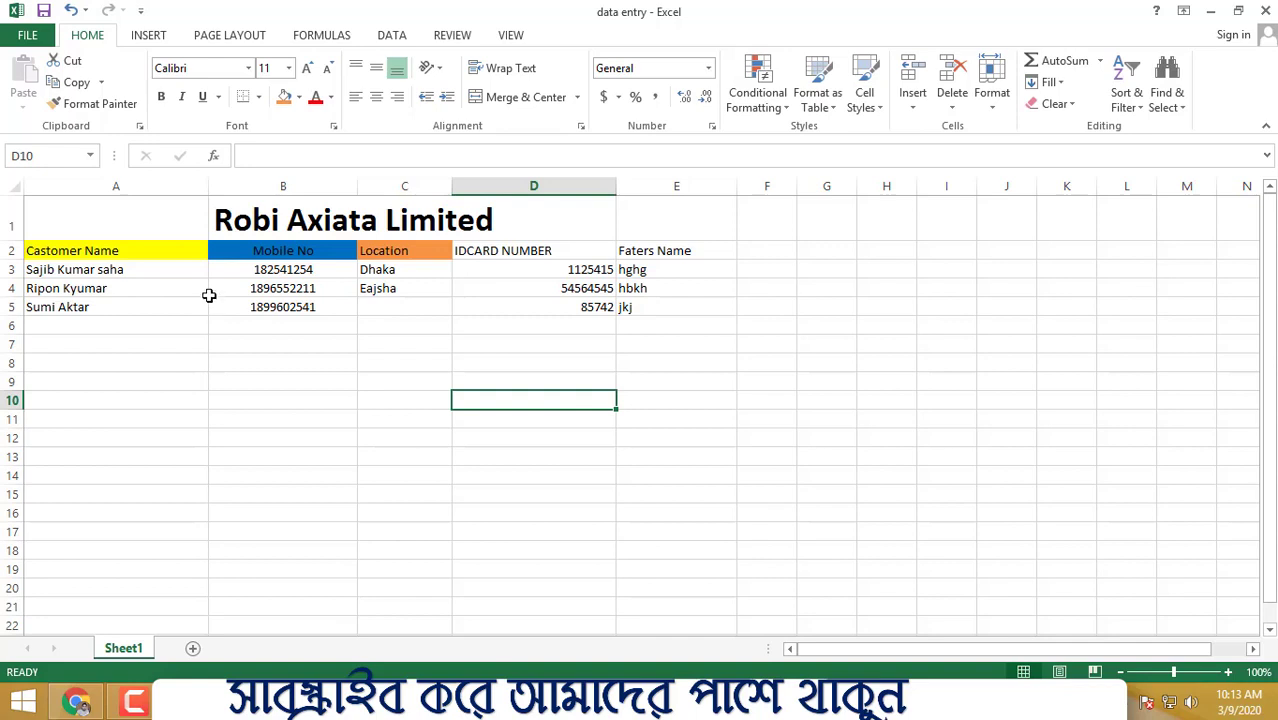
{"action": "left_click", "coordinate": [683, 320]}
{"action": "scroll", "coordinate": [719, 454], "scroll_direction": "down", "scroll_amount": 6}
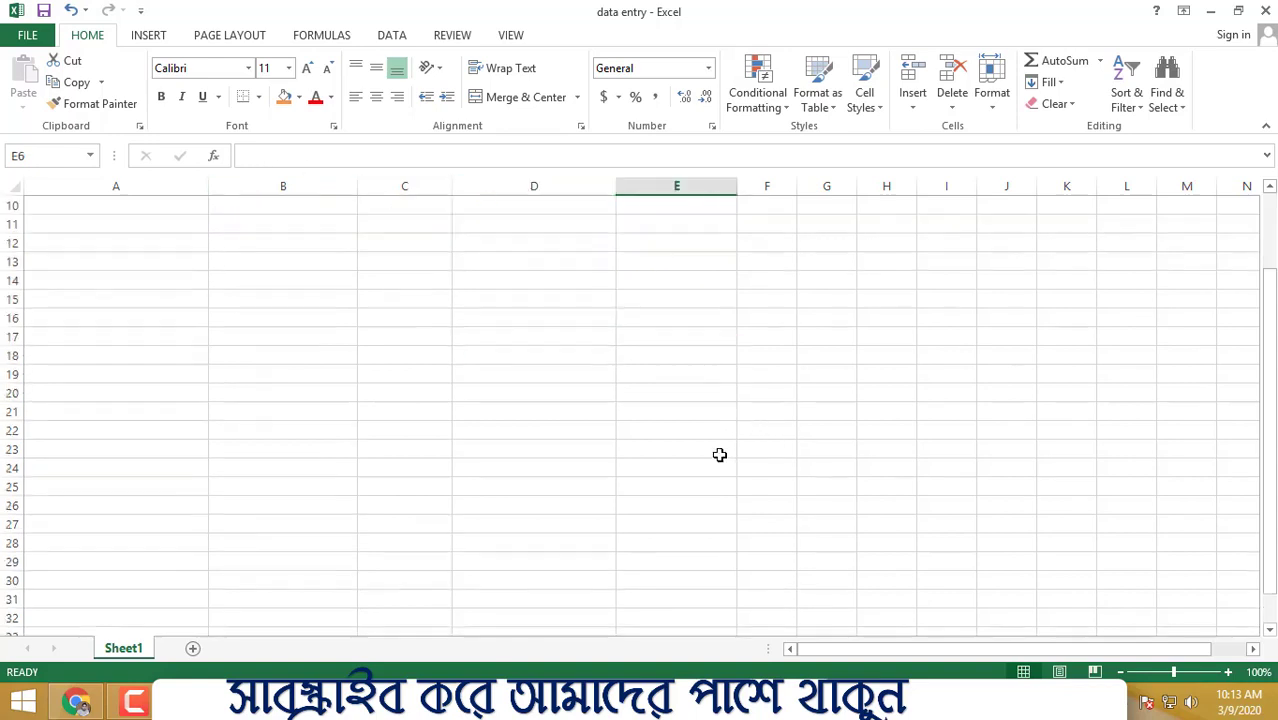
{"action": "left_click_drag", "start_coordinate": [143, 283], "coordinate": [530, 525]}
{"action": "scroll", "coordinate": [520, 479], "scroll_direction": "up", "scroll_amount": 6}
{"action": "scroll", "coordinate": [520, 479], "scroll_direction": "down", "scroll_amount": 4}
{"action": "scroll", "coordinate": [508, 462], "scroll_direction": "up", "scroll_amount": 4}
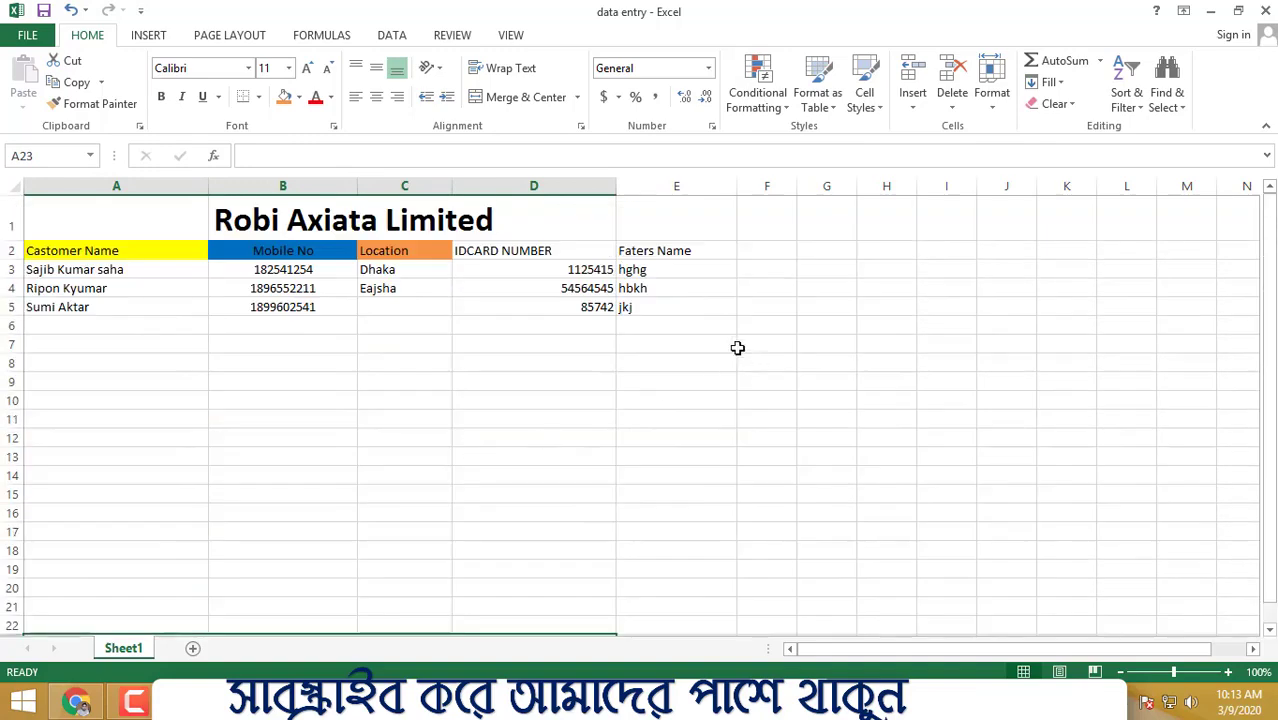
{"action": "left_click_drag", "start_coordinate": [672, 251], "coordinate": [671, 309]}
{"action": "left_click", "coordinate": [358, 98]}
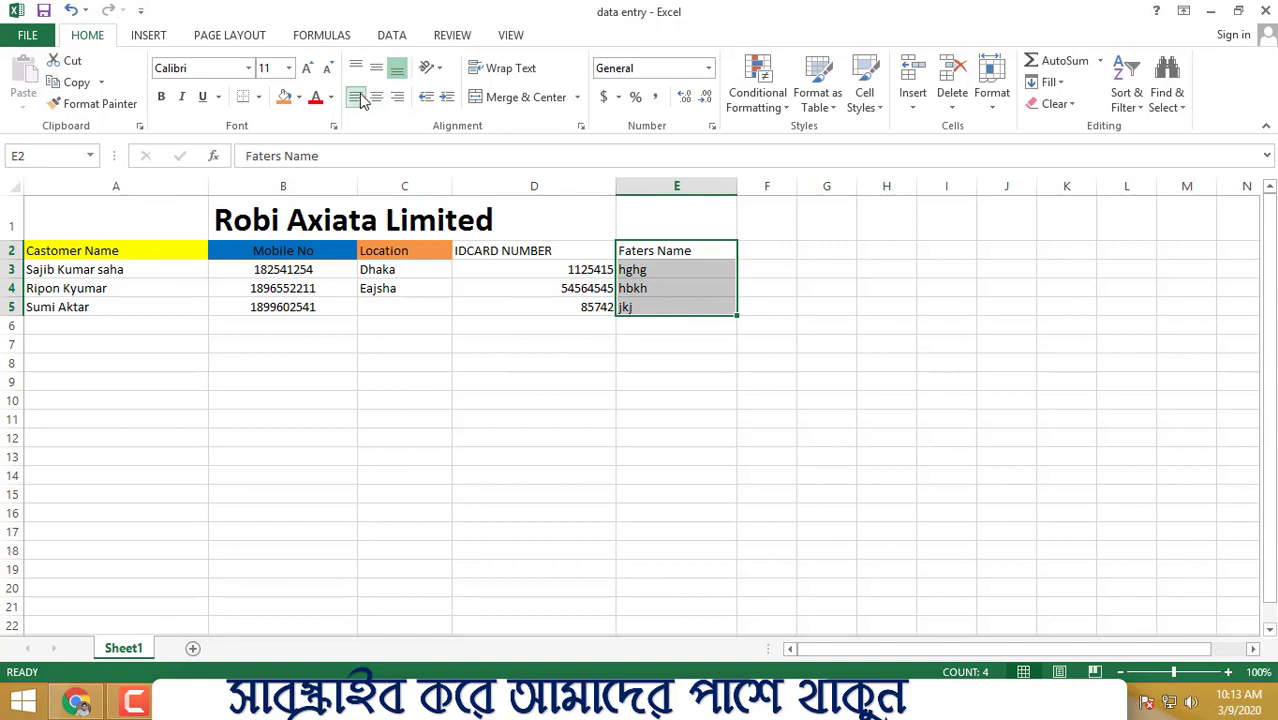
{"action": "left_click", "coordinate": [668, 495]}
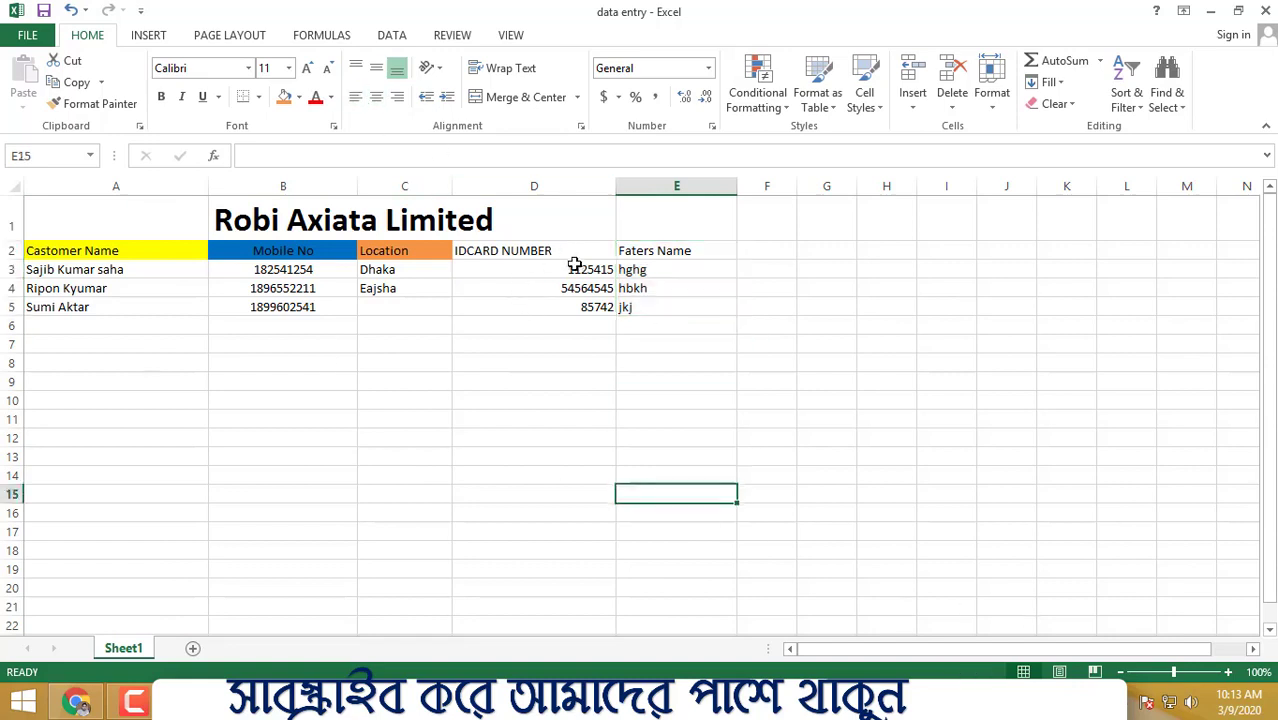
- Left-align the ID card numbers in D3:D5
{"action": "left_click_drag", "start_coordinate": [575, 264], "coordinate": [579, 308]}
{"action": "left_click", "coordinate": [355, 97]}
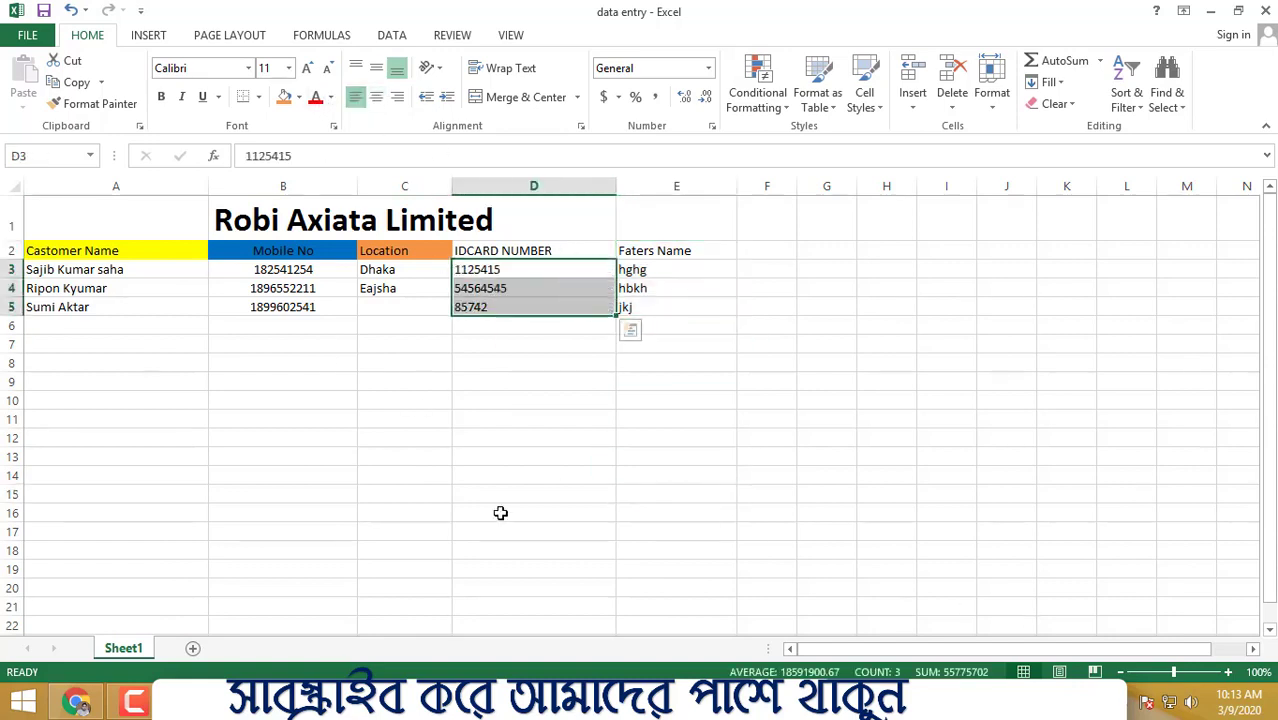
{"action": "left_click", "coordinate": [505, 494]}
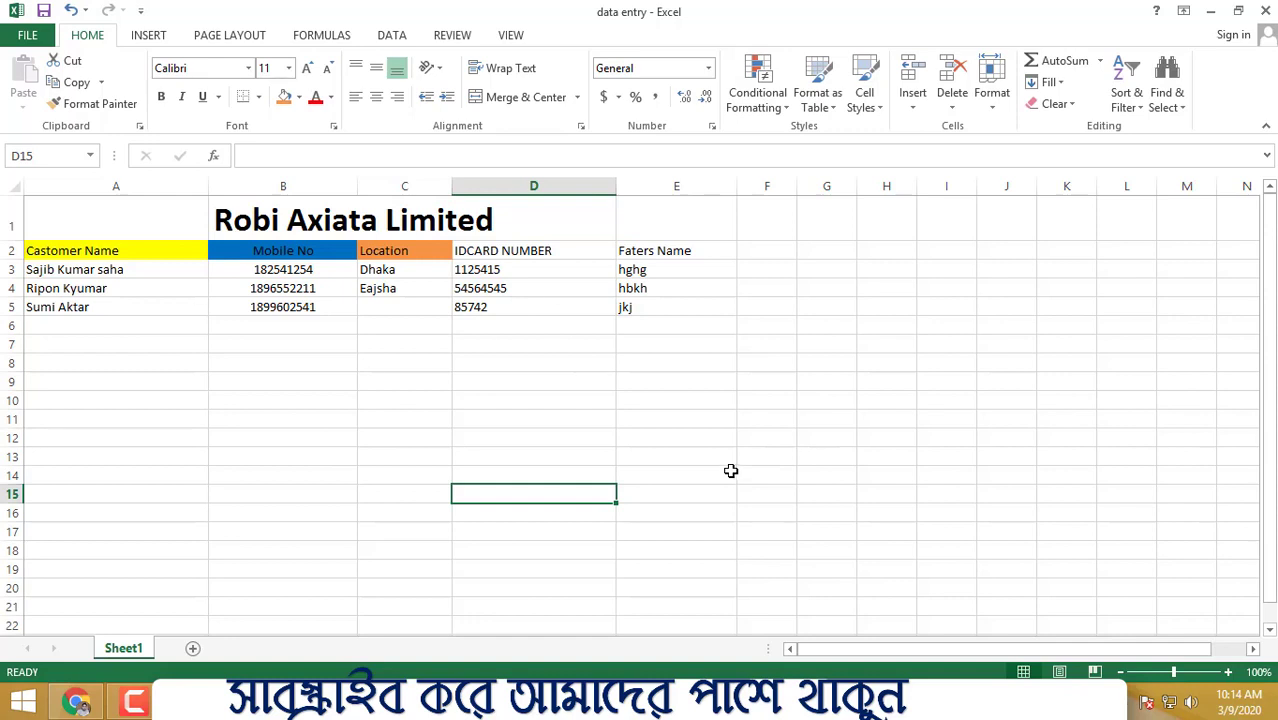
{"action": "left_click_drag", "start_coordinate": [140, 270], "coordinate": [670, 307]}
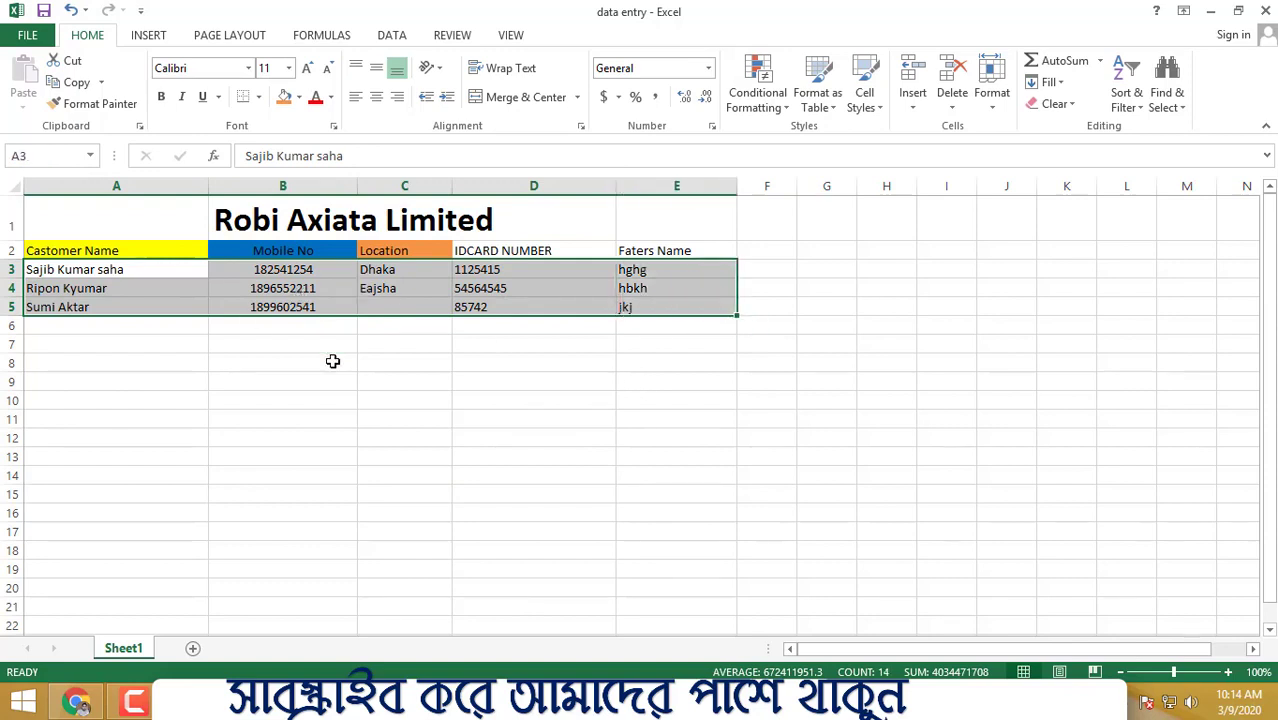
{"action": "left_click", "coordinate": [174, 417]}
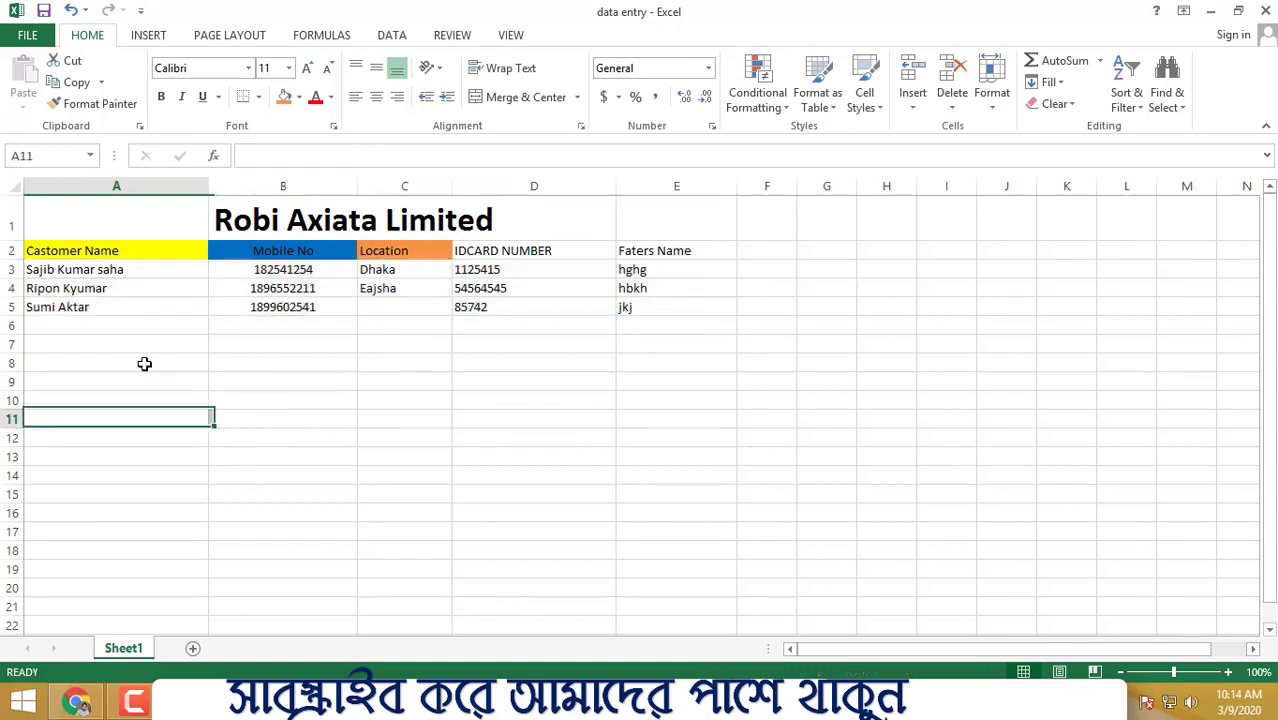
{"action": "left_click", "coordinate": [551, 407]}
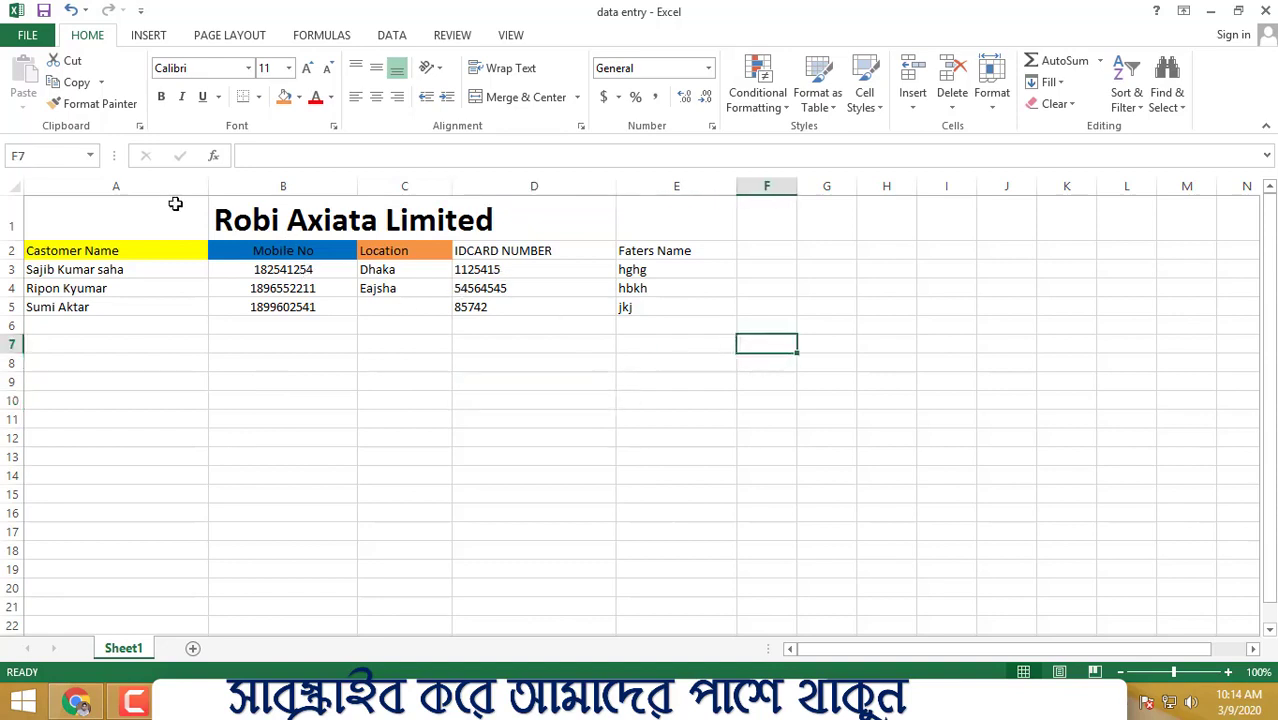
{"action": "left_click_drag", "start_coordinate": [172, 205], "coordinate": [678, 308]}
{"action": "left_click", "coordinate": [880, 400]}
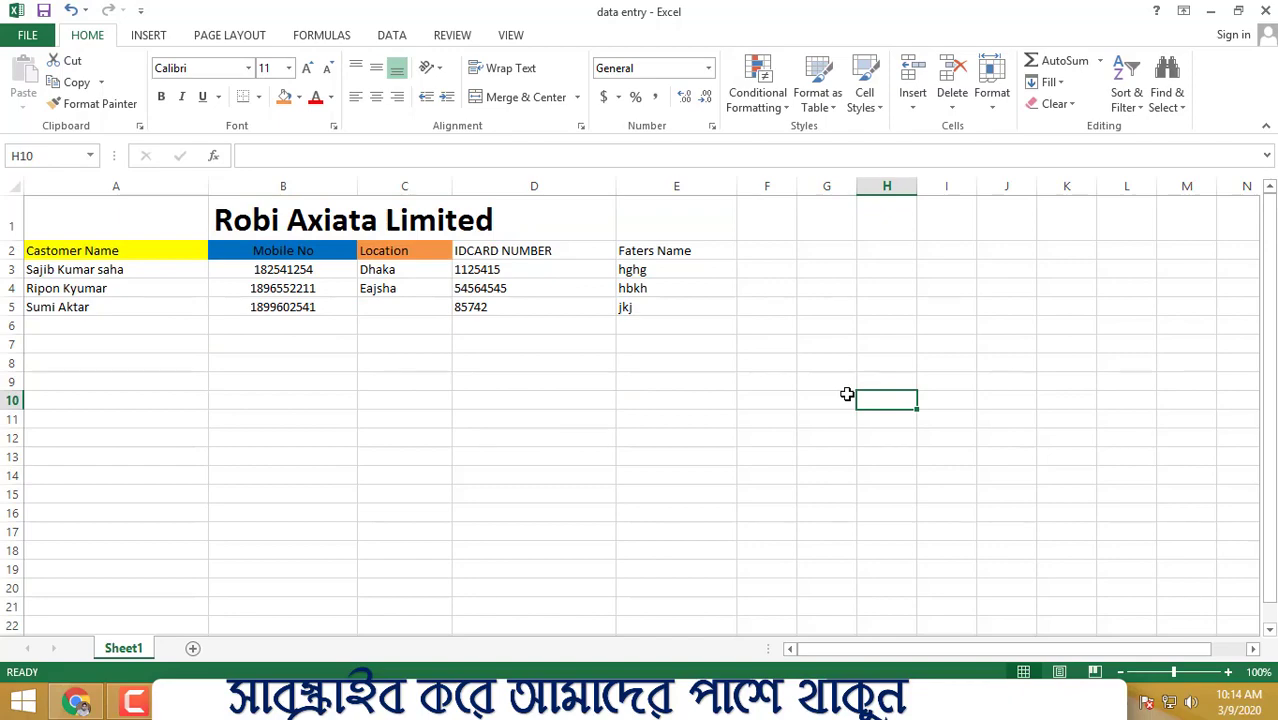
- Bring Chrome to the front and open a new blank tab
{"action": "left_click", "coordinate": [76, 702]}
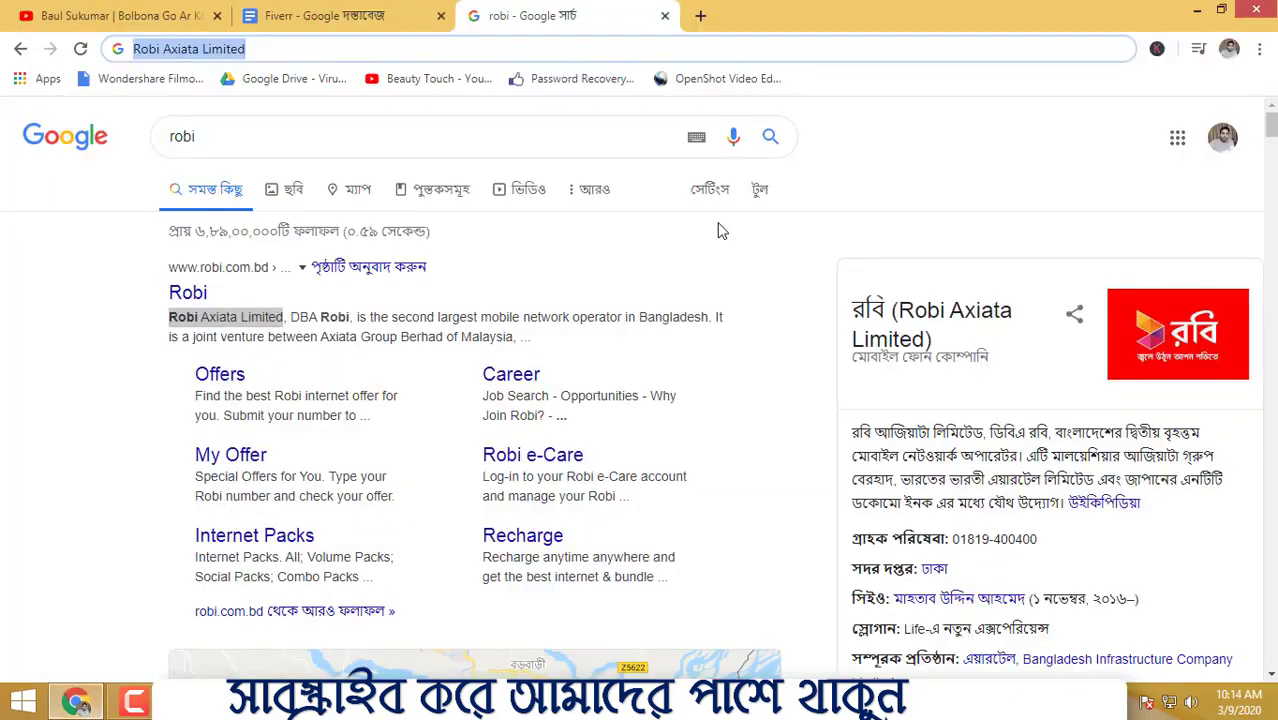
{"action": "left_click", "coordinate": [705, 17]}
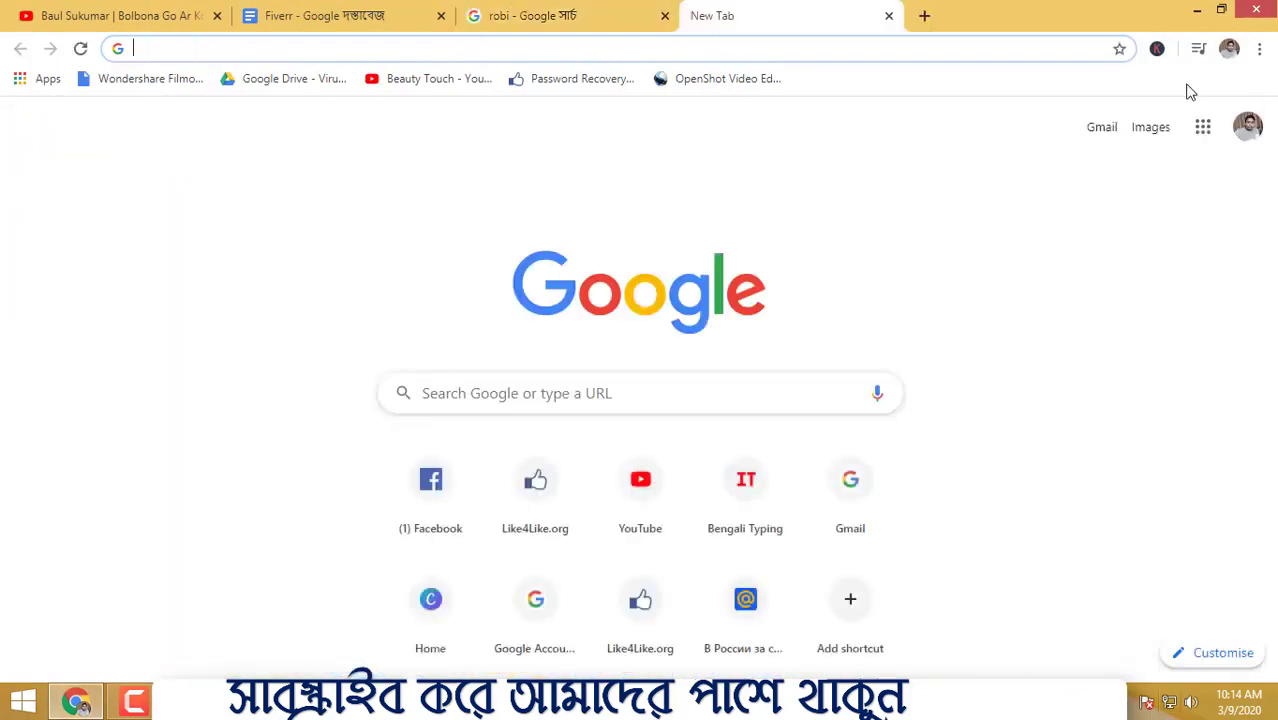